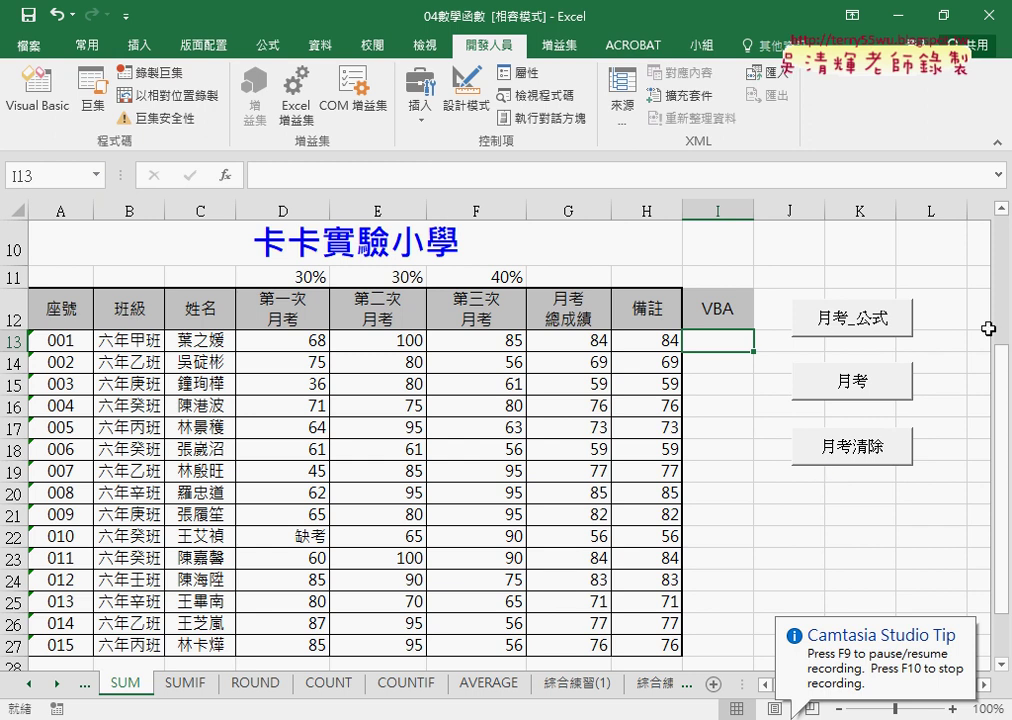
Step: Run the 月考_公式 button macro to fill I13:I27 with totals like 84.4 and 68.9, then bring up the button's menu
click(938, 380)
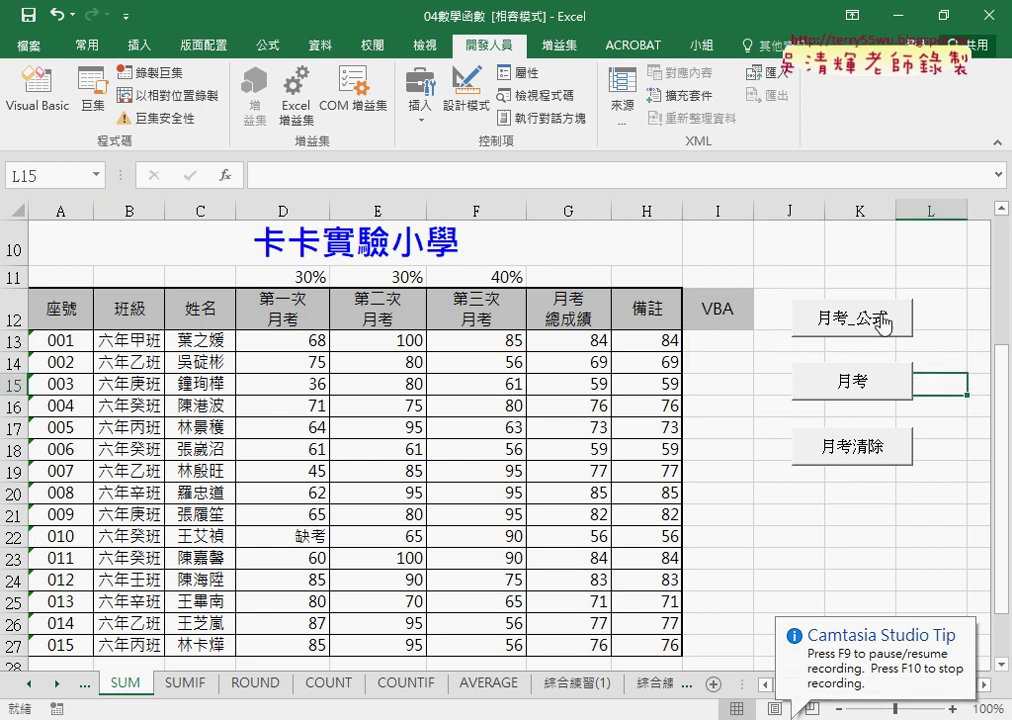
click(643, 340)
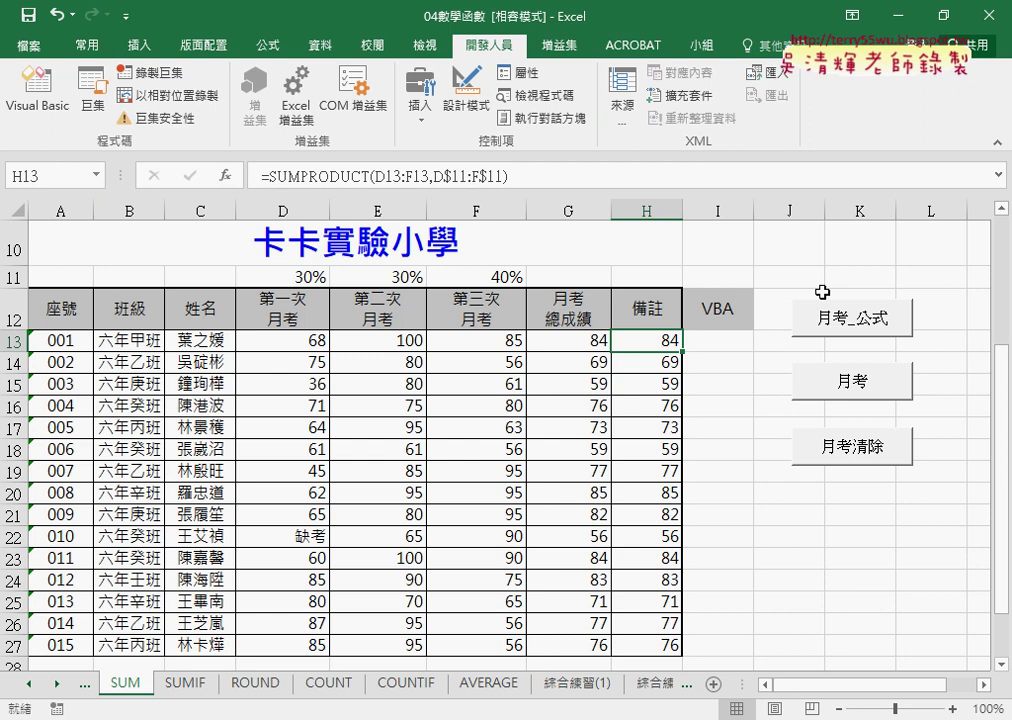
click(722, 342)
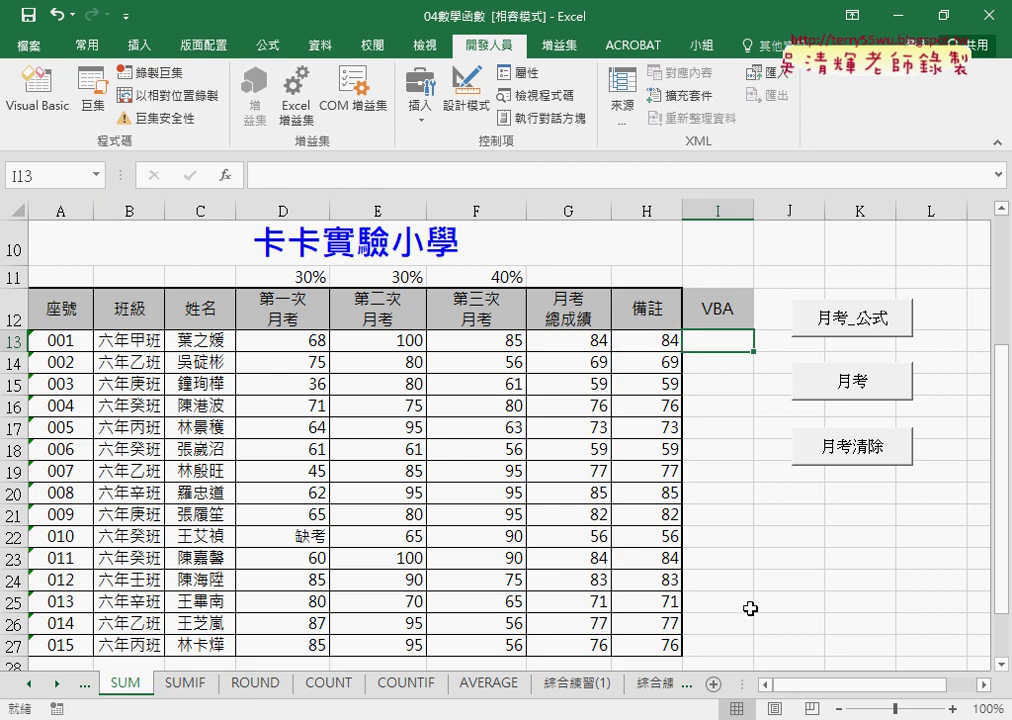
click(866, 318)
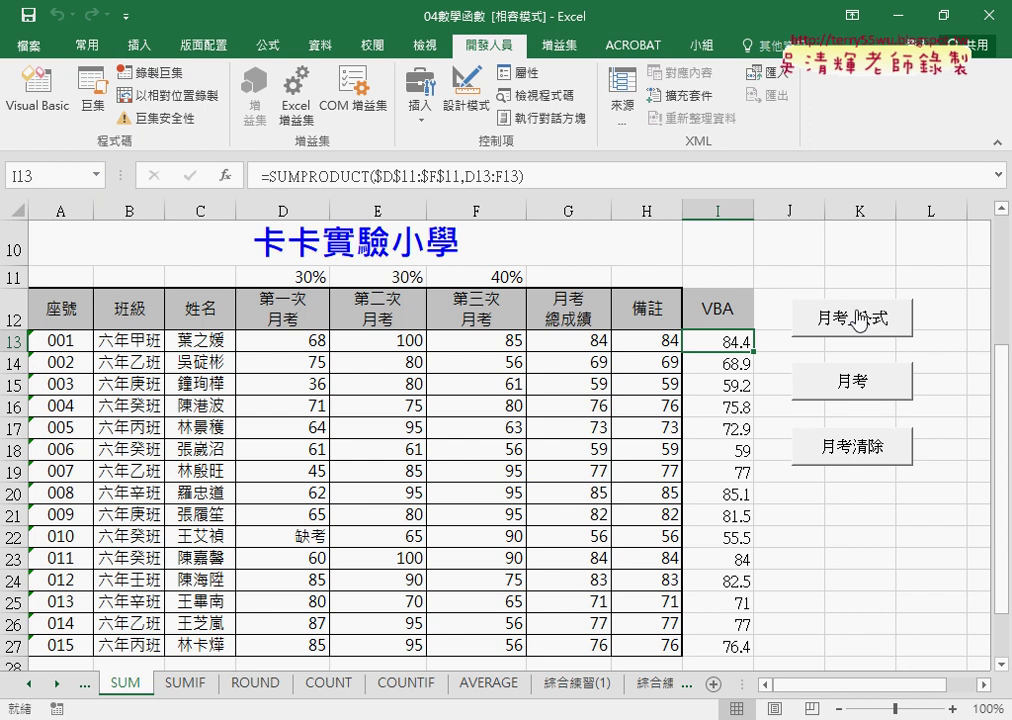
right_click(858, 318)
Step: Open 月考_公式's code in Module1 through 指定巨集 and widen the Project pane
click(899, 490)
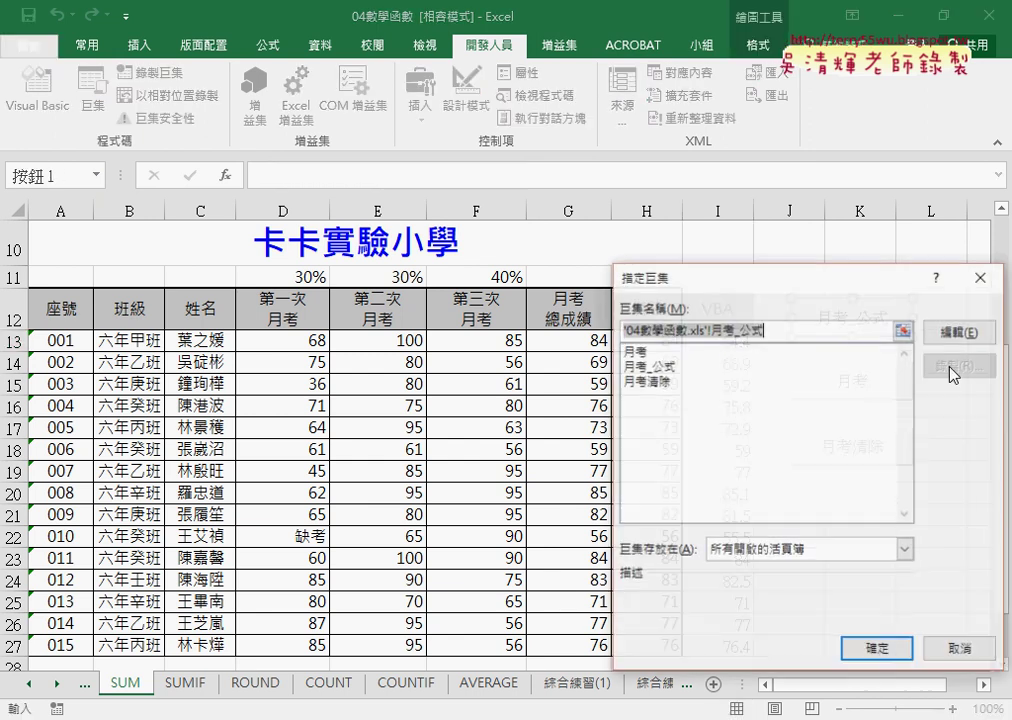
click(955, 330)
drag(338, 57, 372, 55)
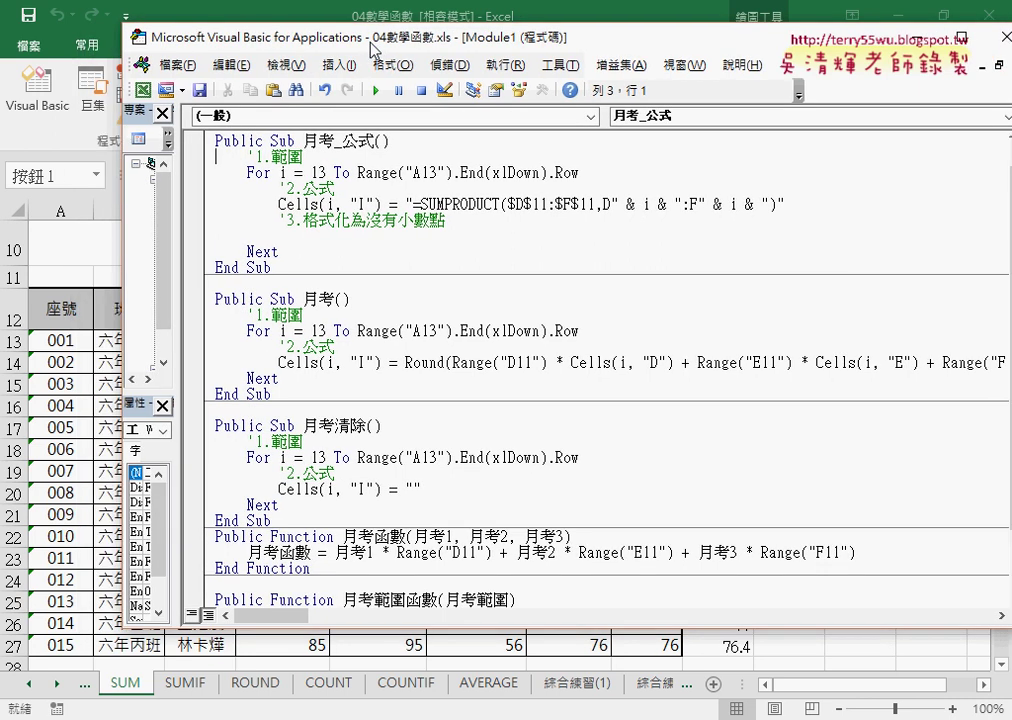
drag(185, 228, 350, 258)
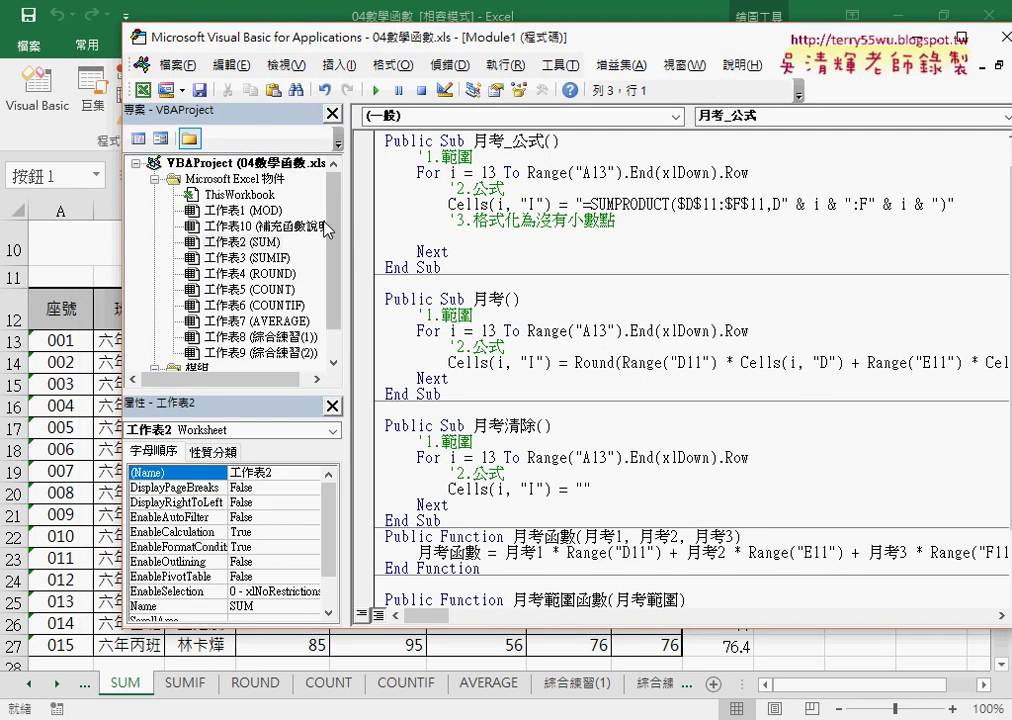
scroll(260, 235, down, 2)
click(224, 354)
double_click(224, 354)
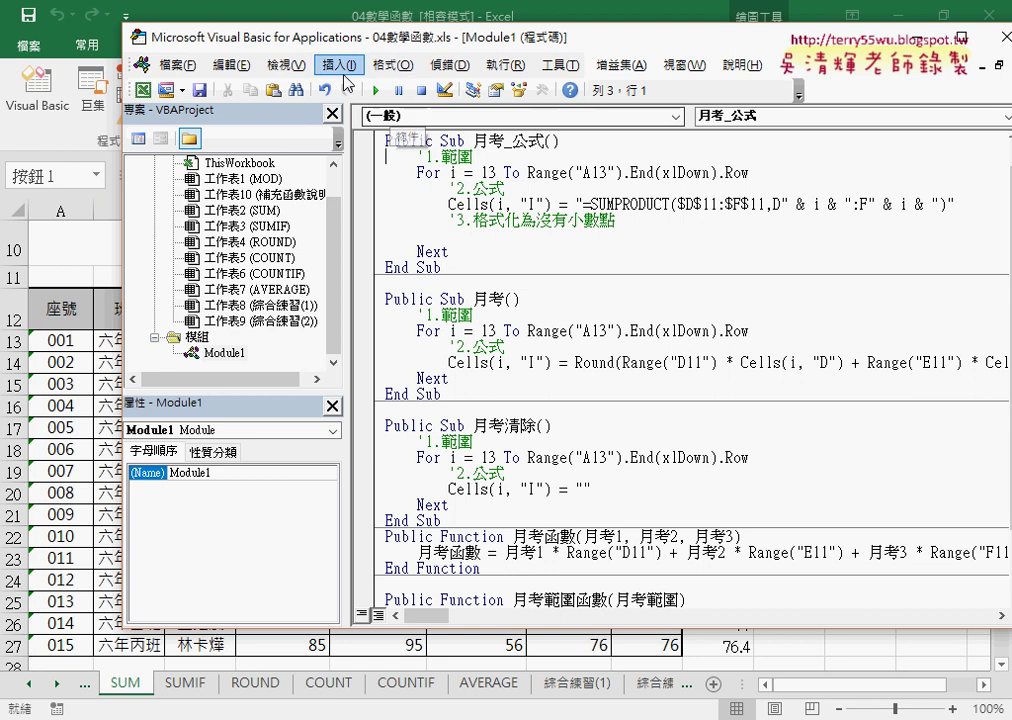
Step: Inspect the For line's start row 13 and Range("A13").End(xlDown).Row limit, then find the sheet's last data row
click(338, 64)
click(360, 88)
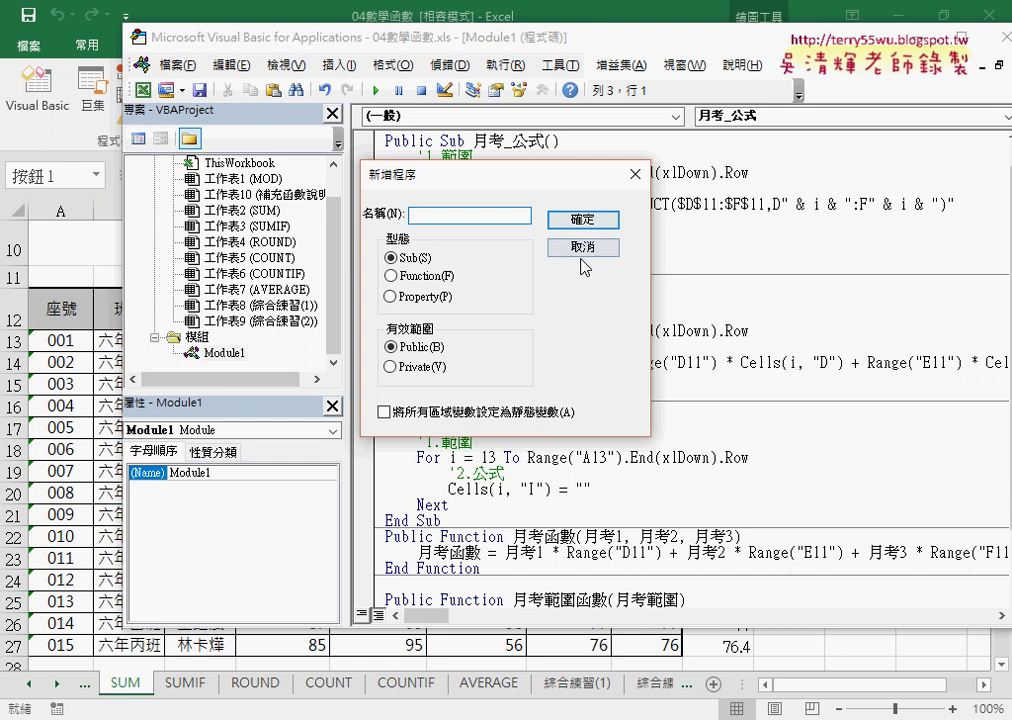
click(580, 247)
double_click(452, 172)
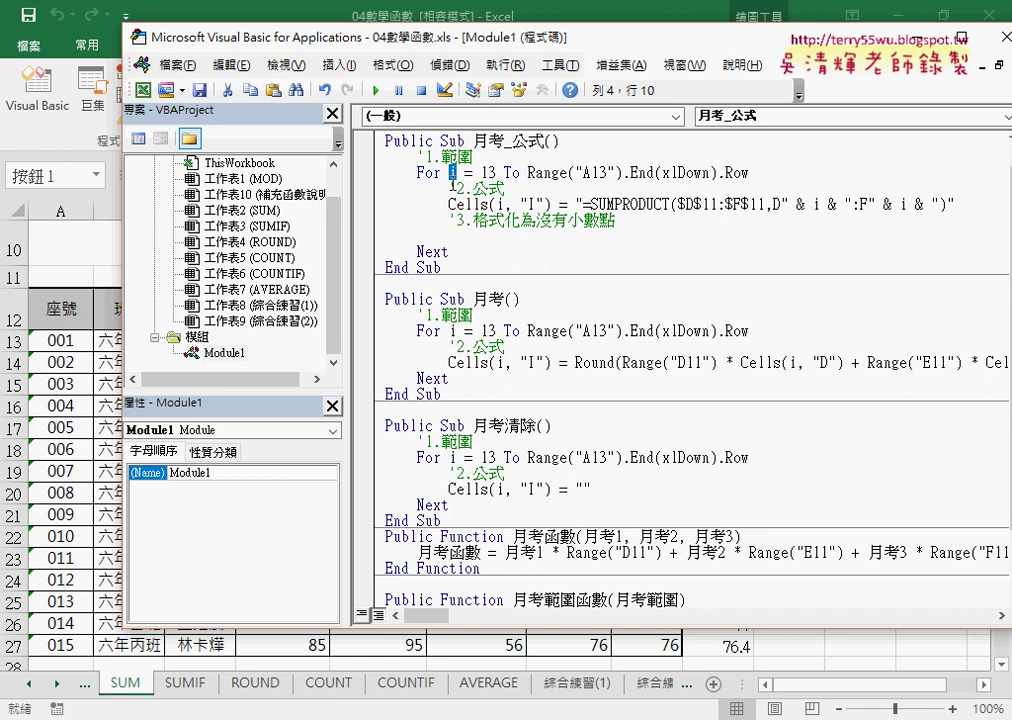
double_click(488, 172)
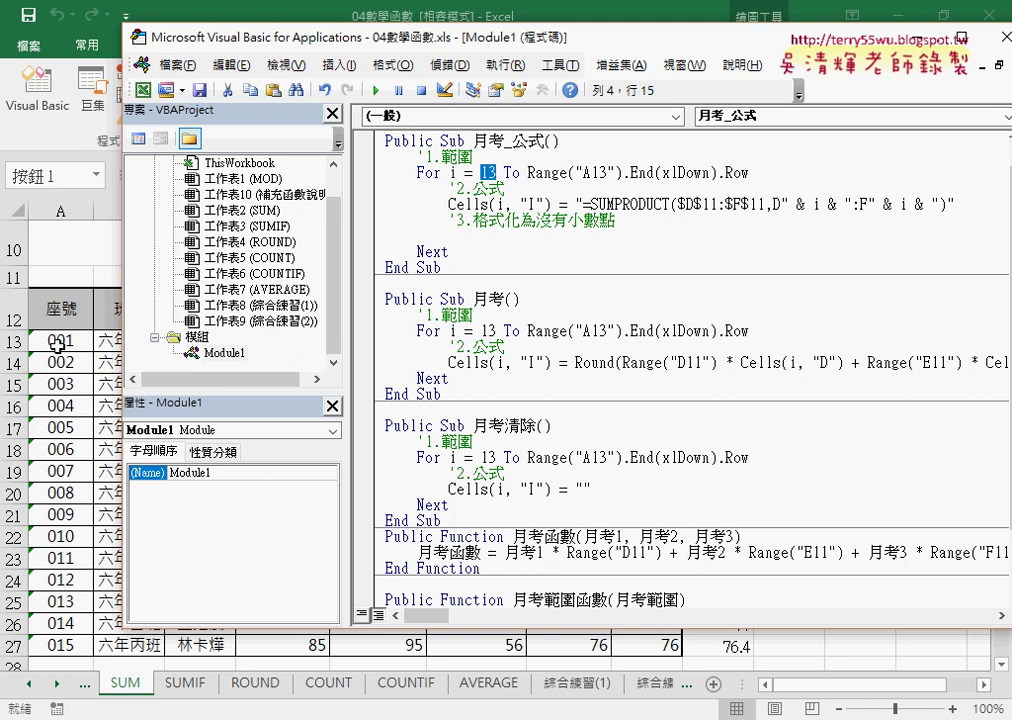
drag(528, 172, 622, 172)
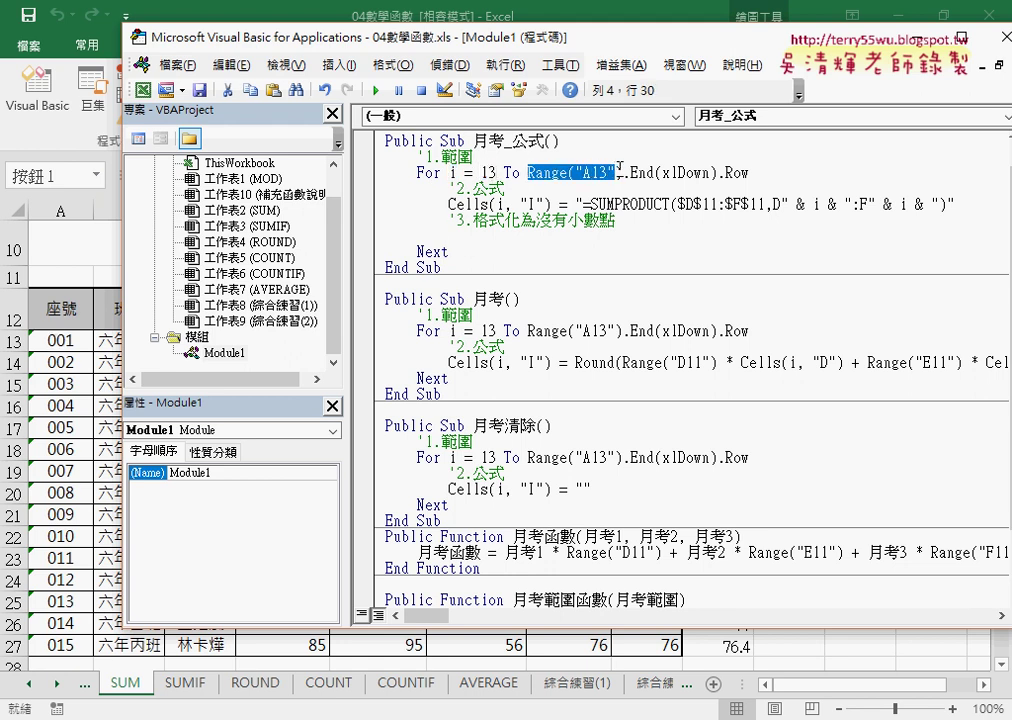
drag(751, 173, 625, 173)
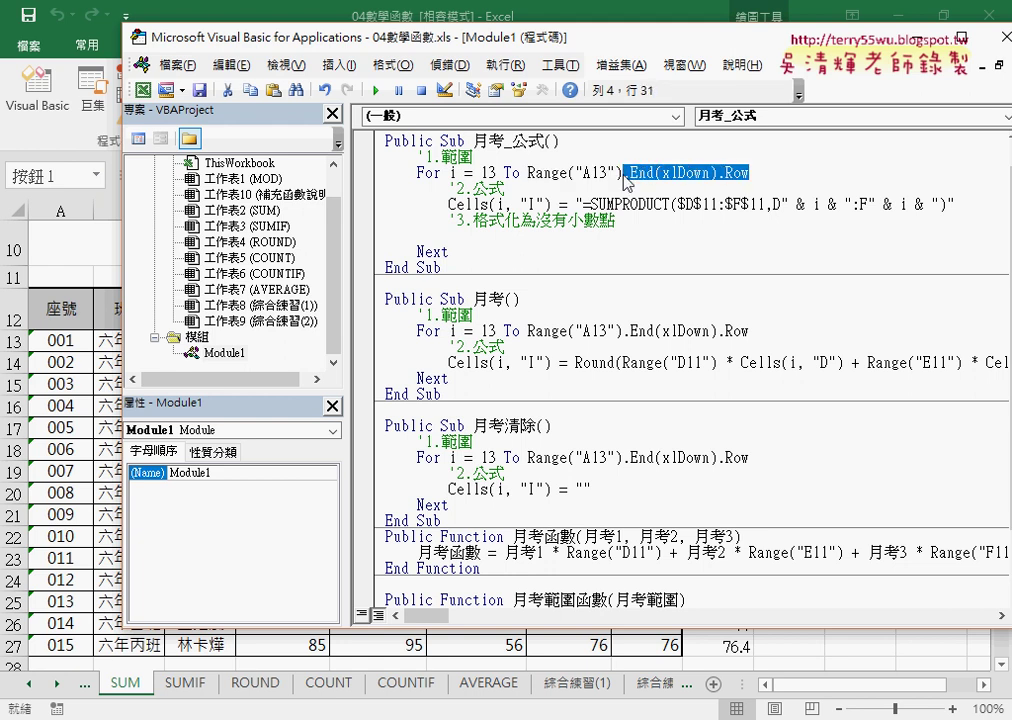
click(62, 341)
key(ctrl+Down)
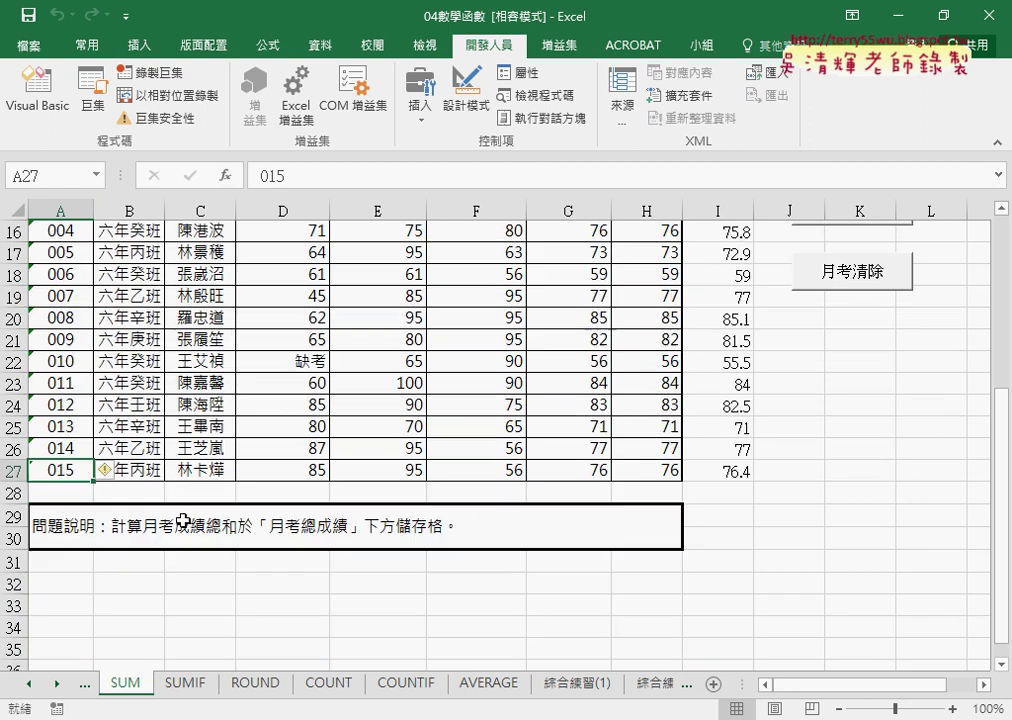
Step: Delete the blank row 28 and check from A13 where the data ends
scroll(118, 348, down, 2)
click(14, 494)
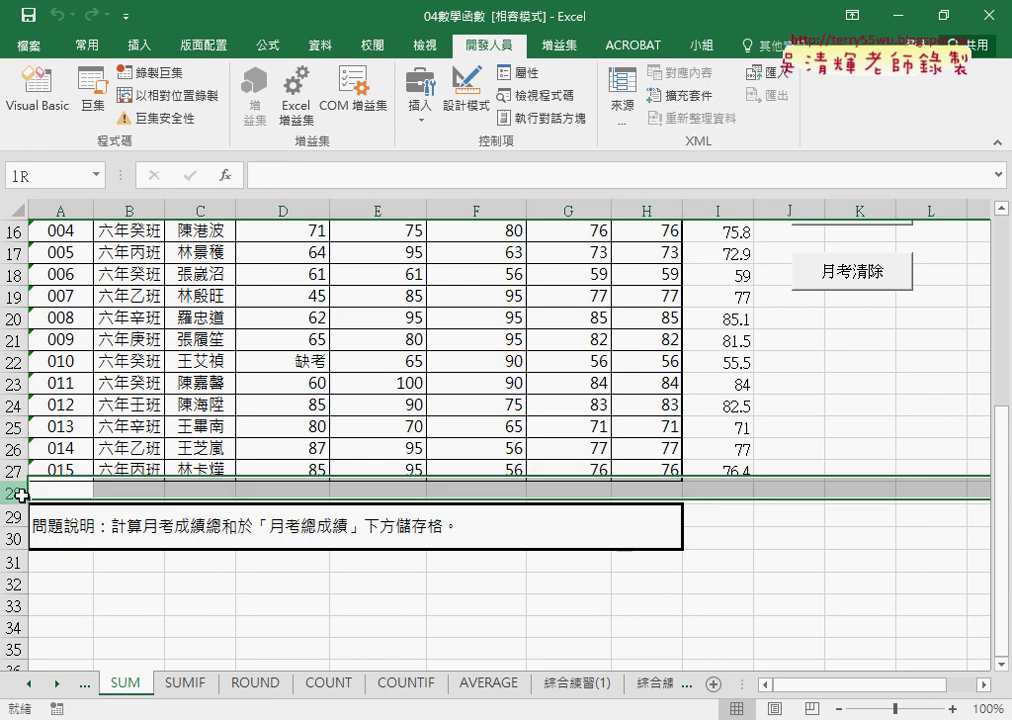
right_click(120, 496)
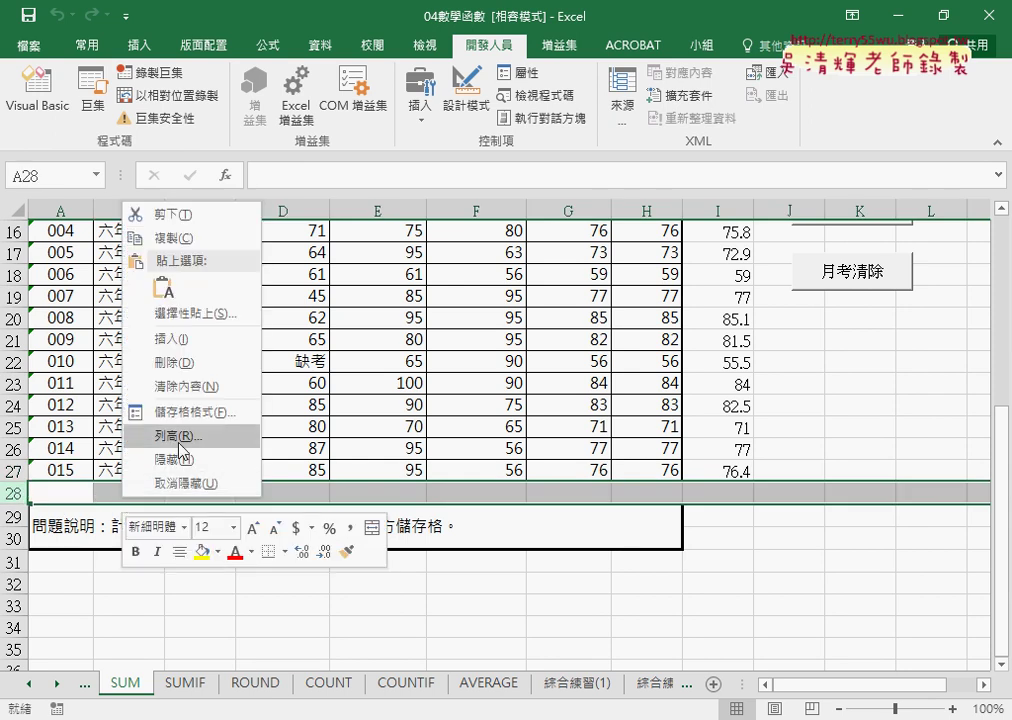
click(170, 360)
scroll(57, 300, up, 2)
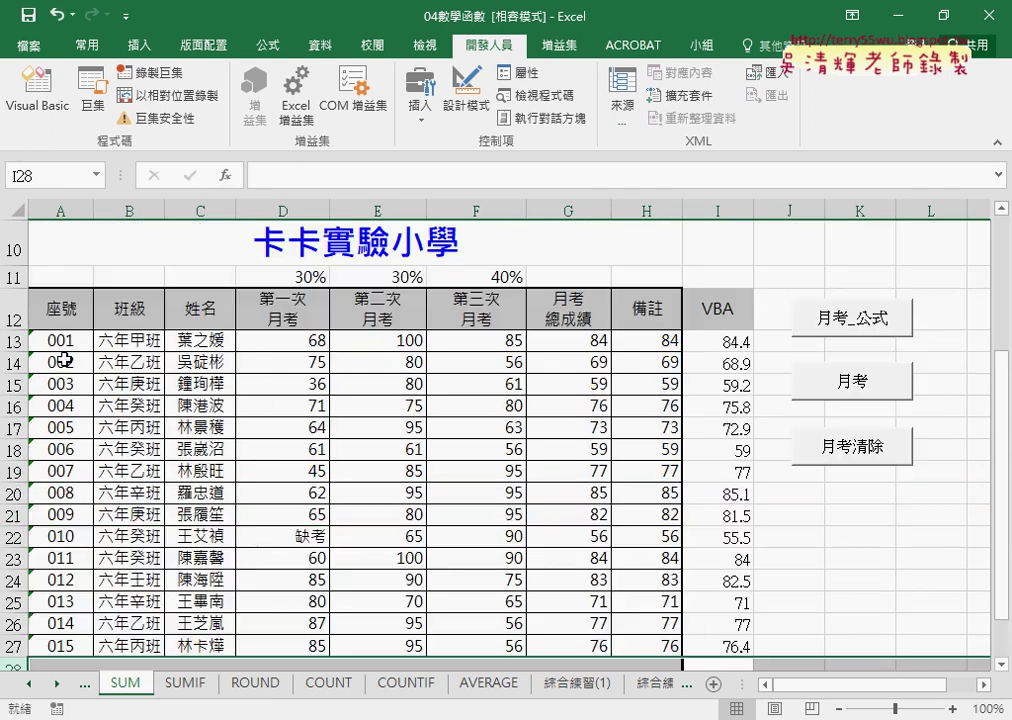
click(64, 343)
key(ctrl+Down)
key(ctrl+Down)
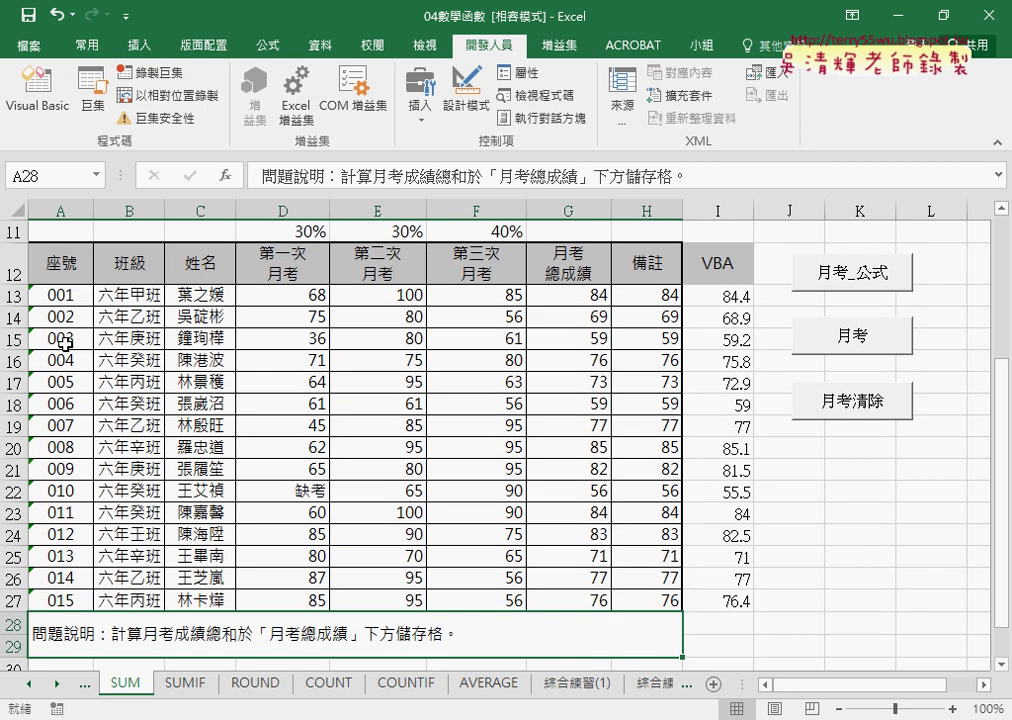
Step: Insert blank cells at row 28, shifting the description down, and recheck the data end from A13
click(14, 622)
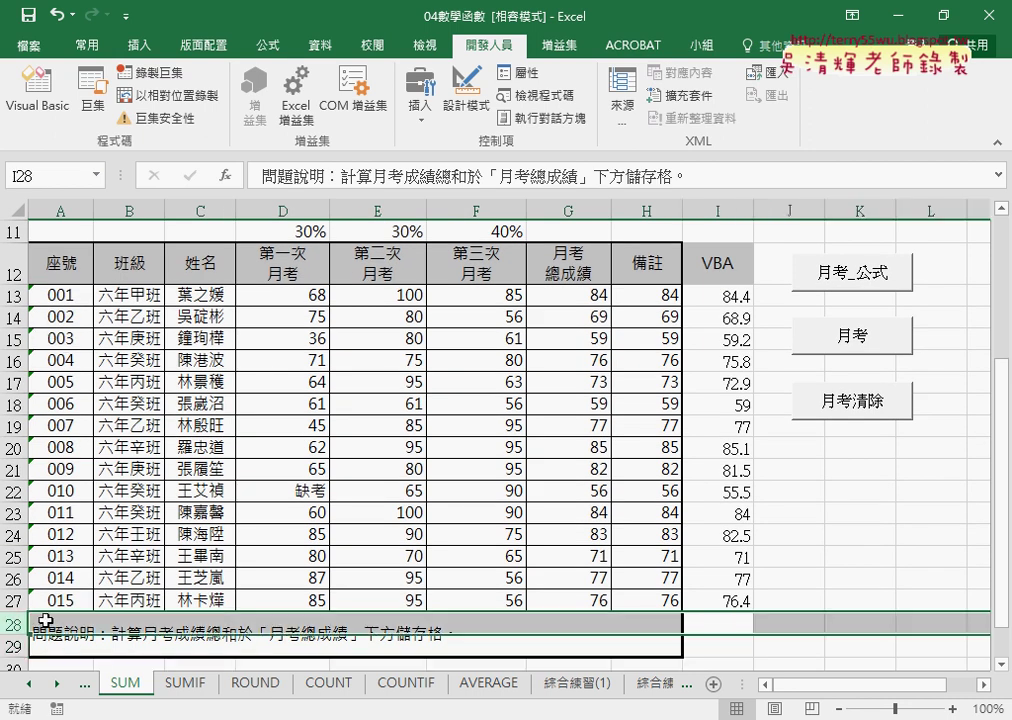
right_click(45, 621)
click(88, 345)
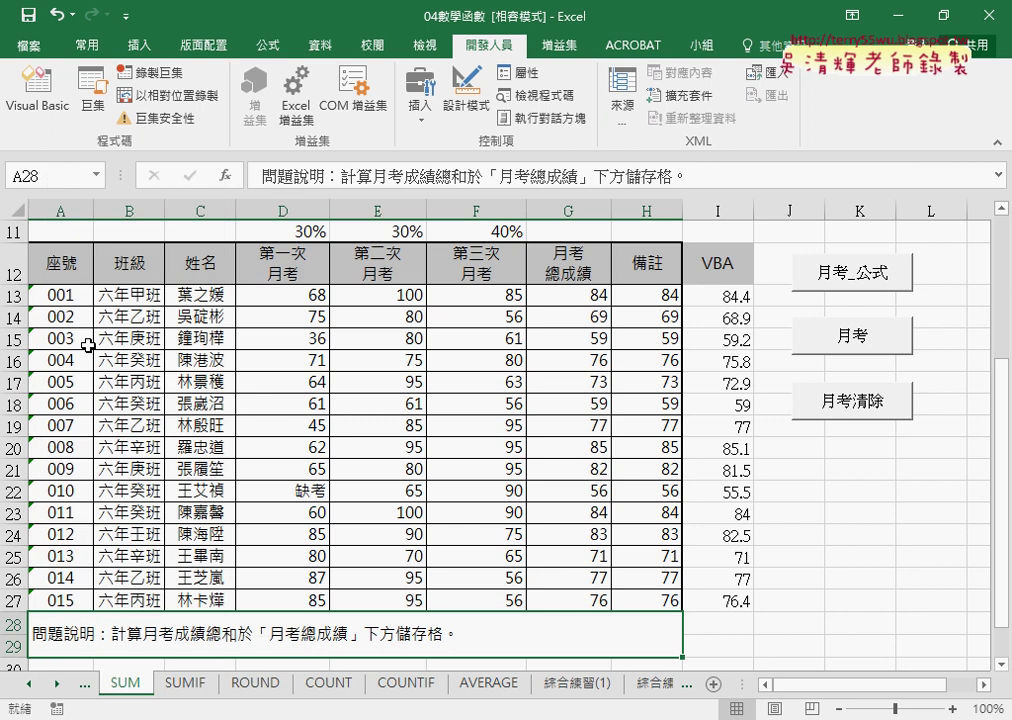
click(30, 404)
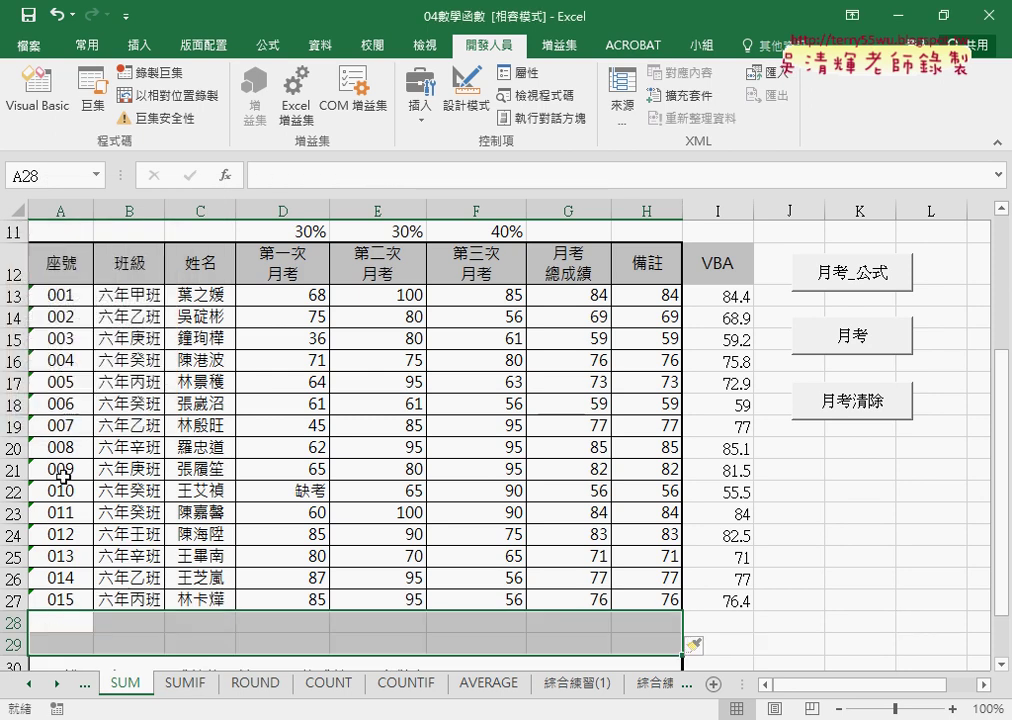
click(129, 622)
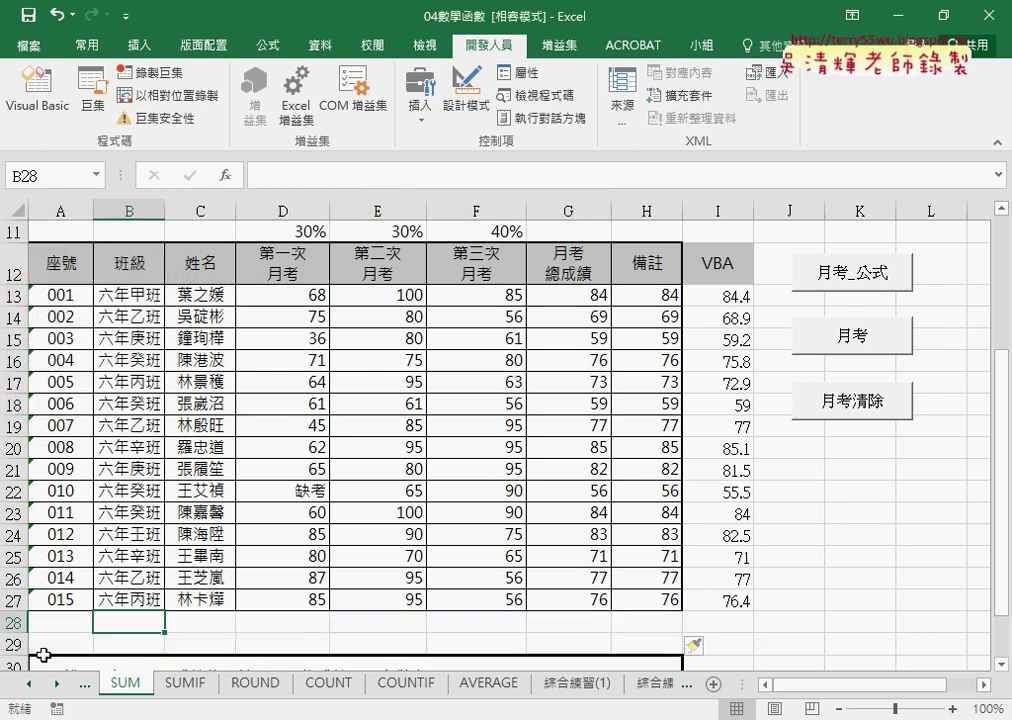
click(68, 316)
click(64, 295)
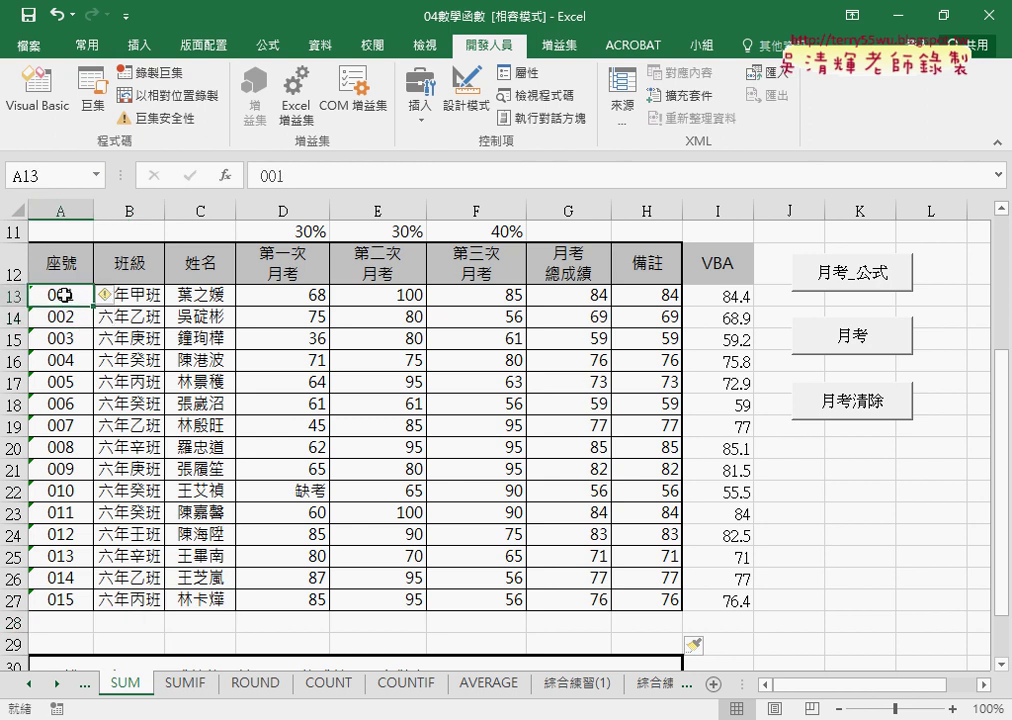
key(ctrl+Down)
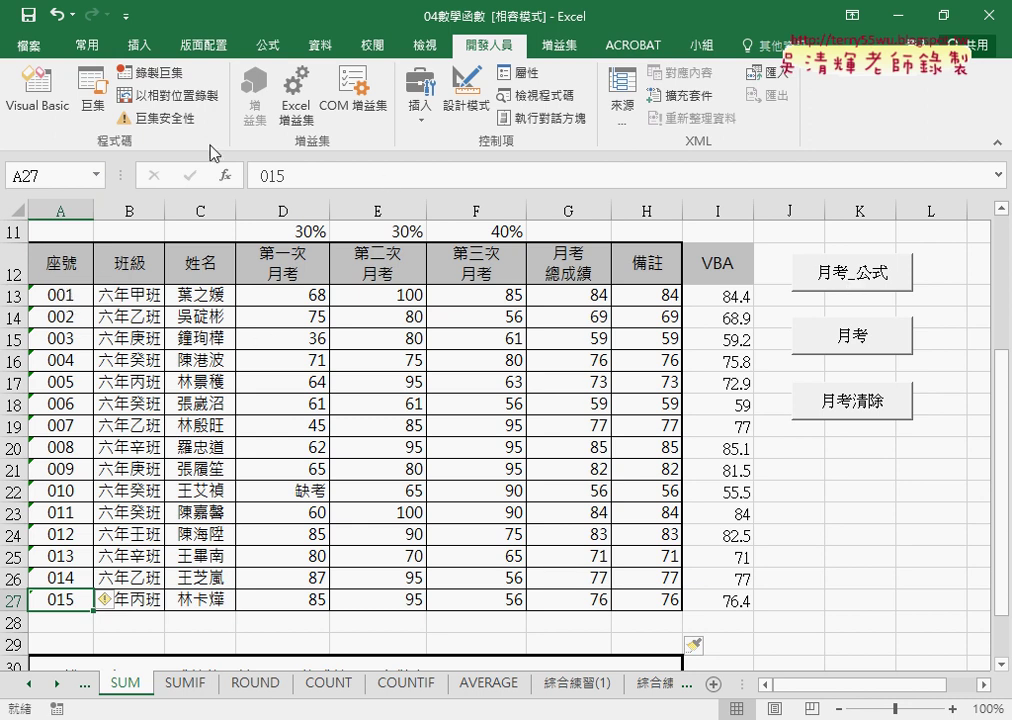
Step: Retype the For line's end as Range("A13").End(xlDown).Row
click(38, 74)
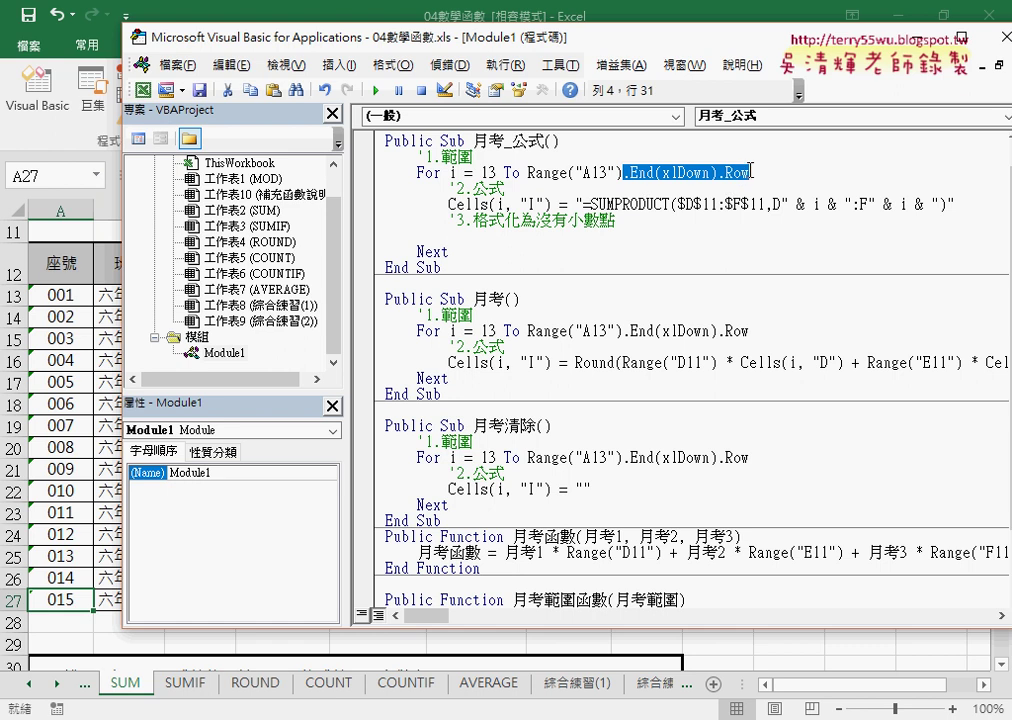
key(Delete)
text(.)
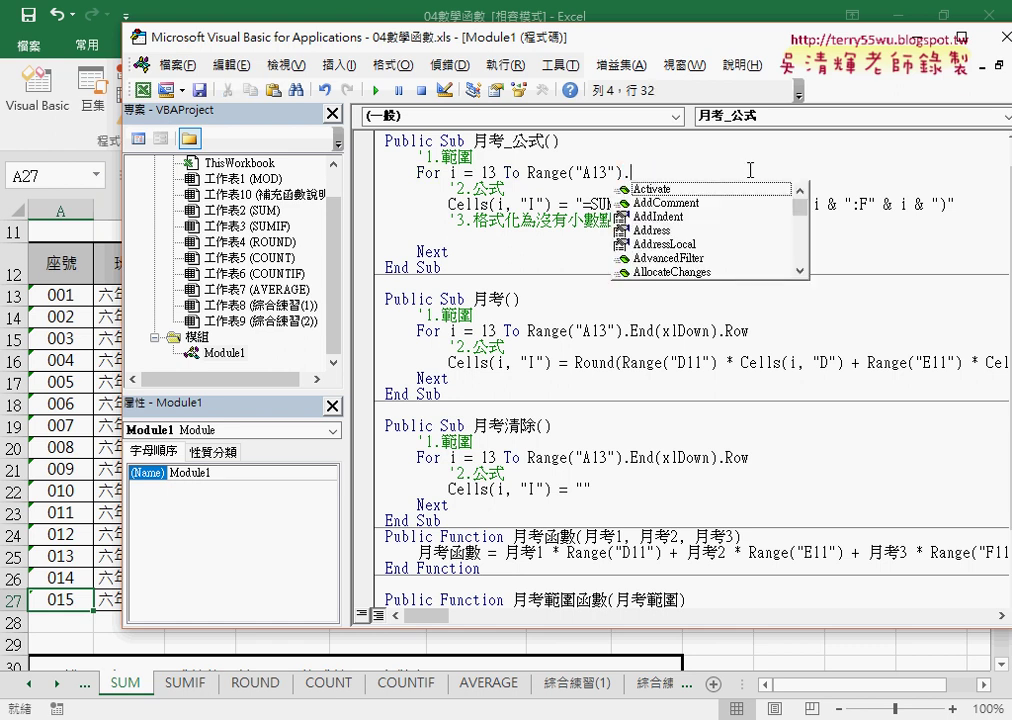
text(E)
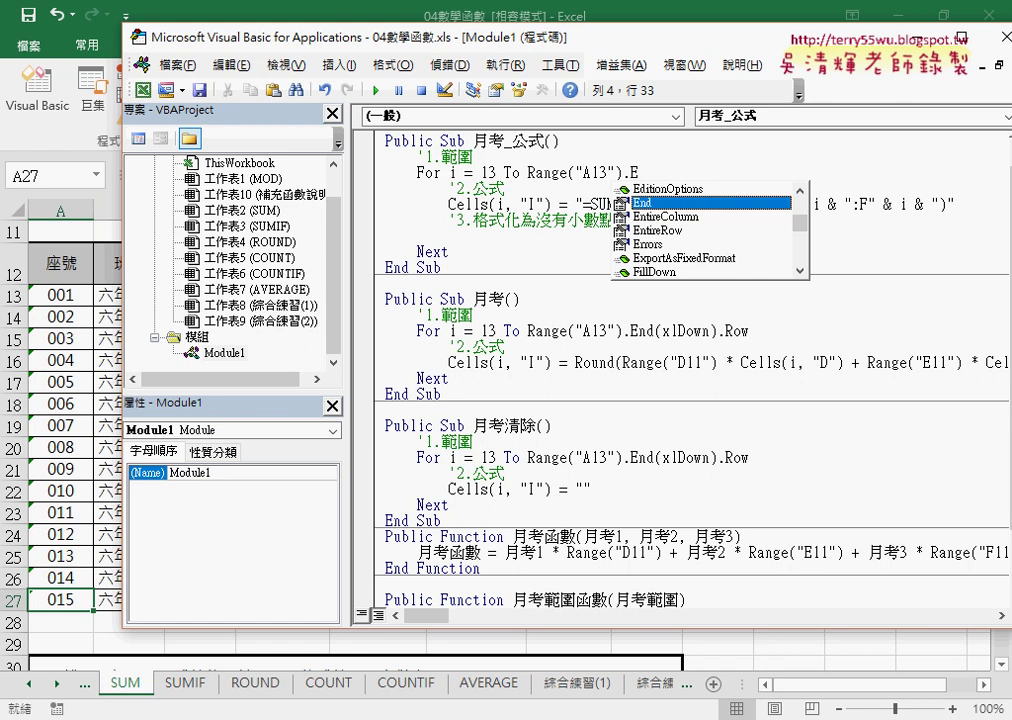
key(space)
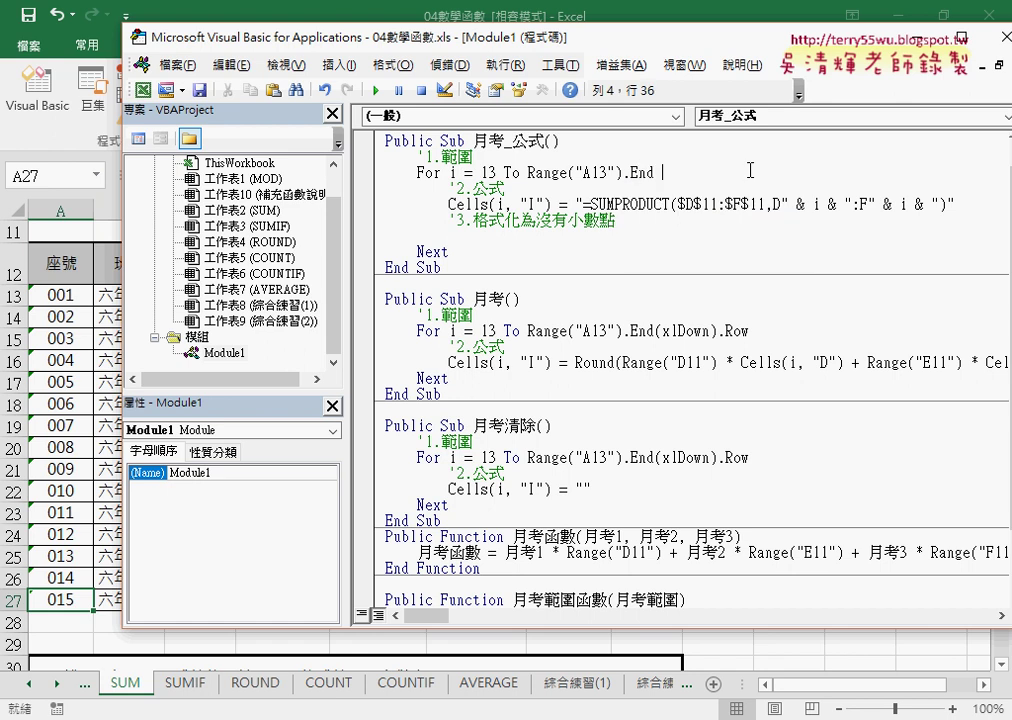
text(()
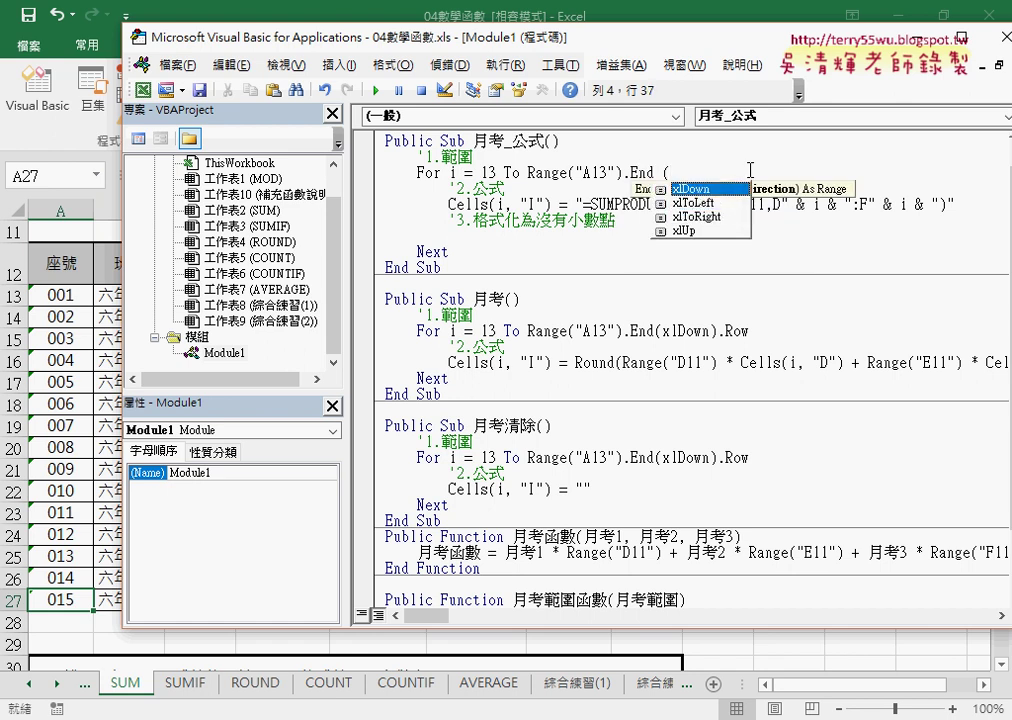
key(space)
text())
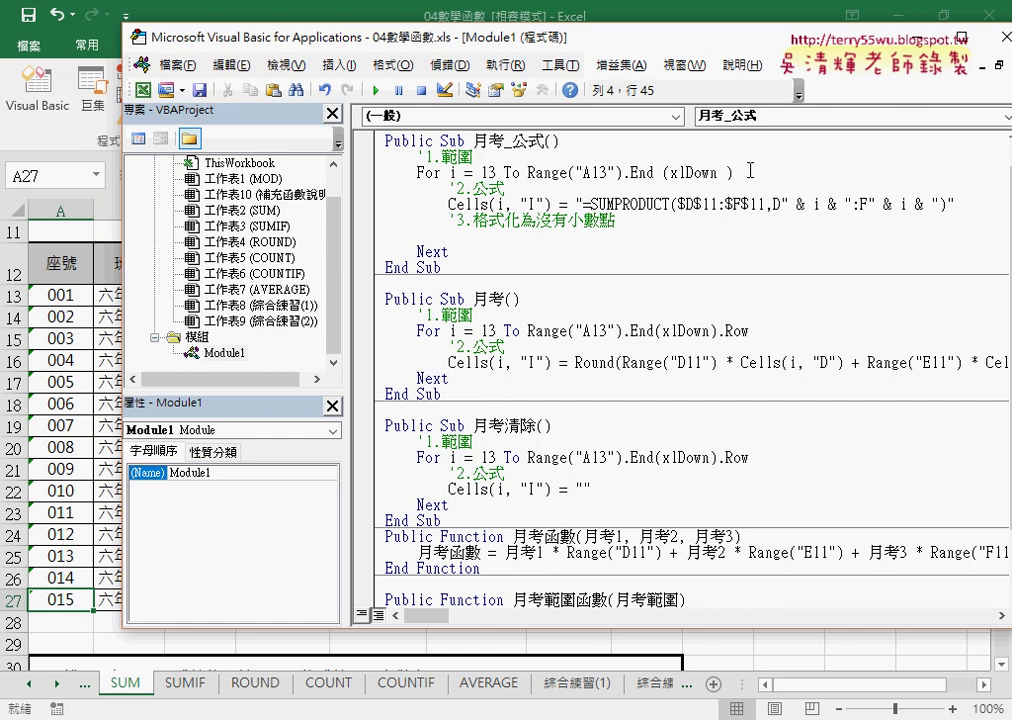
text(.)
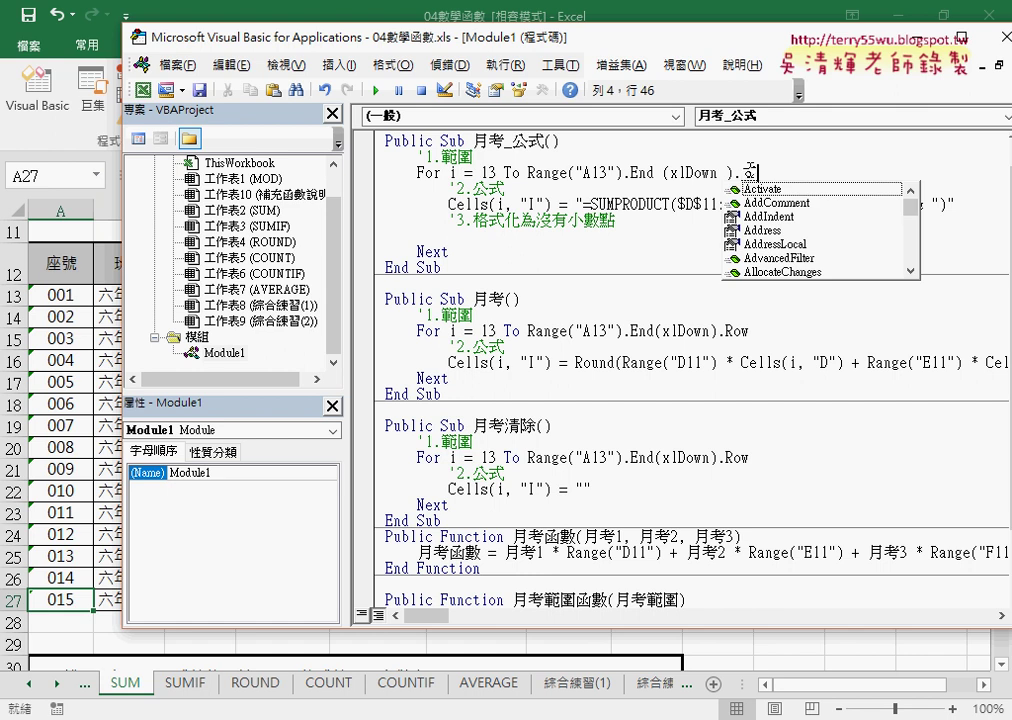
text(p)
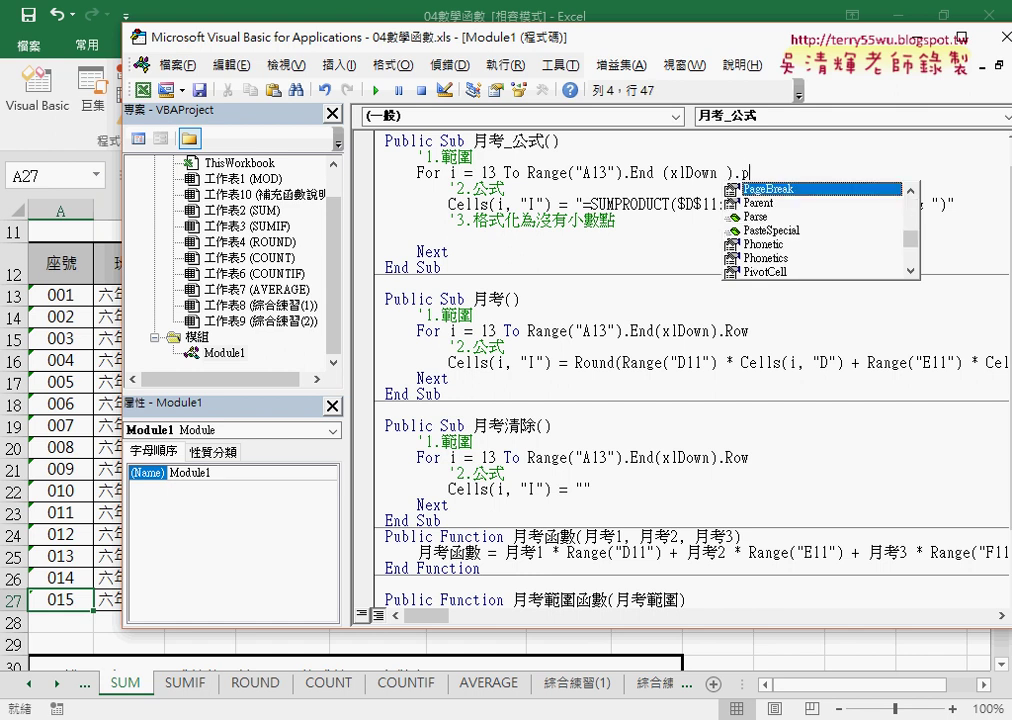
key(BackSpace)
text(ro)
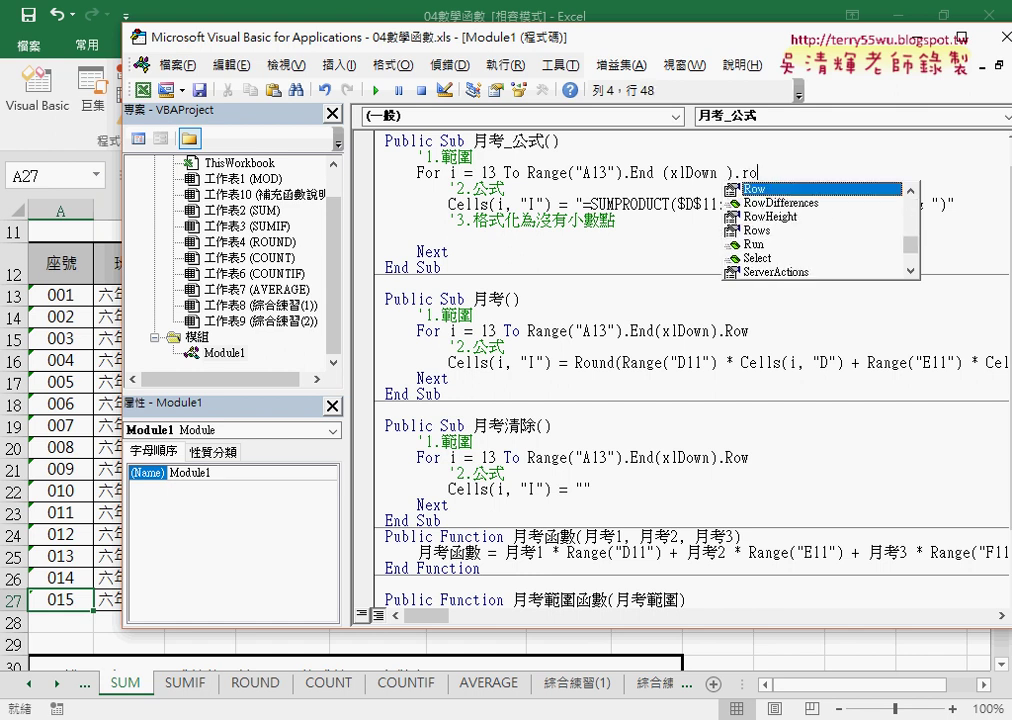
text(w)
double_click(829, 189)
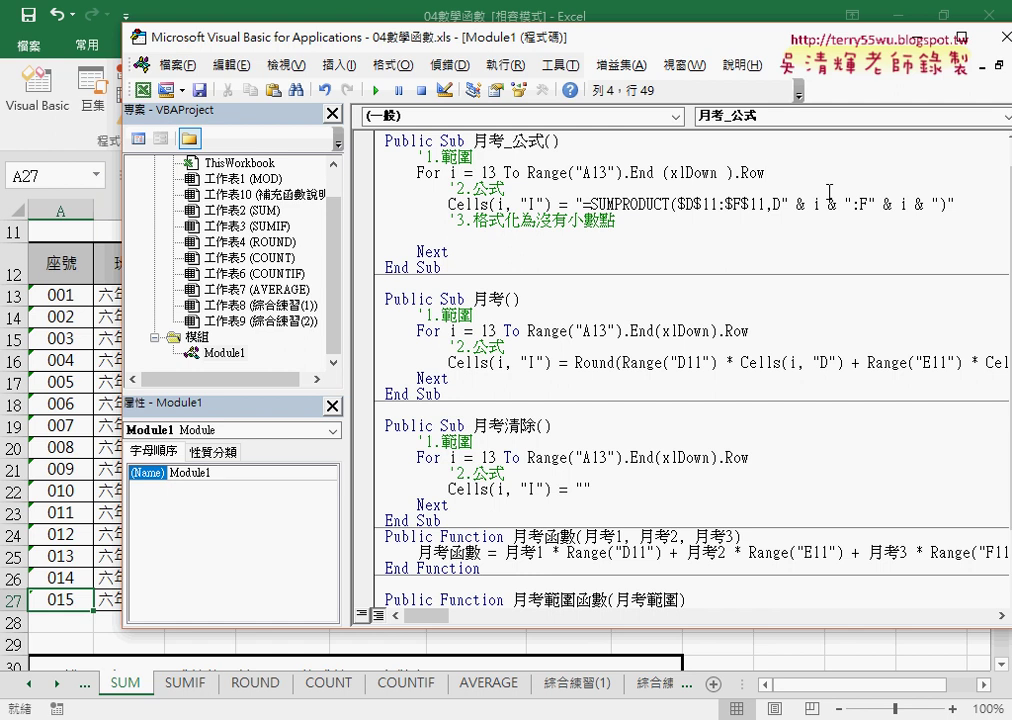
click(791, 283)
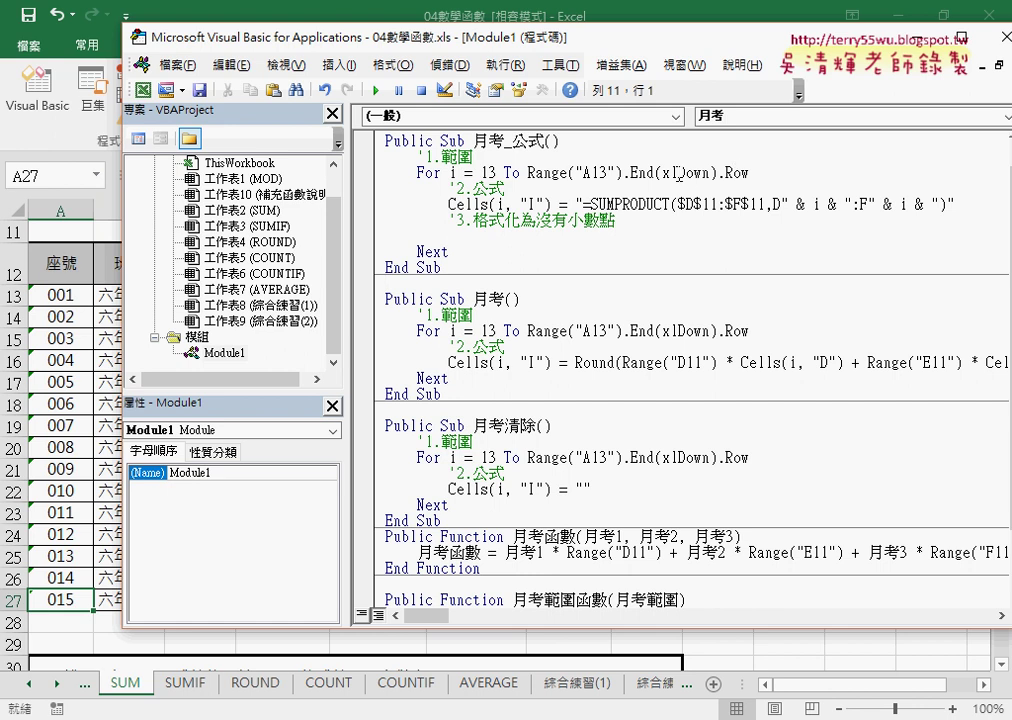
click(673, 173)
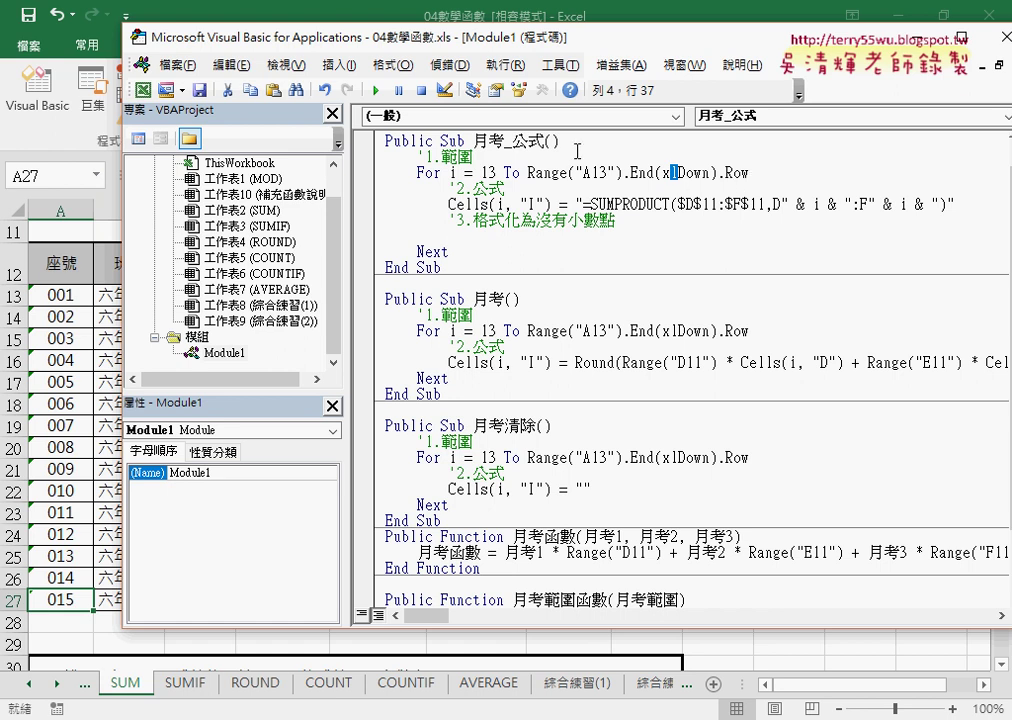
Step: Delete the SUMPRODUCT formula text in Cells(i, "I"), leaving empty quotes
drag(452, 35, 493, 341)
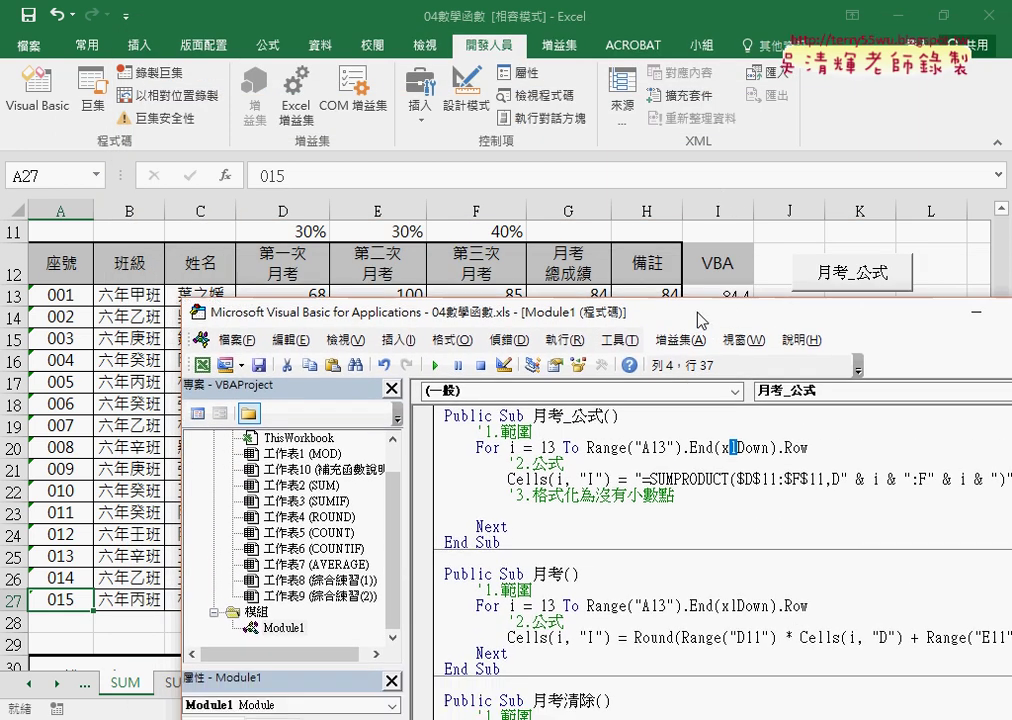
drag(702, 352, 577, 111)
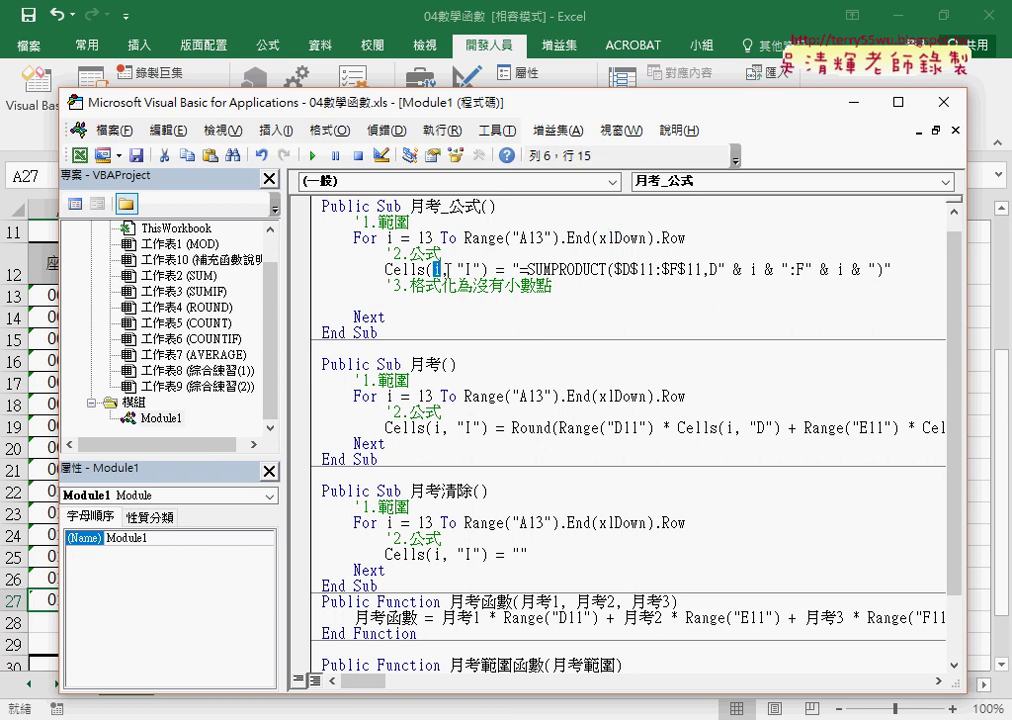
drag(457, 270, 882, 270)
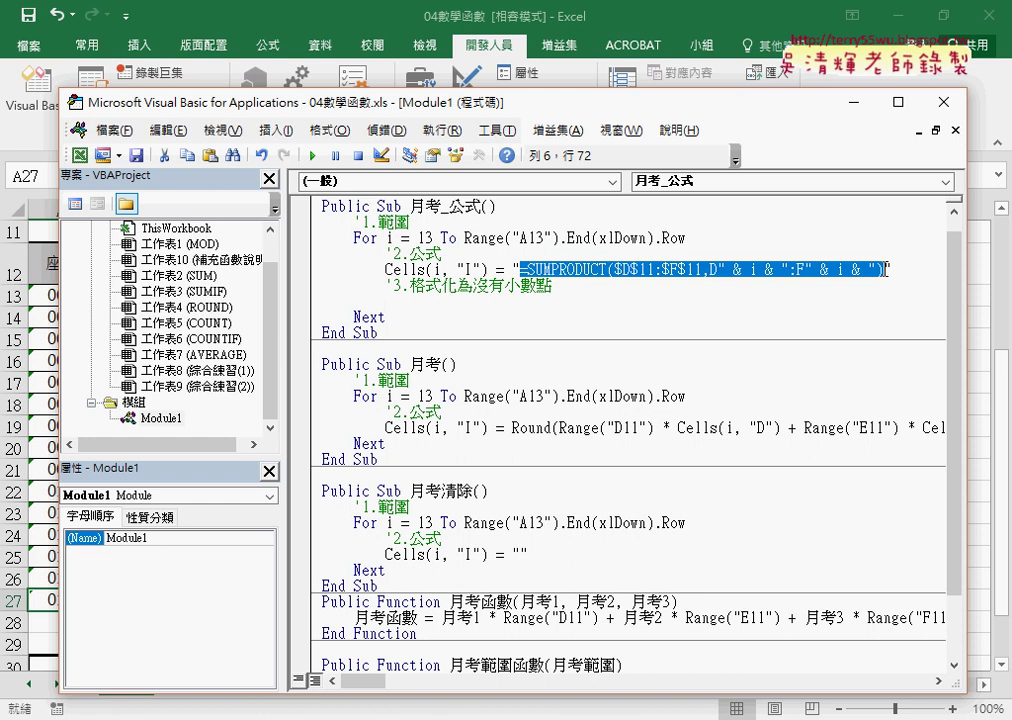
key(Delete)
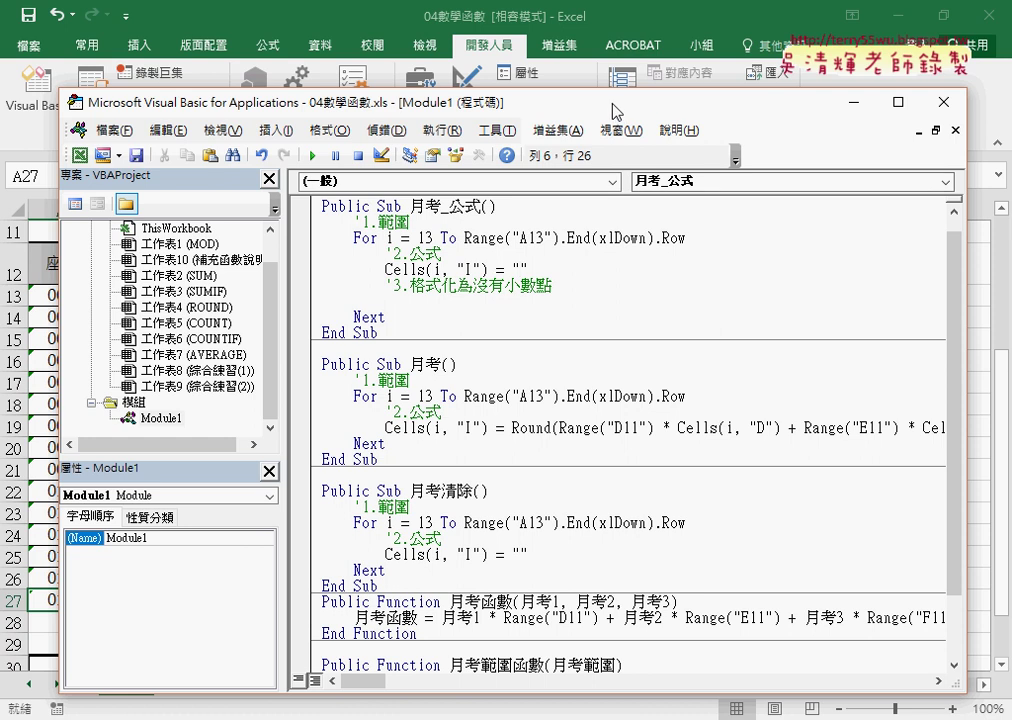
drag(549, 104, 580, 415)
Step: Copy H13's =SUMPRODUCT(D13:F13,D$11:F$11) formula from the formula bar
click(661, 297)
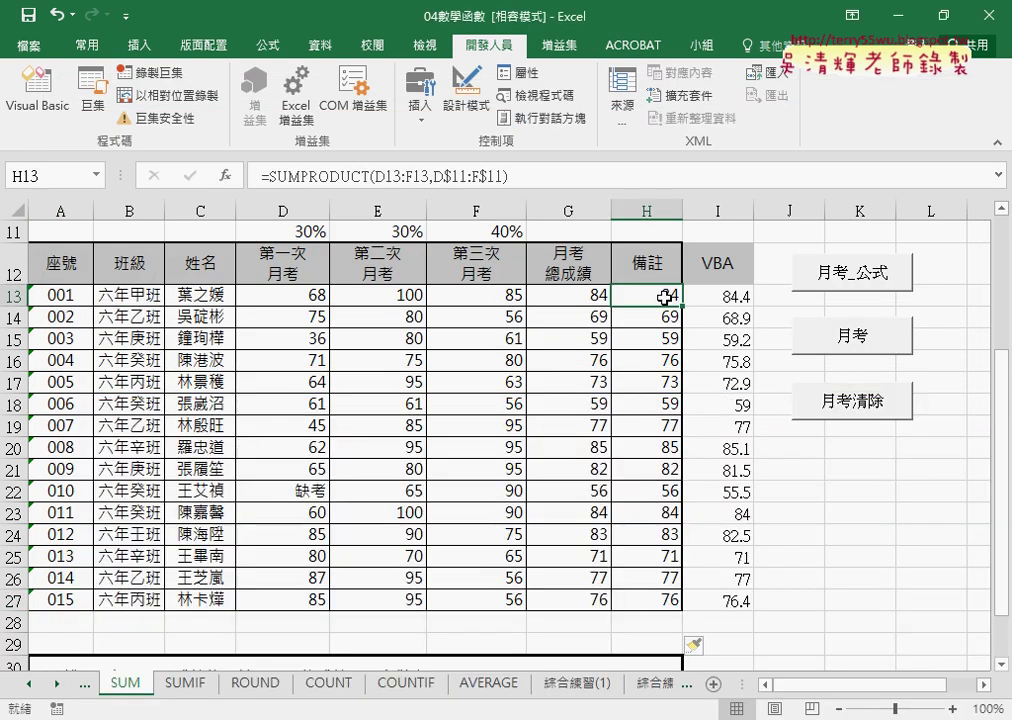
drag(508, 176, 262, 176)
right_click(455, 177)
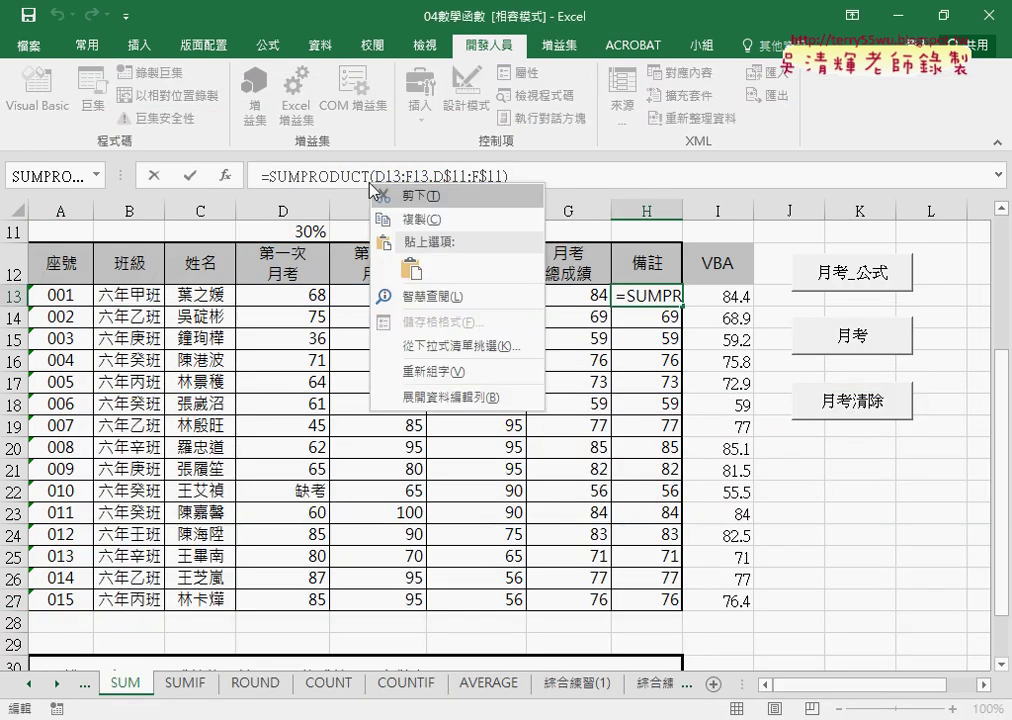
click(492, 219)
click(154, 176)
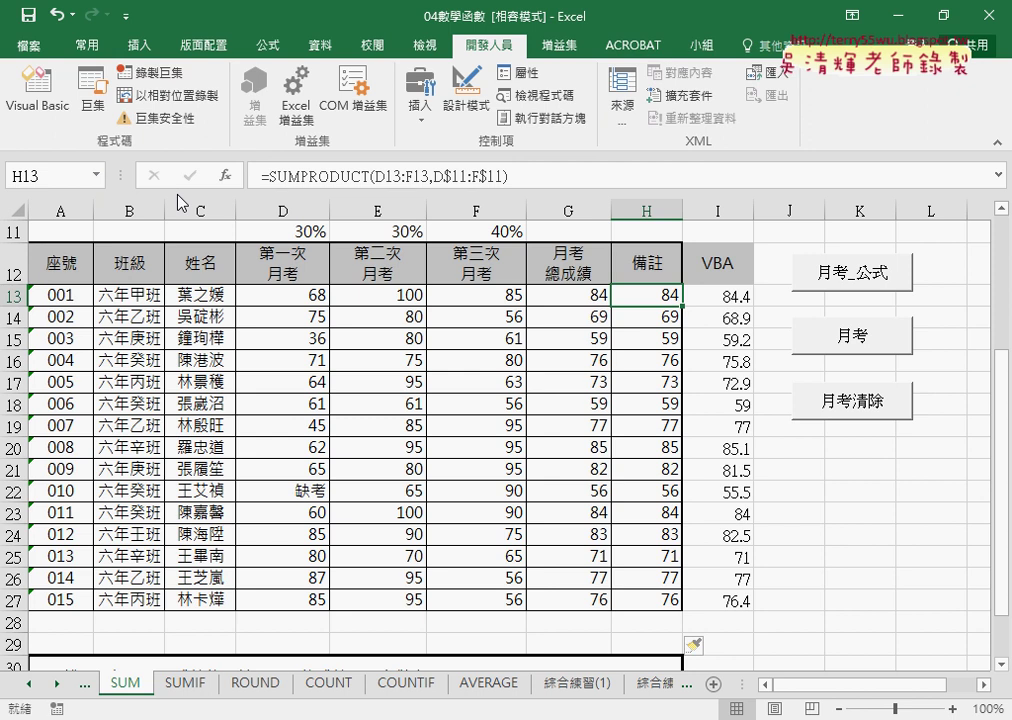
Step: Paste the formula inside the macro's empty quotes and run 月考_公式, filling I13:I27 with 84.4
click(37, 95)
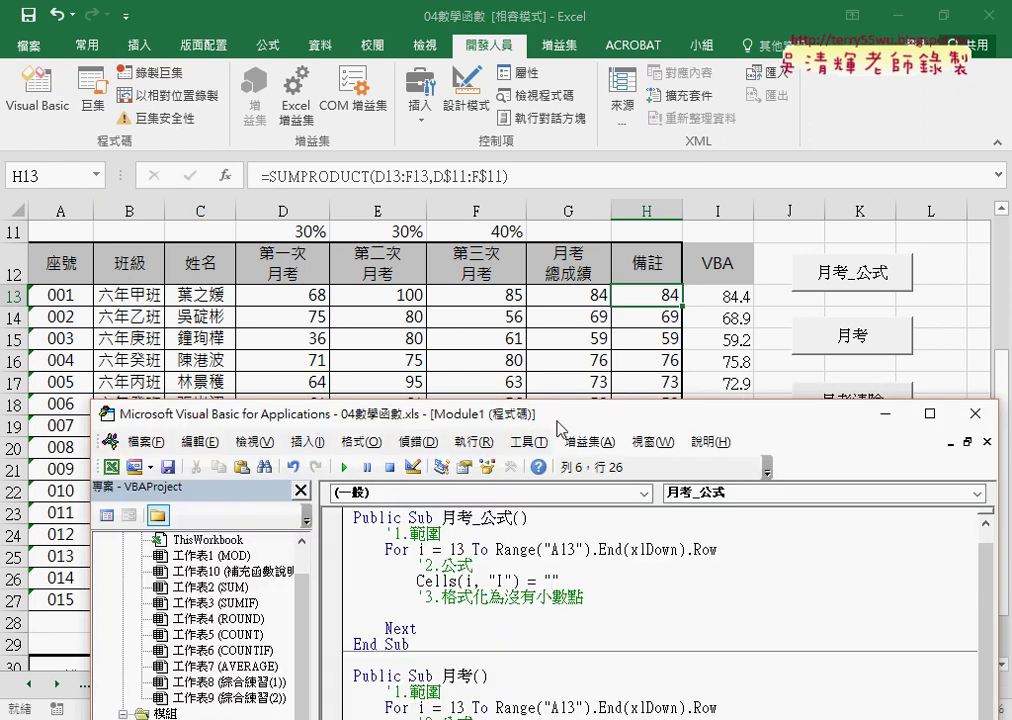
drag(472, 413, 380, 88)
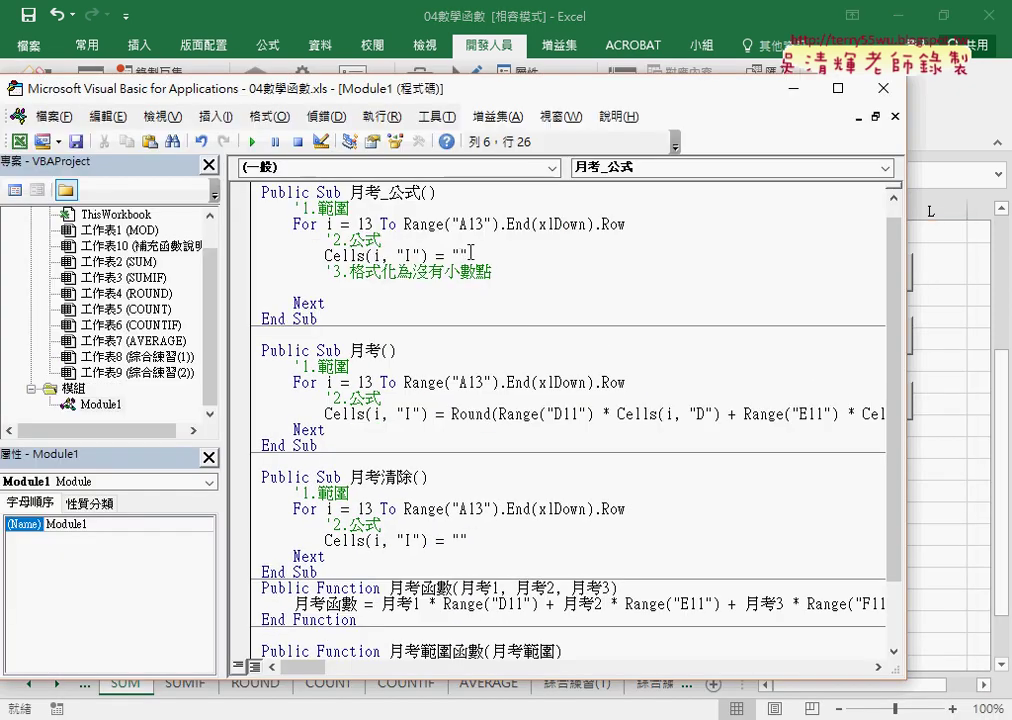
right_click(465, 258)
click(501, 313)
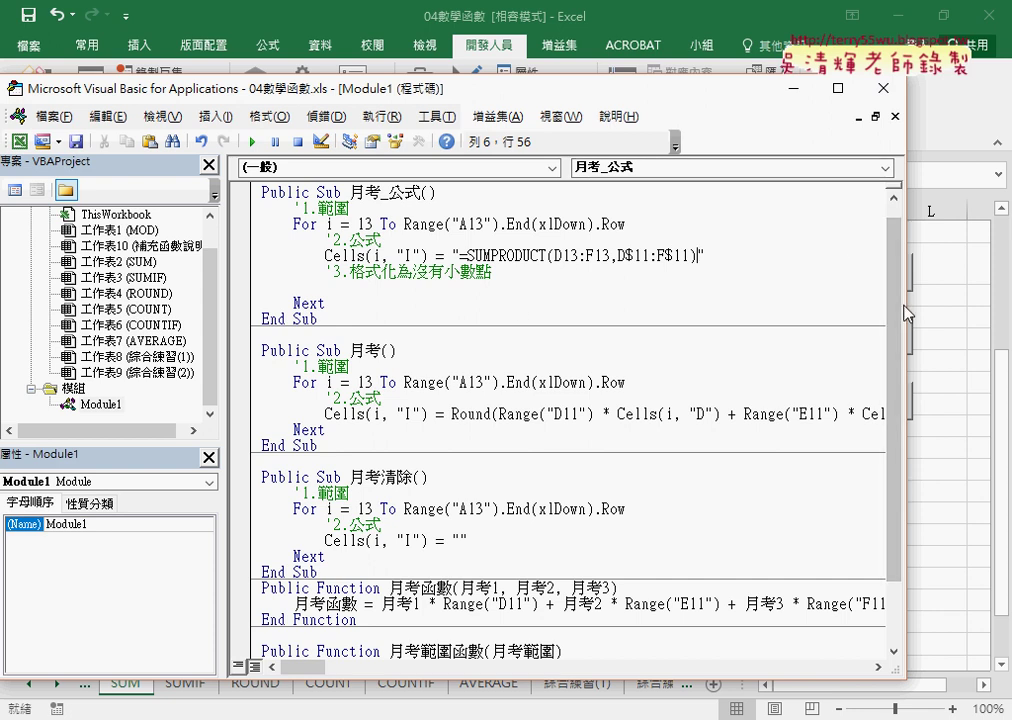
drag(905, 313, 672, 313)
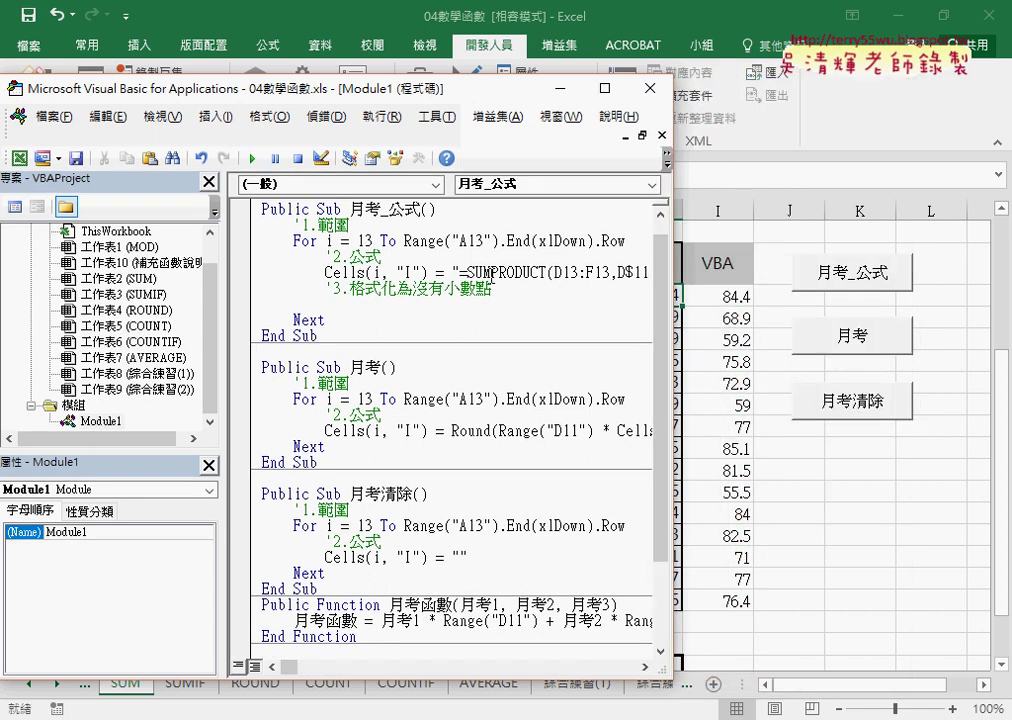
click(253, 158)
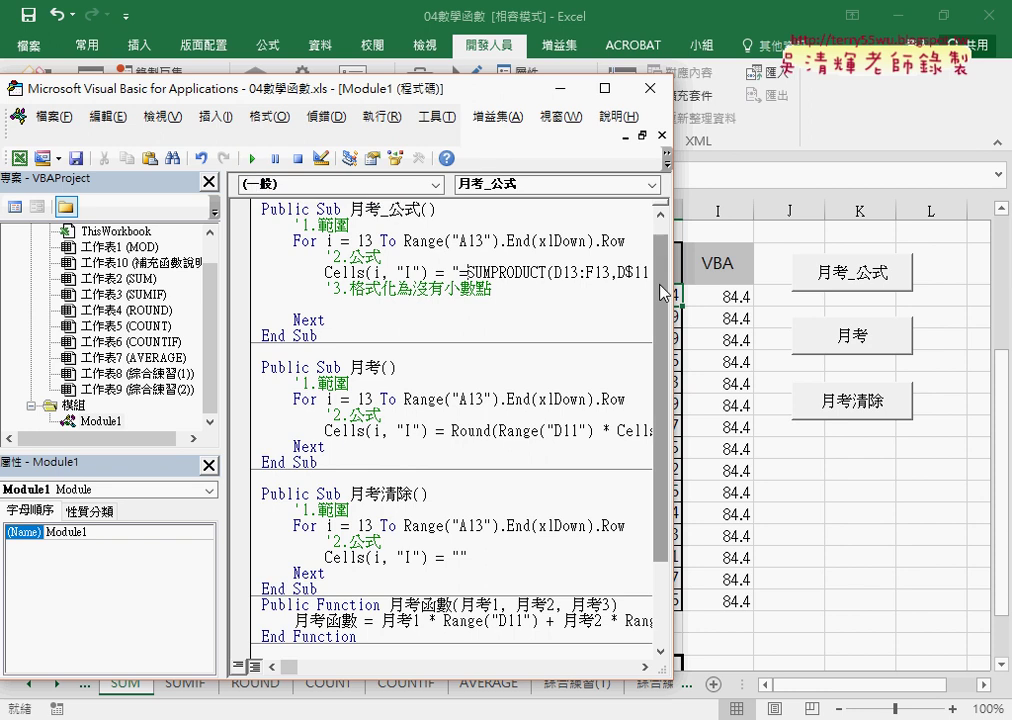
drag(672, 285, 828, 285)
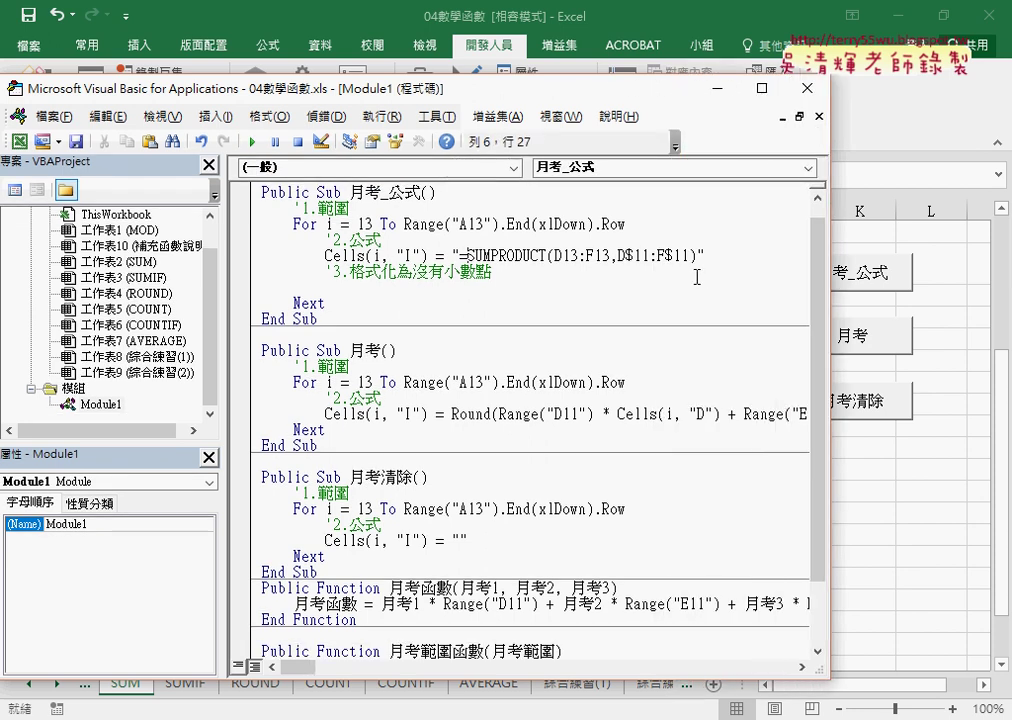
drag(697, 256, 461, 256)
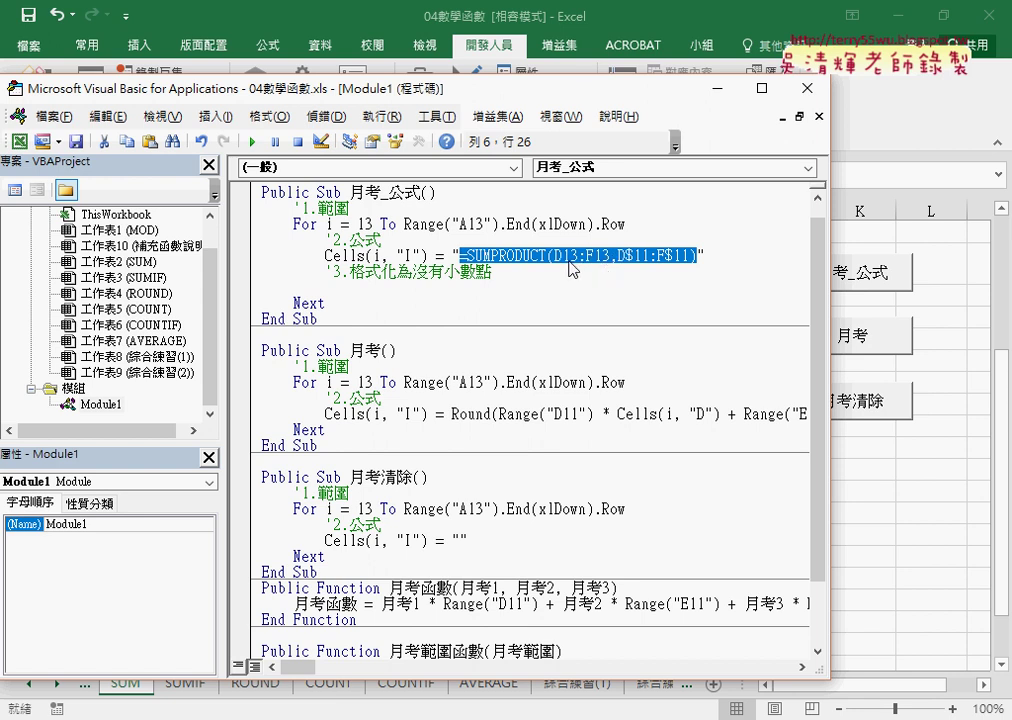
click(901, 470)
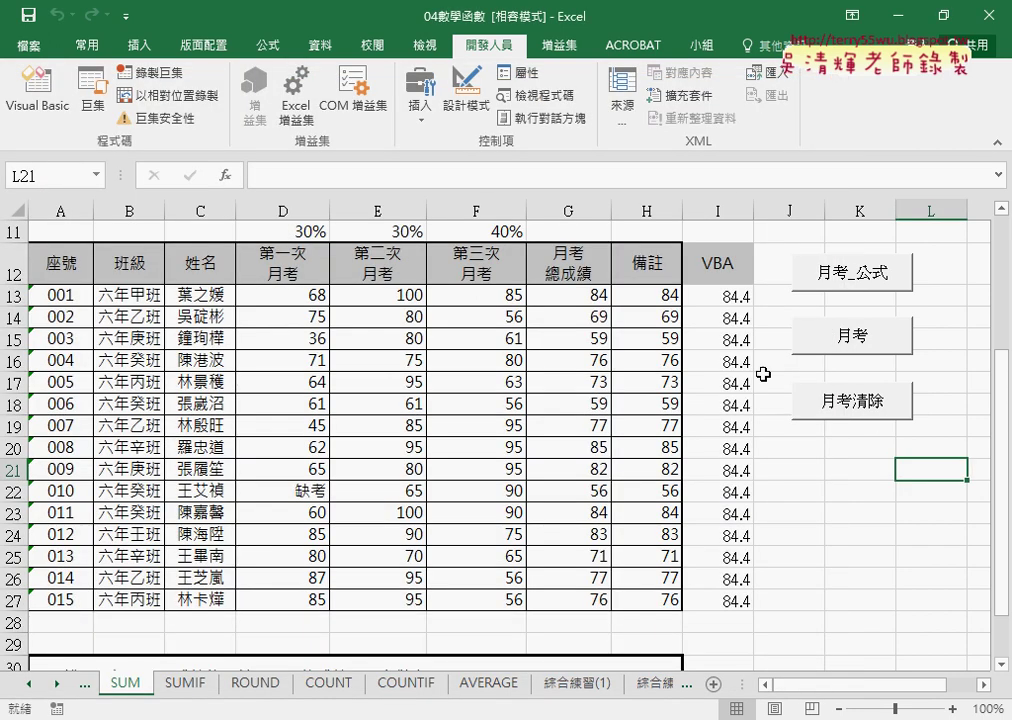
Step: Compare the formulas in H13 and H14 to see how the row numbers change
click(659, 298)
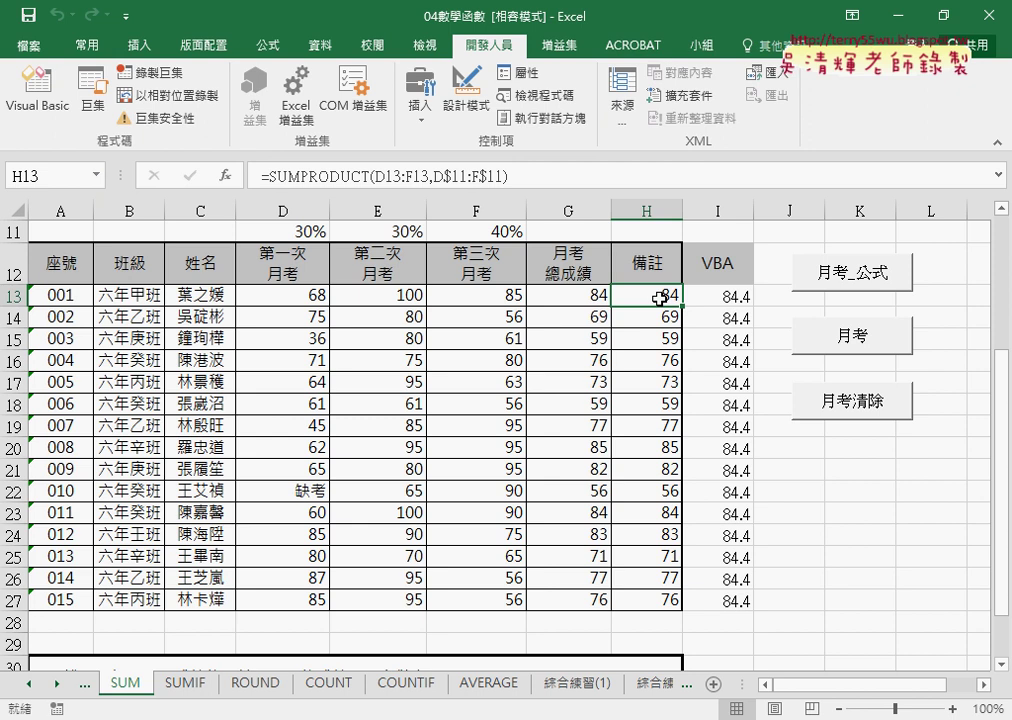
click(656, 294)
click(657, 318)
click(656, 294)
click(655, 320)
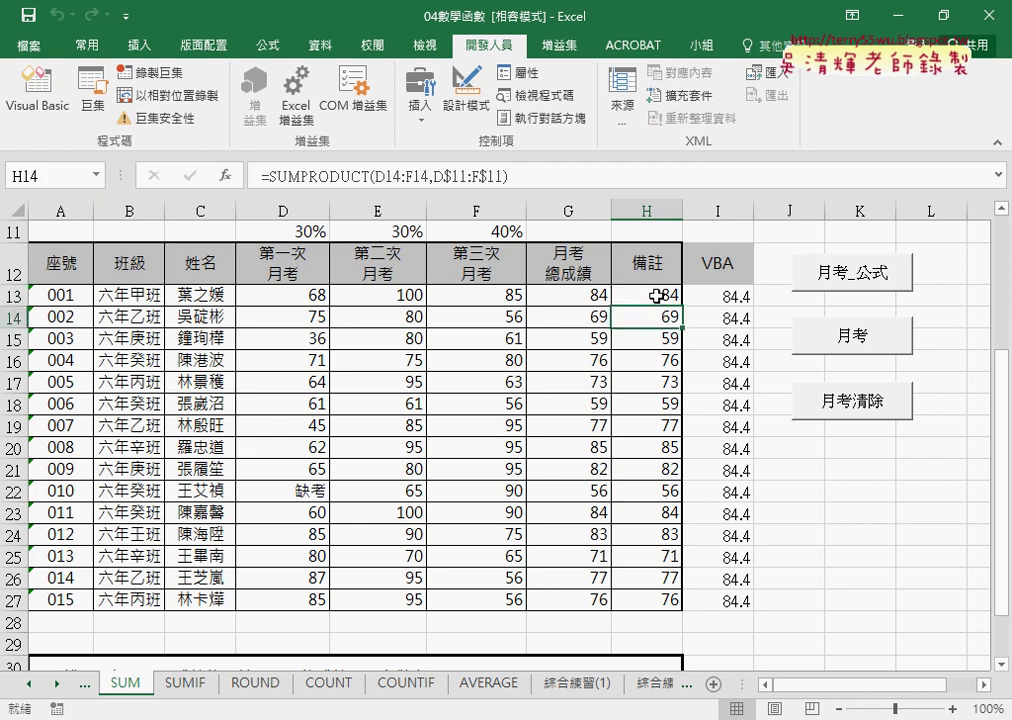
click(656, 294)
click(660, 317)
Step: Replace the row 13 after D in the macro's formula string with " & i & "
click(612, 605)
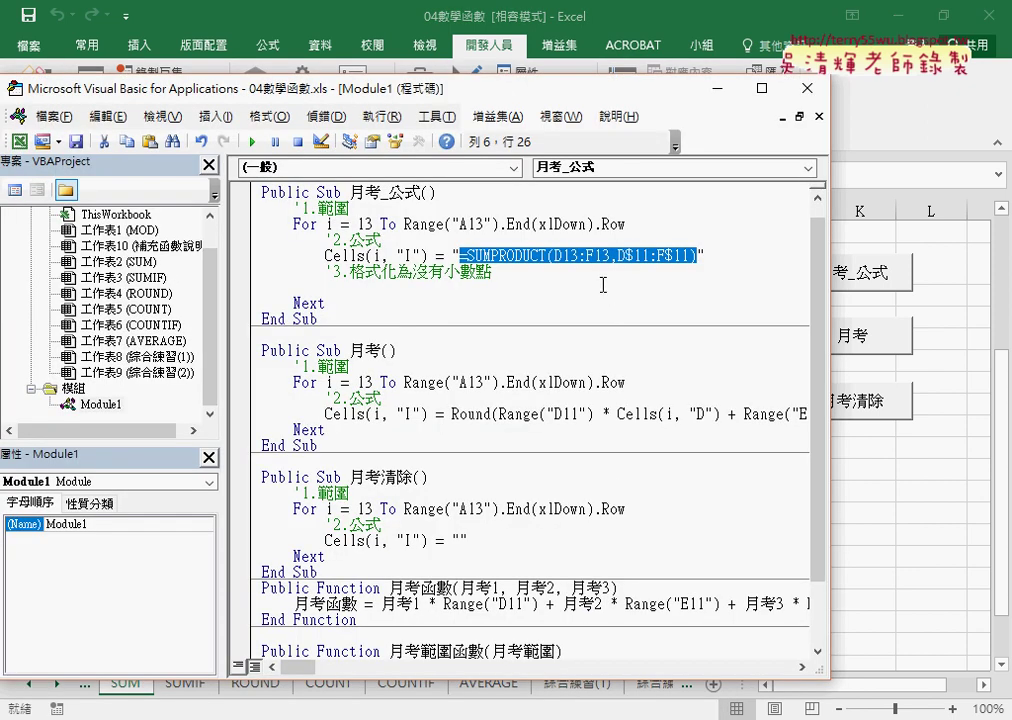
click(577, 257)
key(shift+Left)
key(shift+Left)
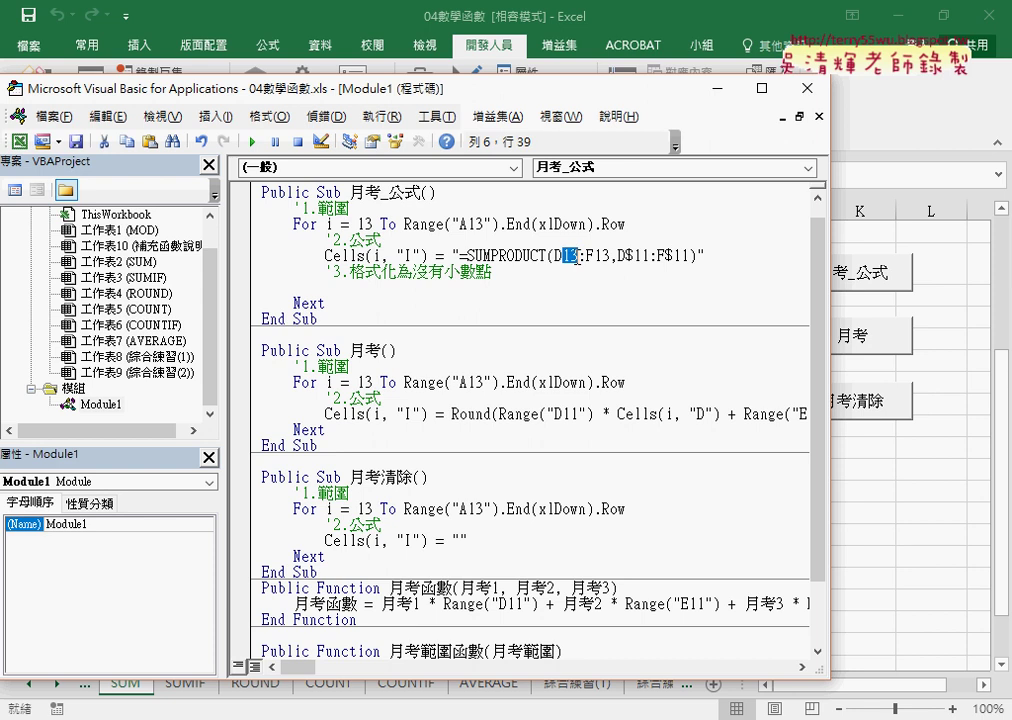
text("")
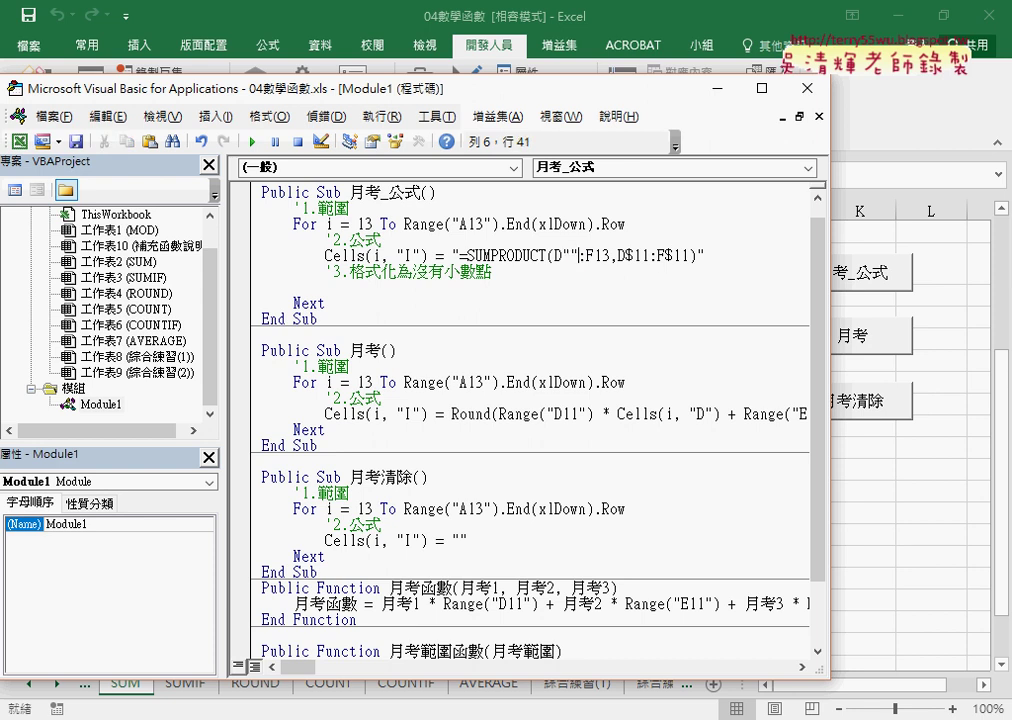
key(Left)
text(&&)
key(Left)
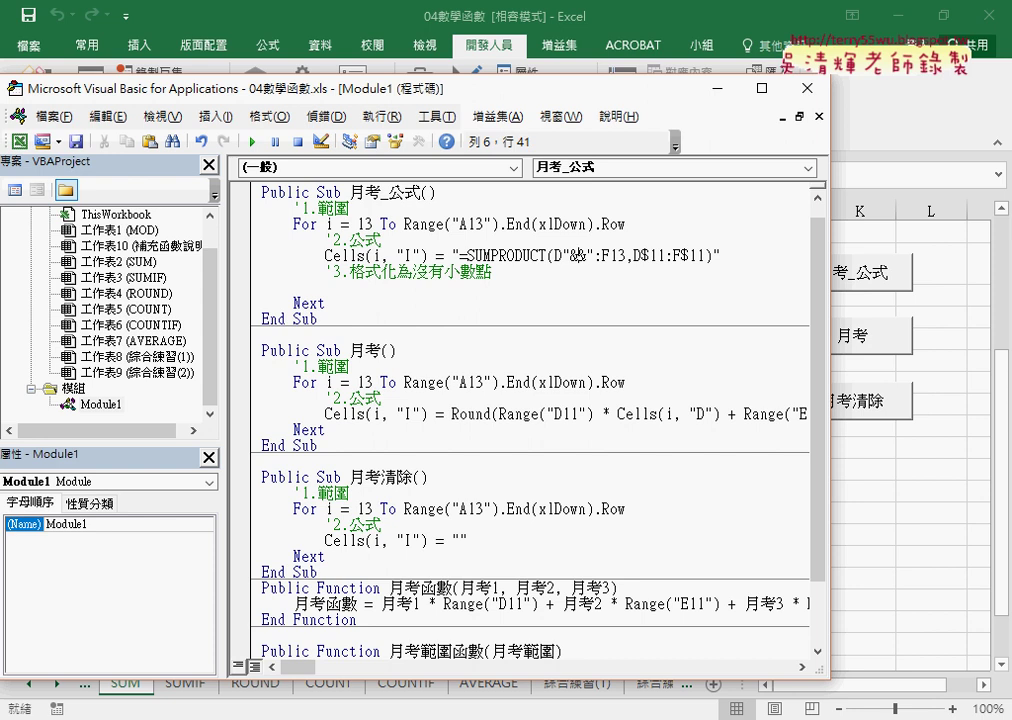
text(i)
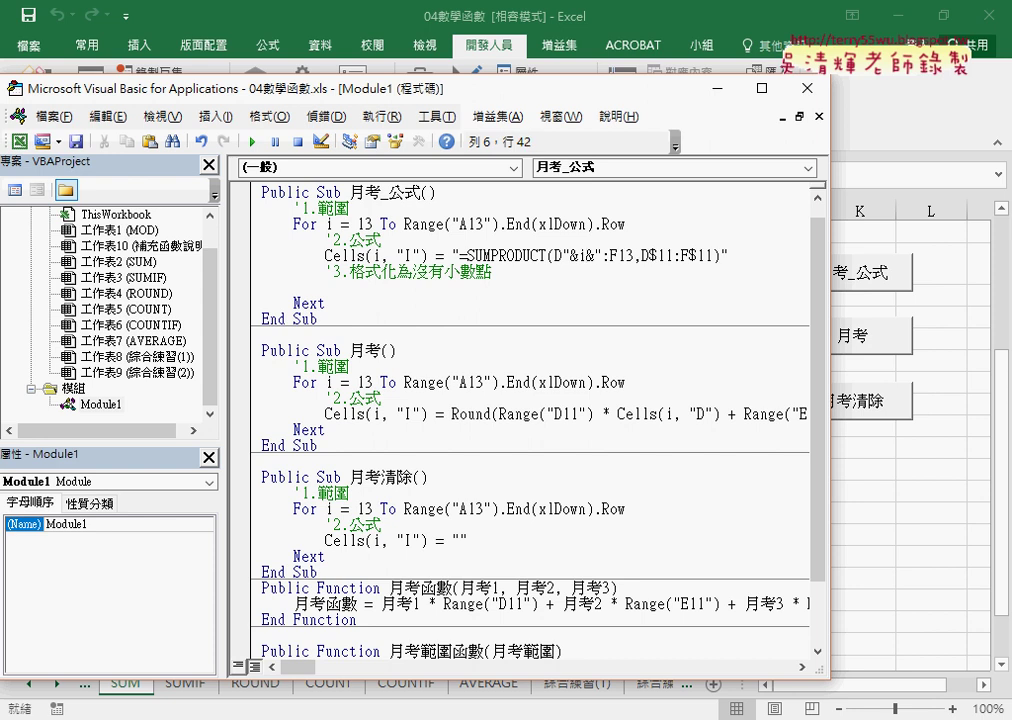
key(Left)
key(Left)
key(Right)
key(Right)
key(Right)
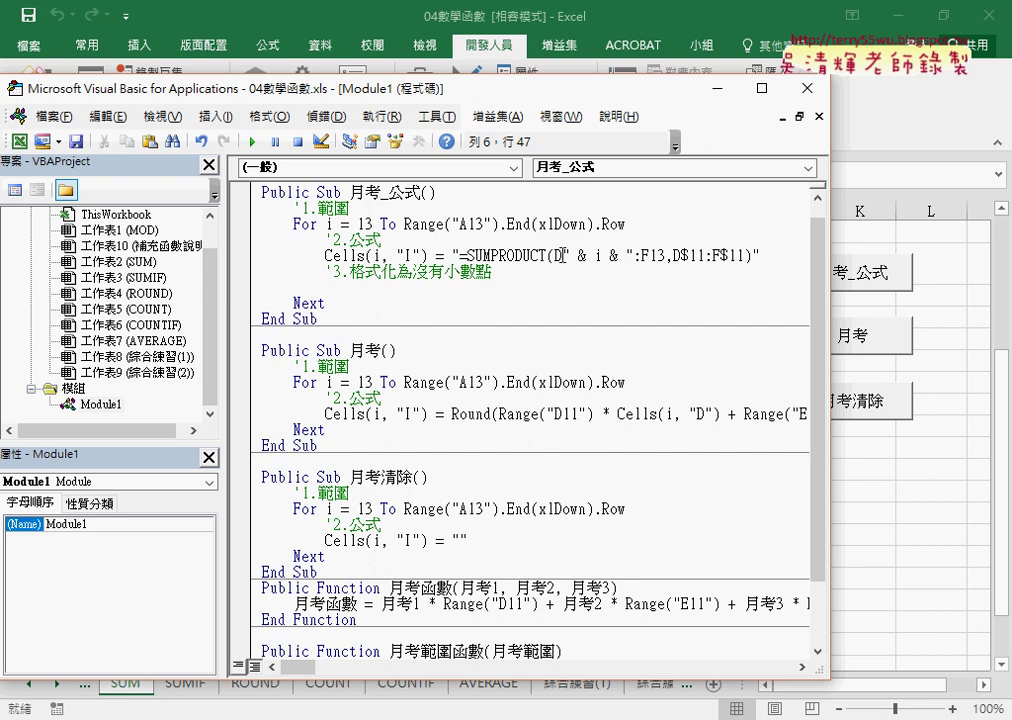
Step: Copy " & i & " and paste it over the hard-coded 13 after :F
drag(562, 256, 634, 256)
right_click(594, 255)
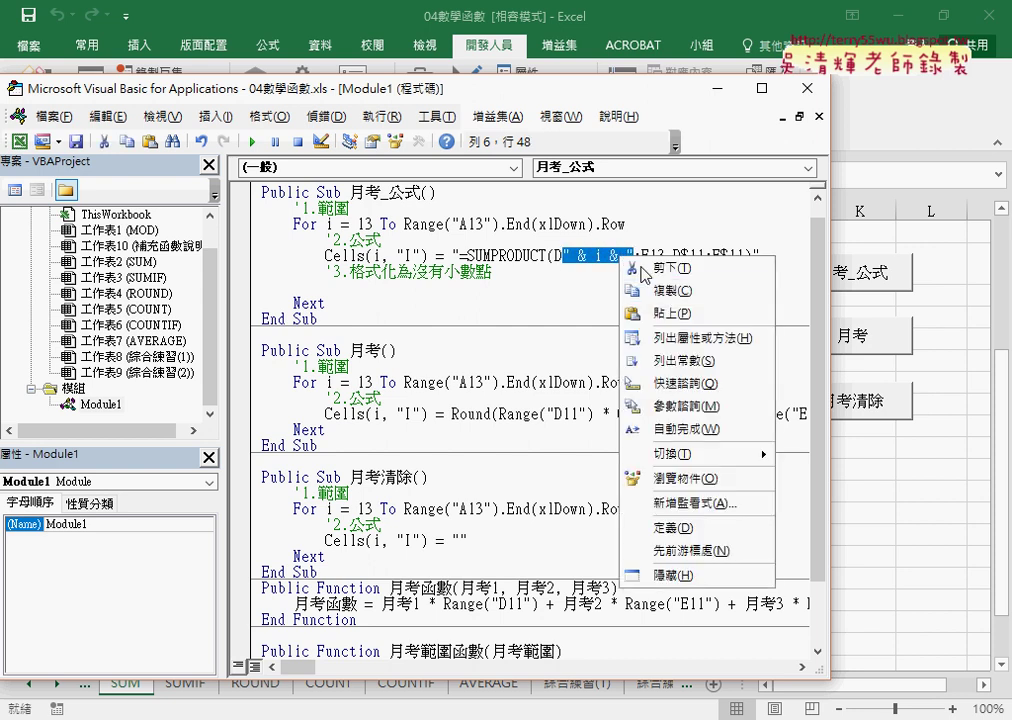
key(Escape)
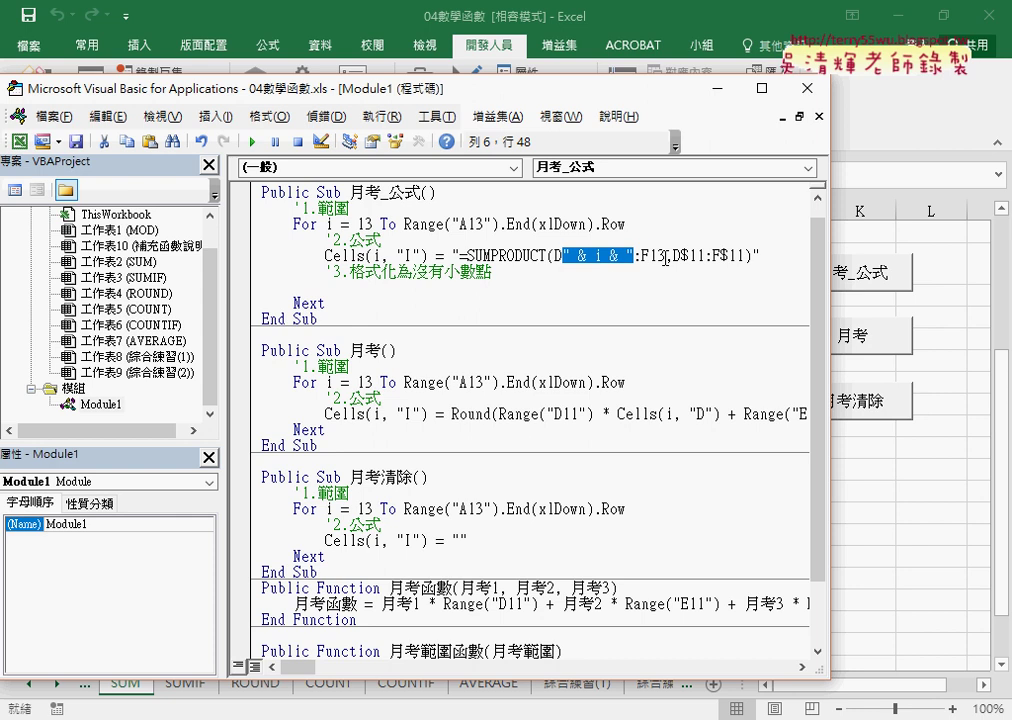
drag(664, 256, 650, 256)
right_click(656, 259)
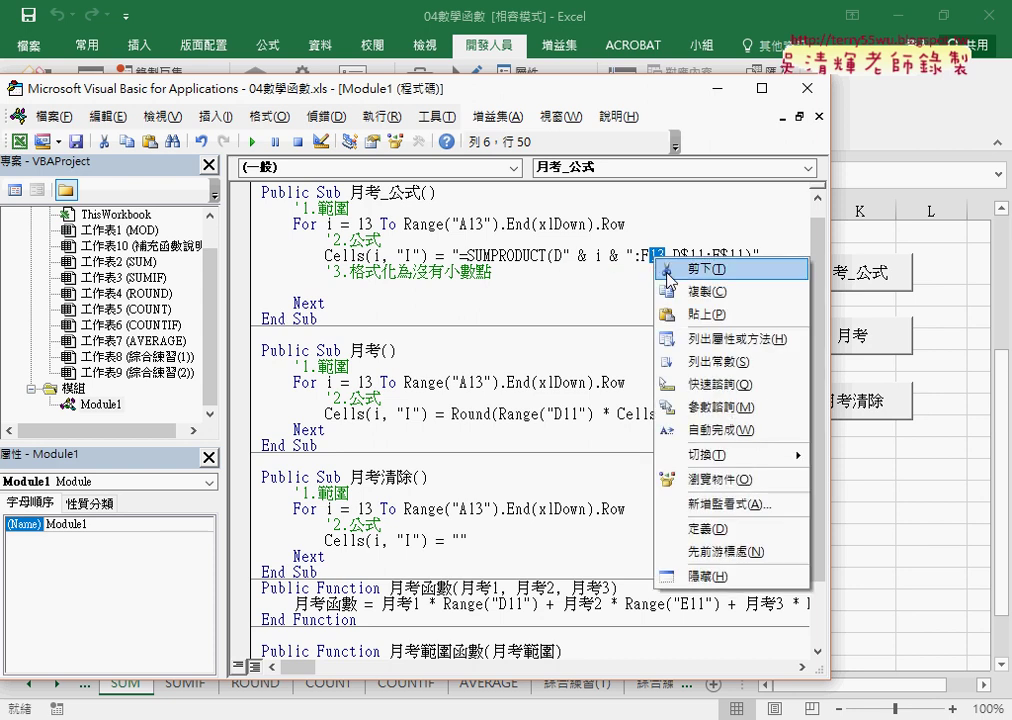
click(693, 315)
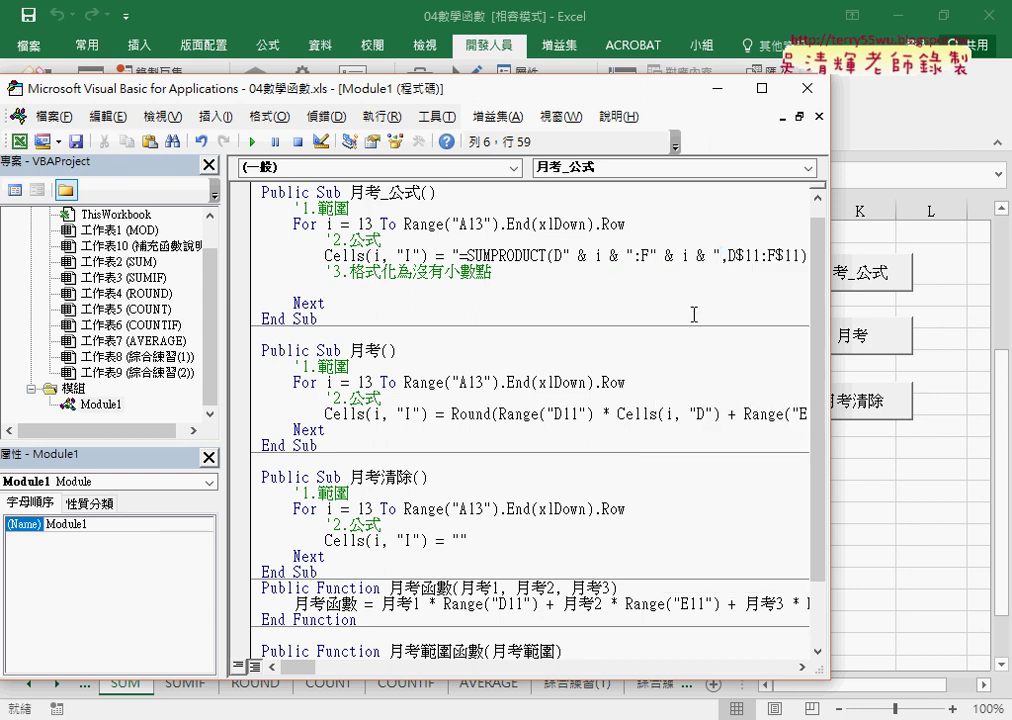
Step: Run the revised macro and select I13:I27 to check scores 84.4, 68.9 … 76.4
drag(828, 315, 662, 315)
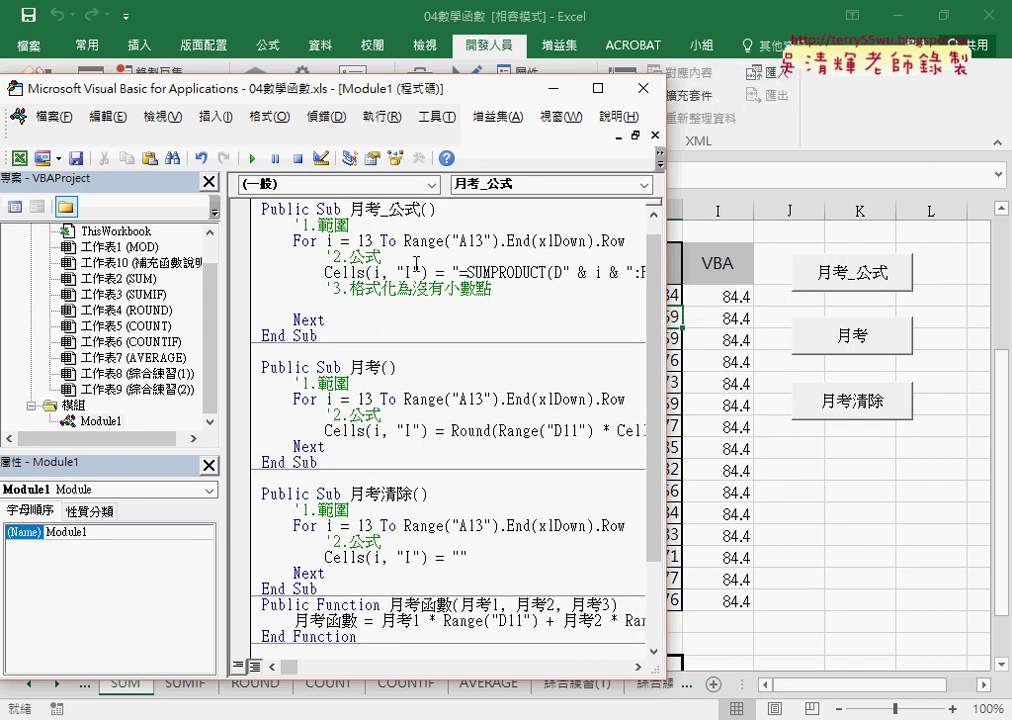
click(251, 159)
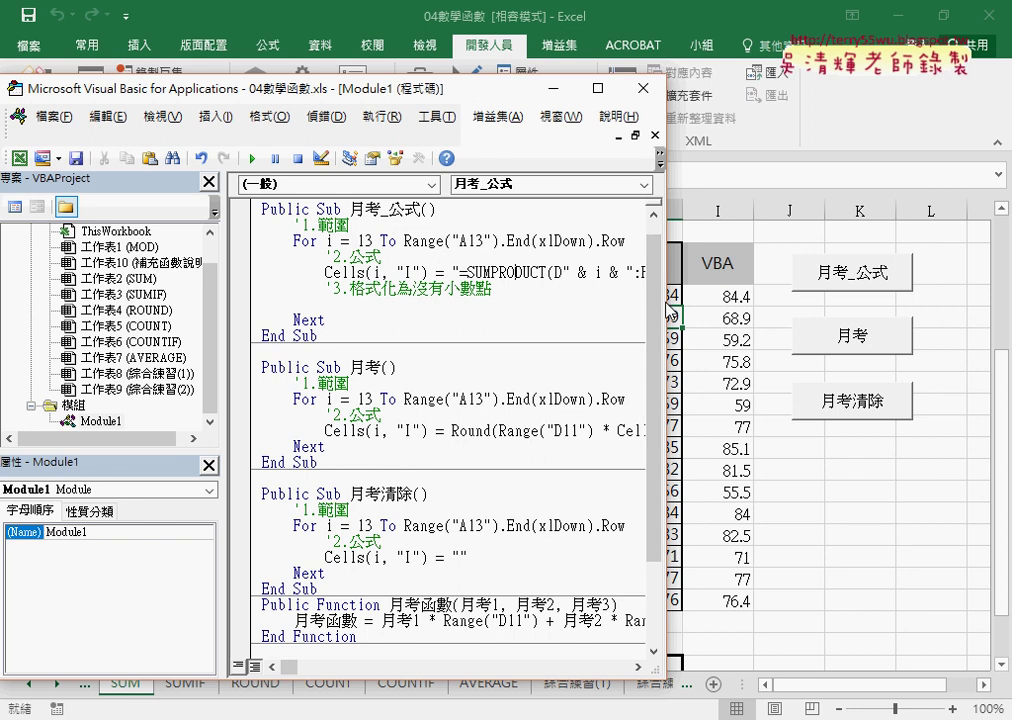
drag(664, 311, 600, 311)
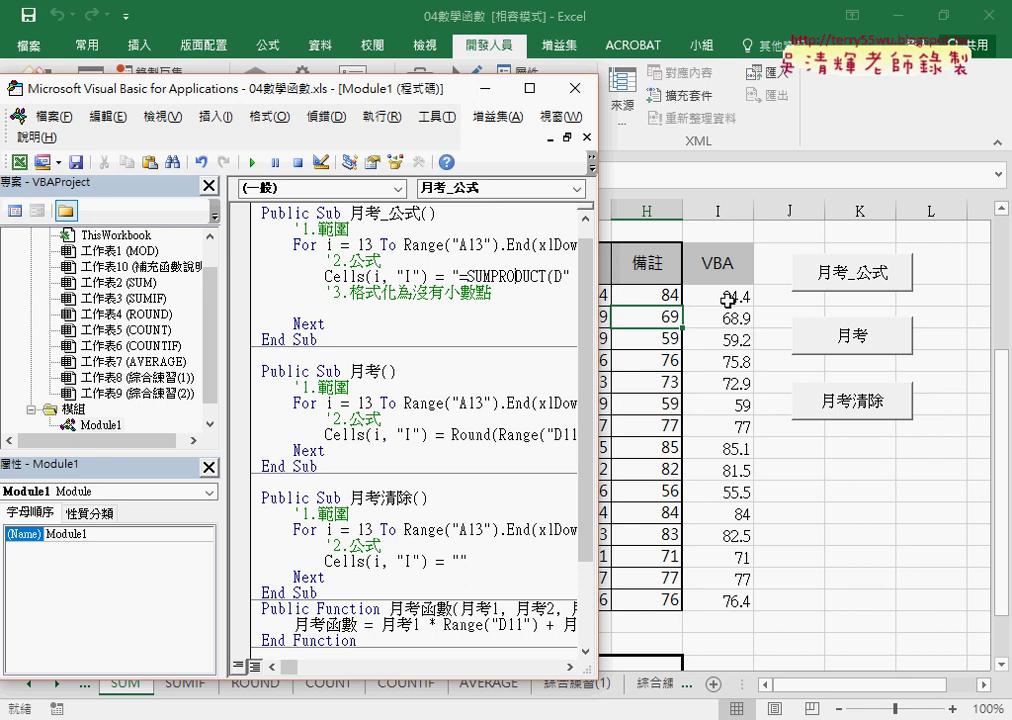
drag(718, 296, 731, 600)
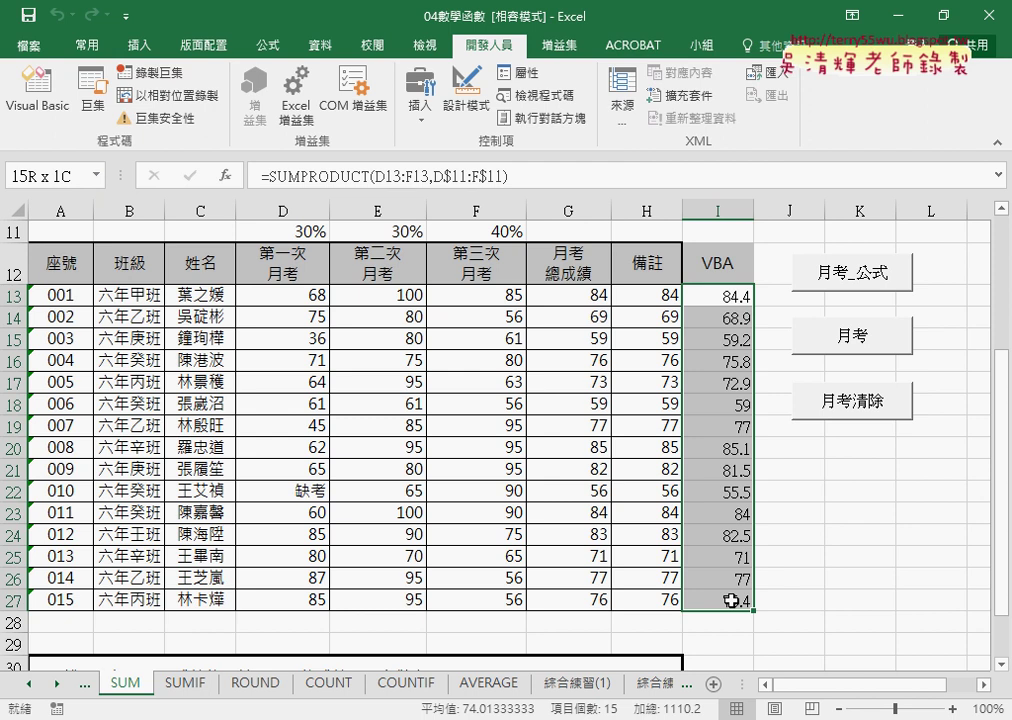
Step: Try zero decimals on I13:I27 with Decrease Decimal, undo it, then retest decimals on I13
click(95, 52)
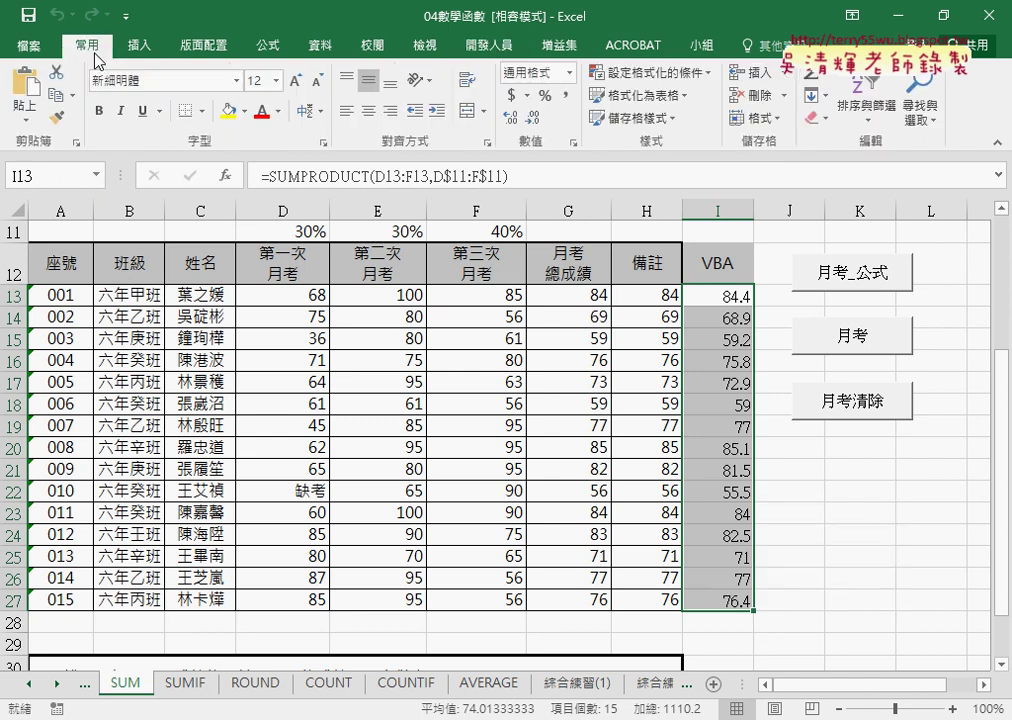
click(537, 122)
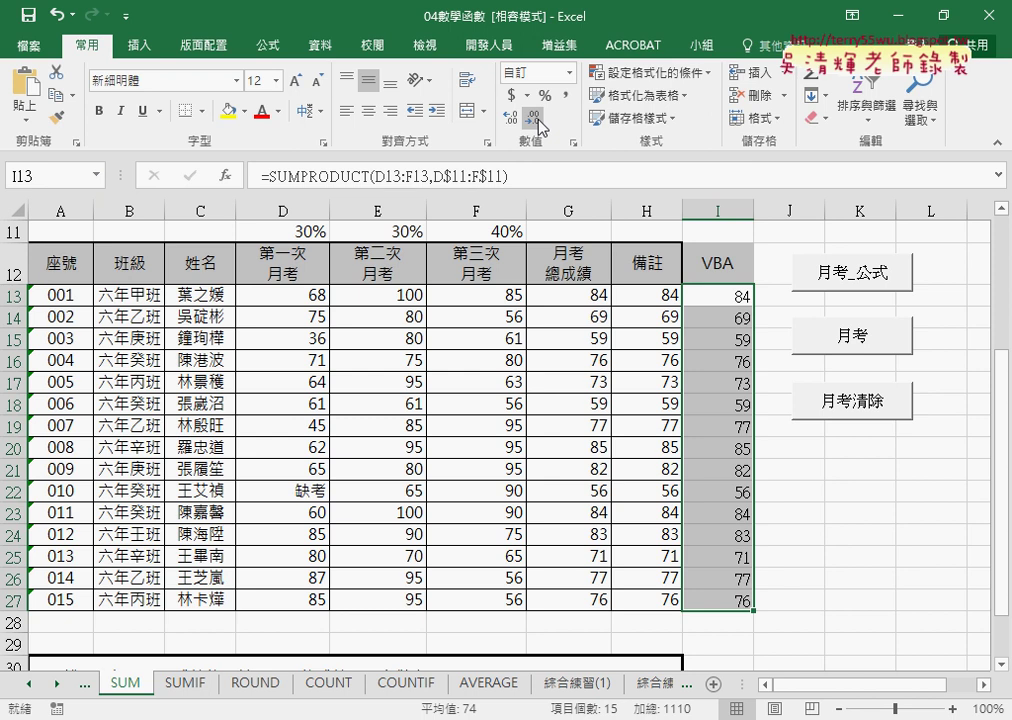
key(ctrl+z)
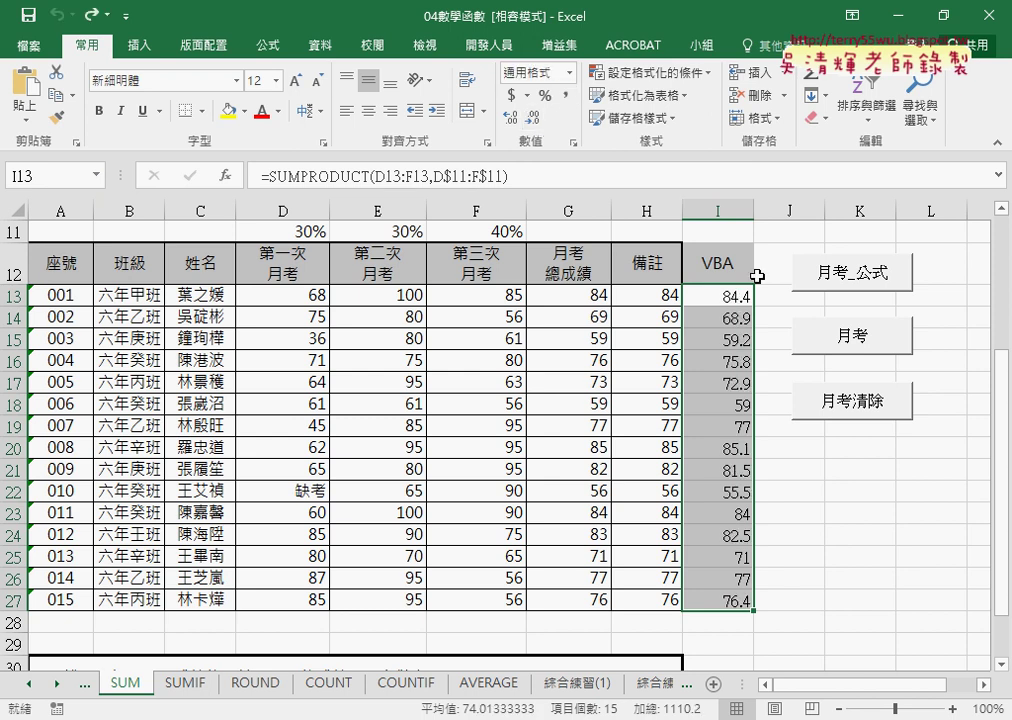
click(736, 298)
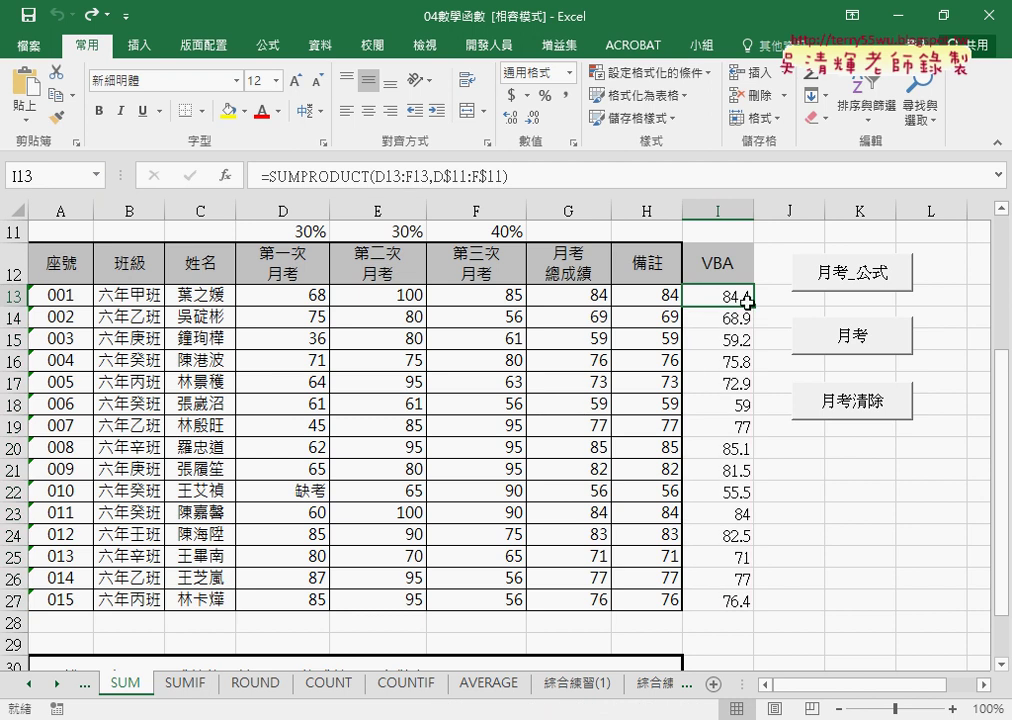
click(533, 120)
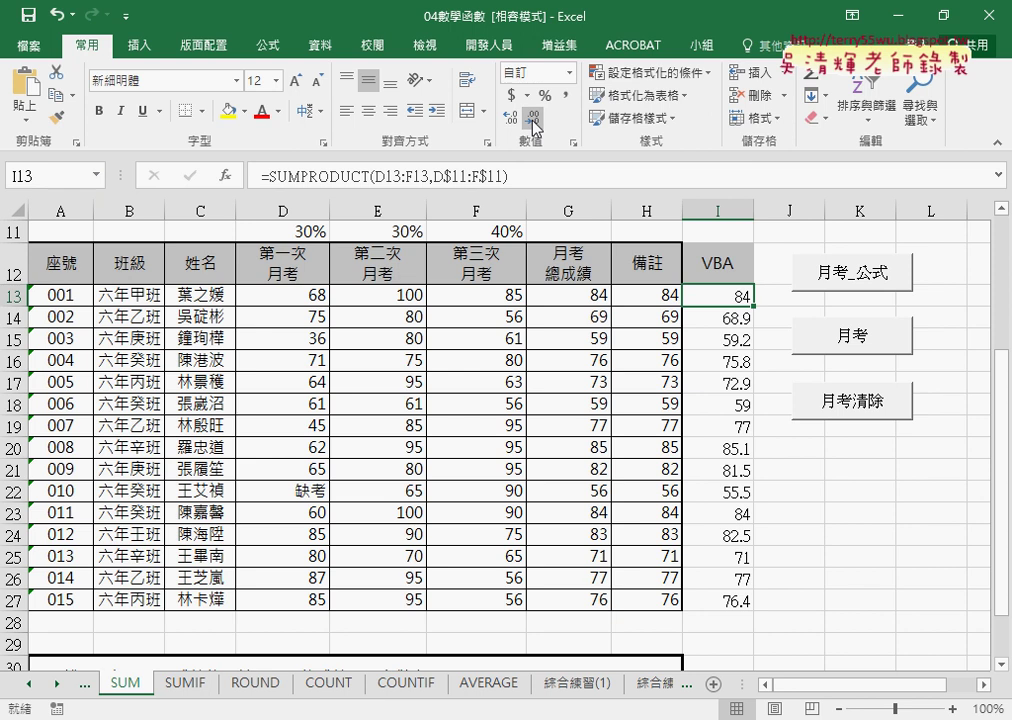
click(515, 121)
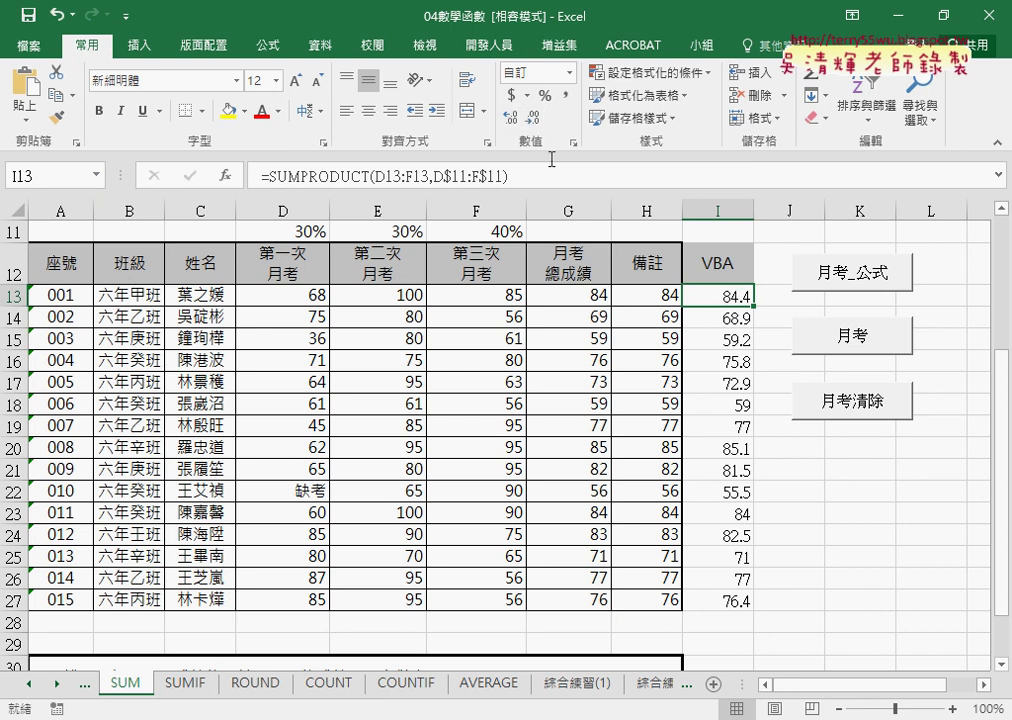
right_click(722, 297)
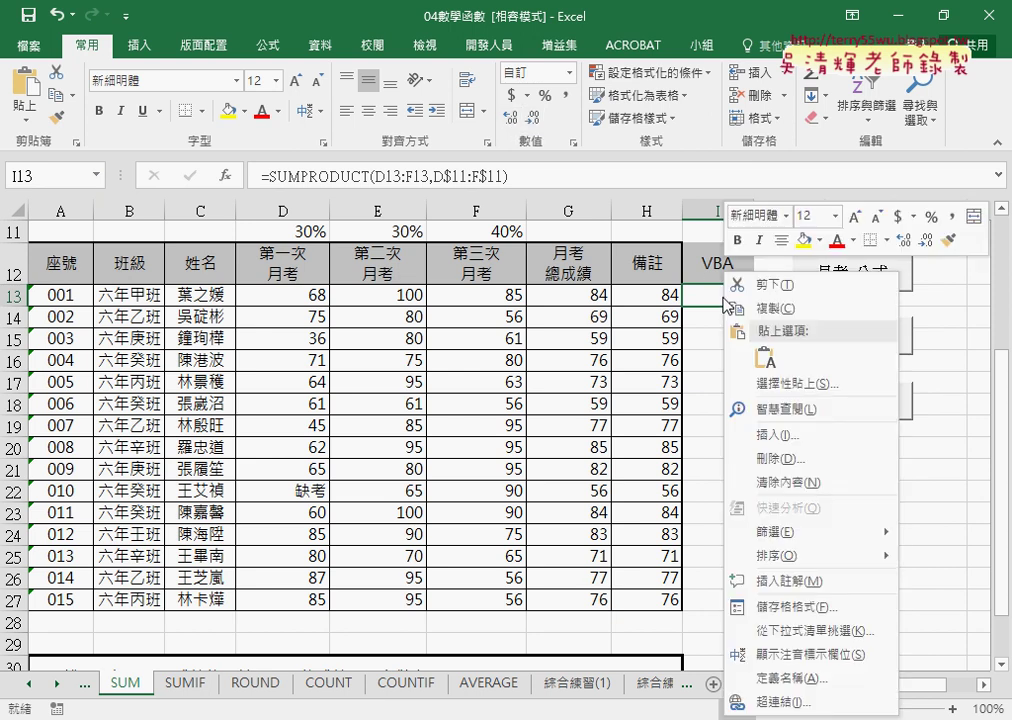
click(769, 612)
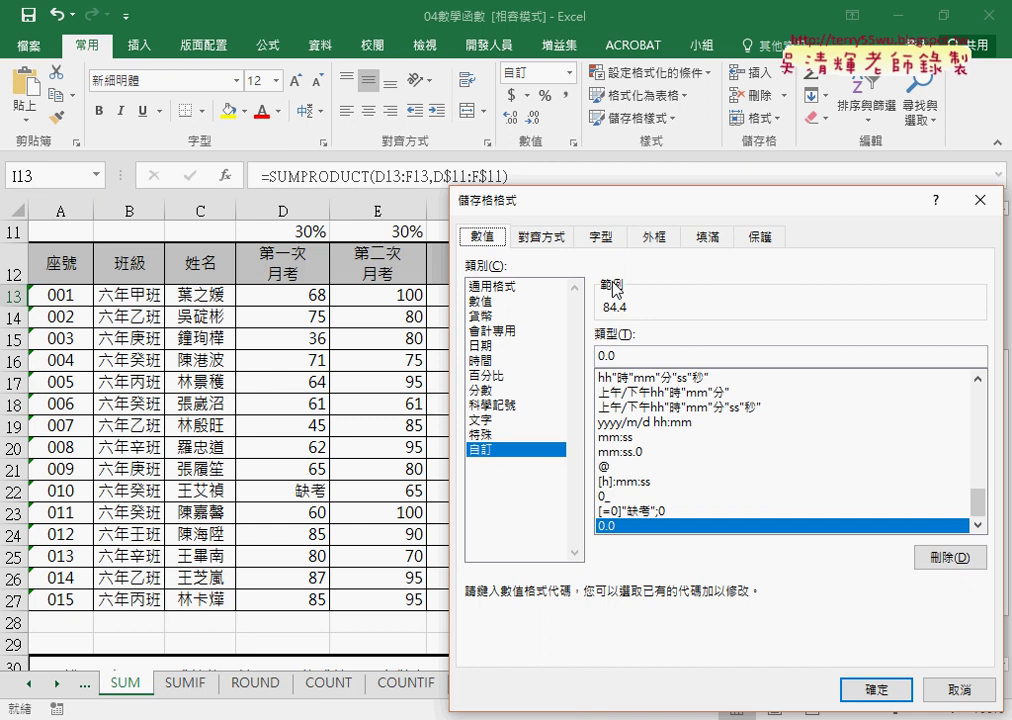
drag(654, 203, 510, 110)
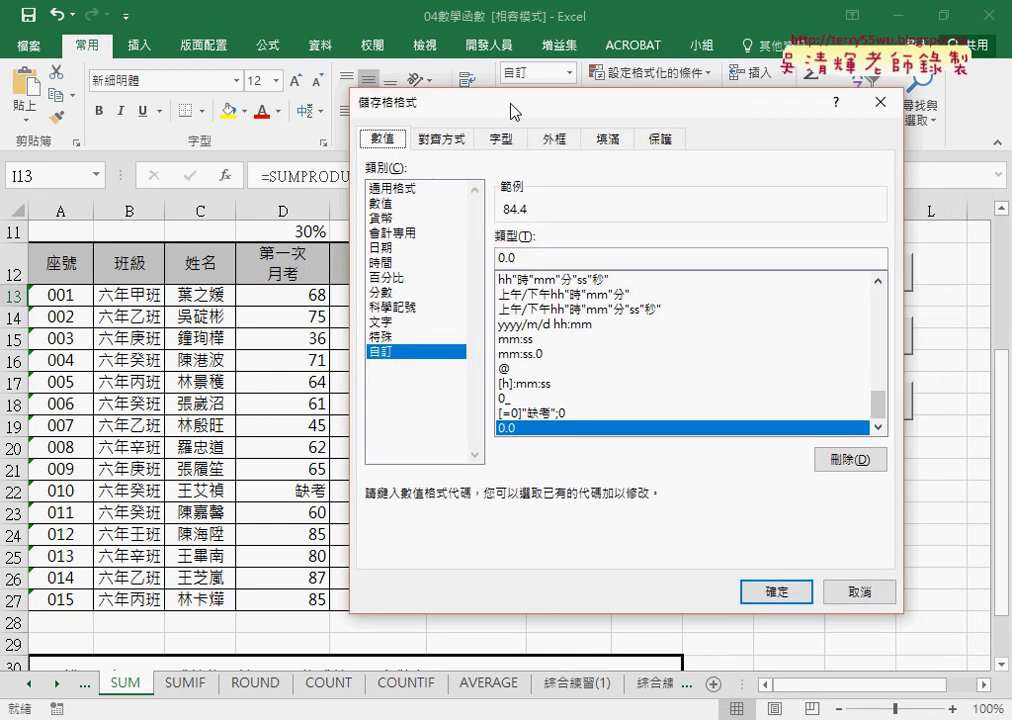
double_click(519, 259)
click(572, 261)
key(BackSpace)
key(BackSpace)
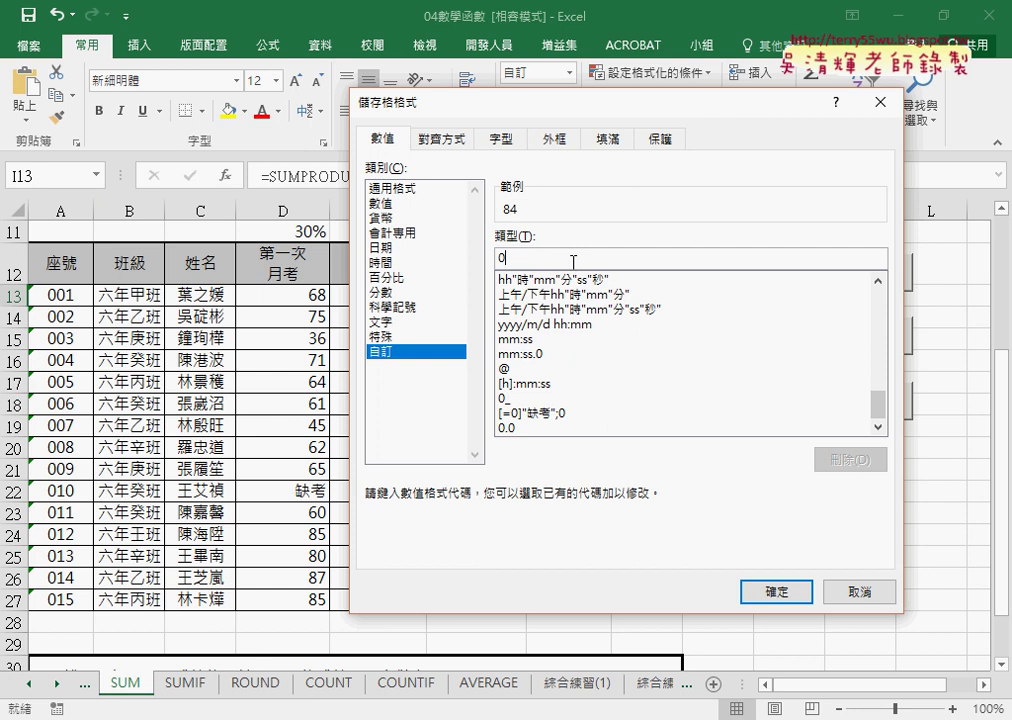
click(492, 260)
click(858, 592)
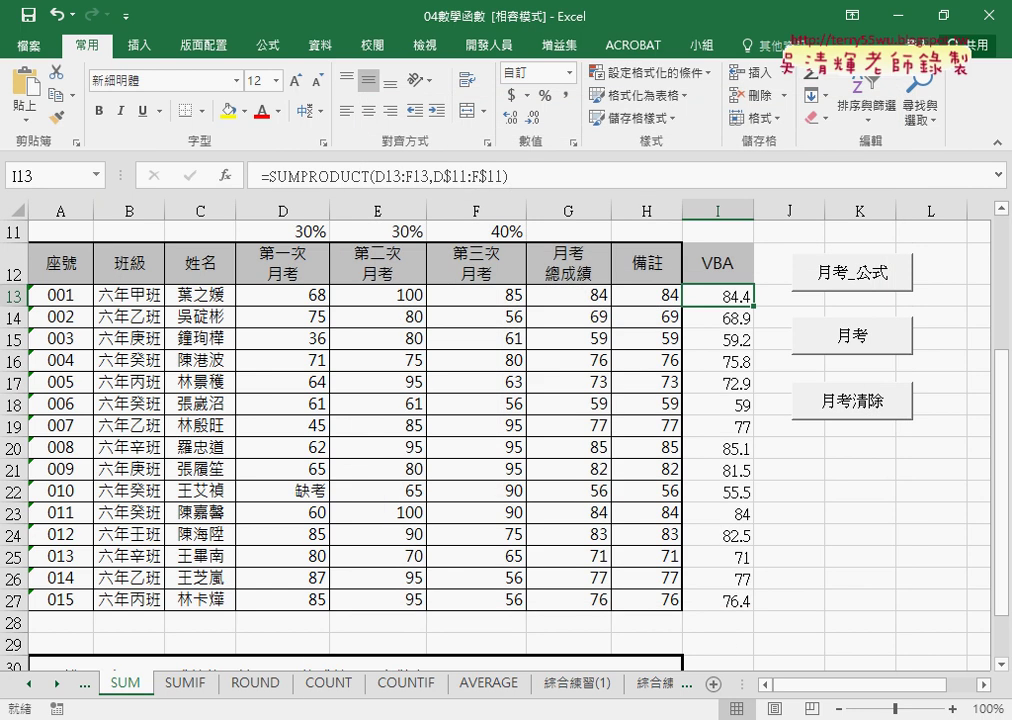
Step: Add an indented cells.NumberFormatLocal="0" line under the '3.格式化為沒有小數點 comment
click(600, 610)
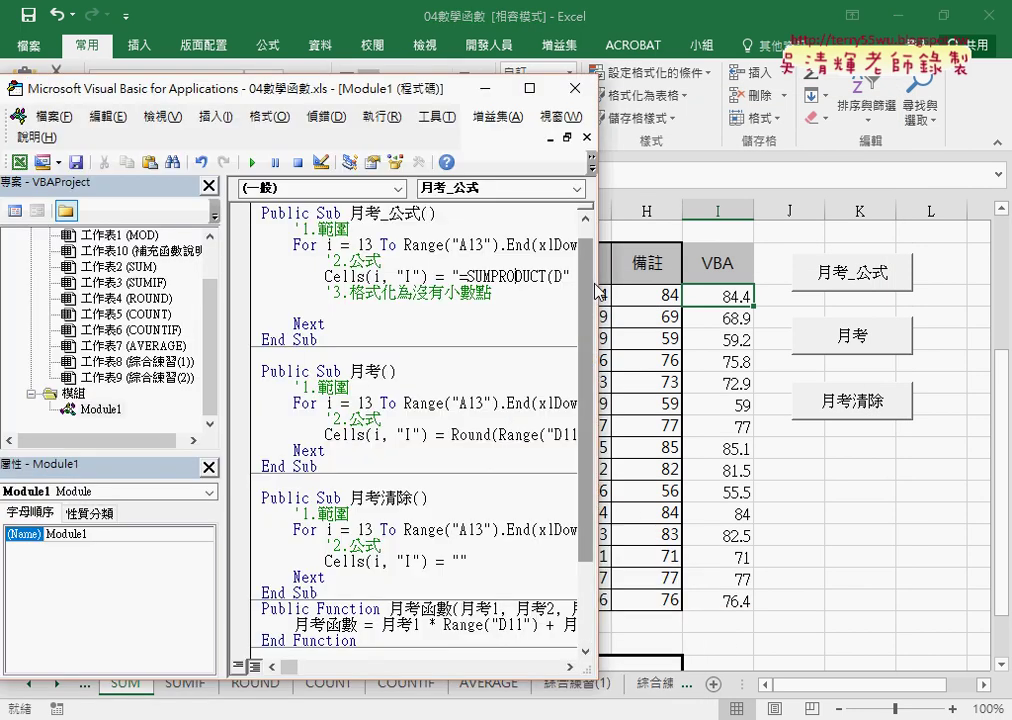
drag(597, 291, 836, 291)
click(435, 289)
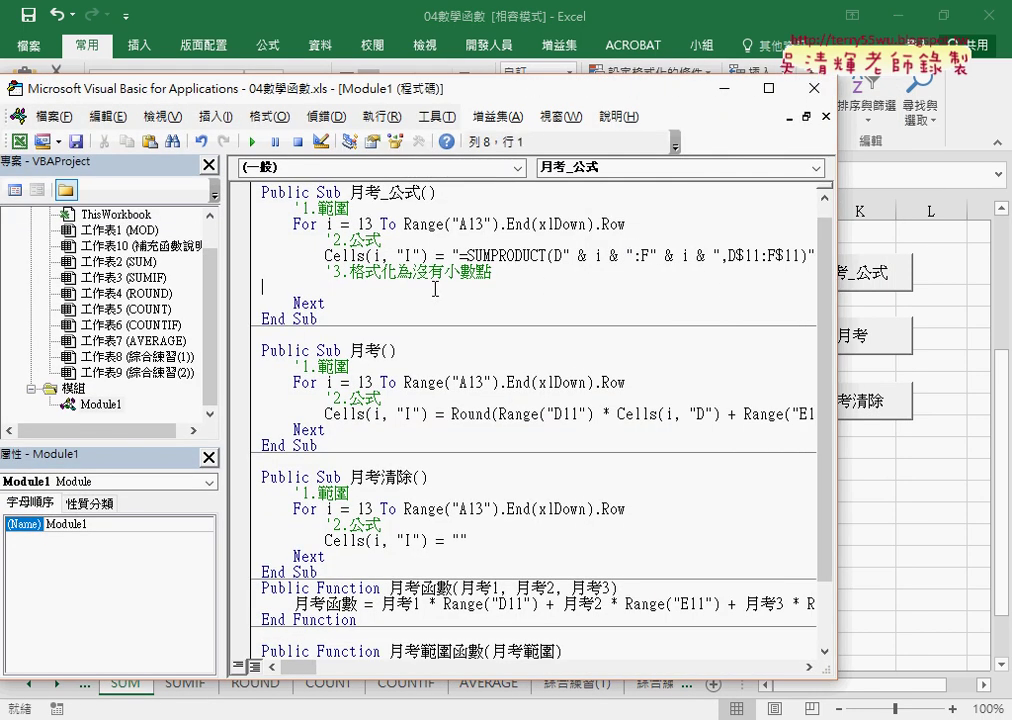
key(Tab)
key(Tab)
text(cel)
text(ls)
text(.)
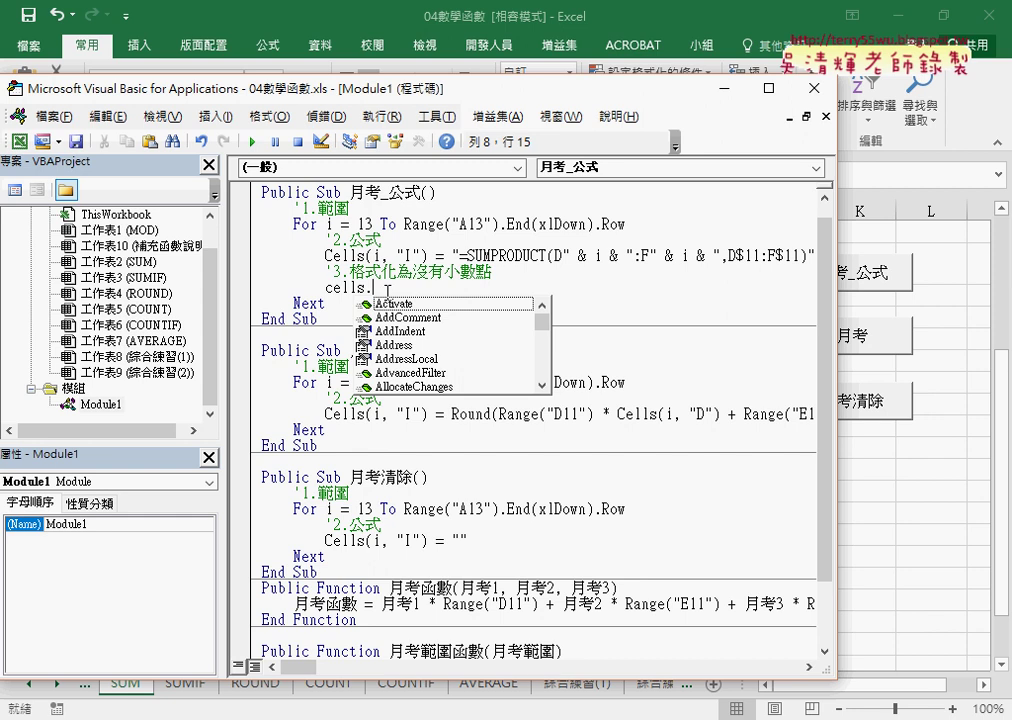
text(n)
key(Down)
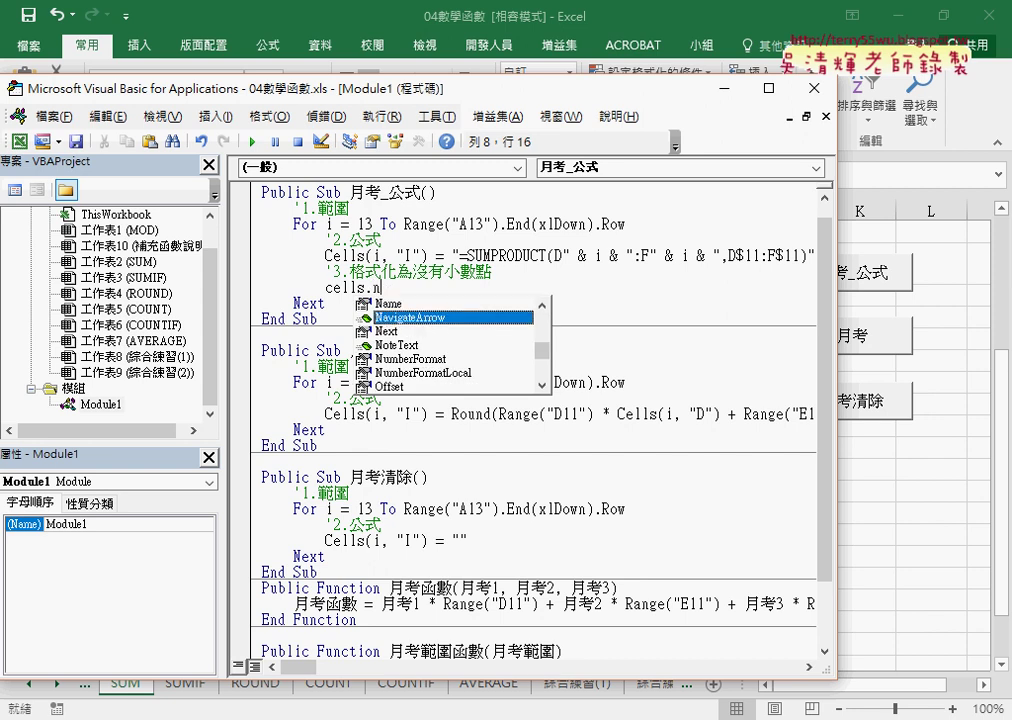
key(Down)
key(Down)
key(Down)
key(Down)
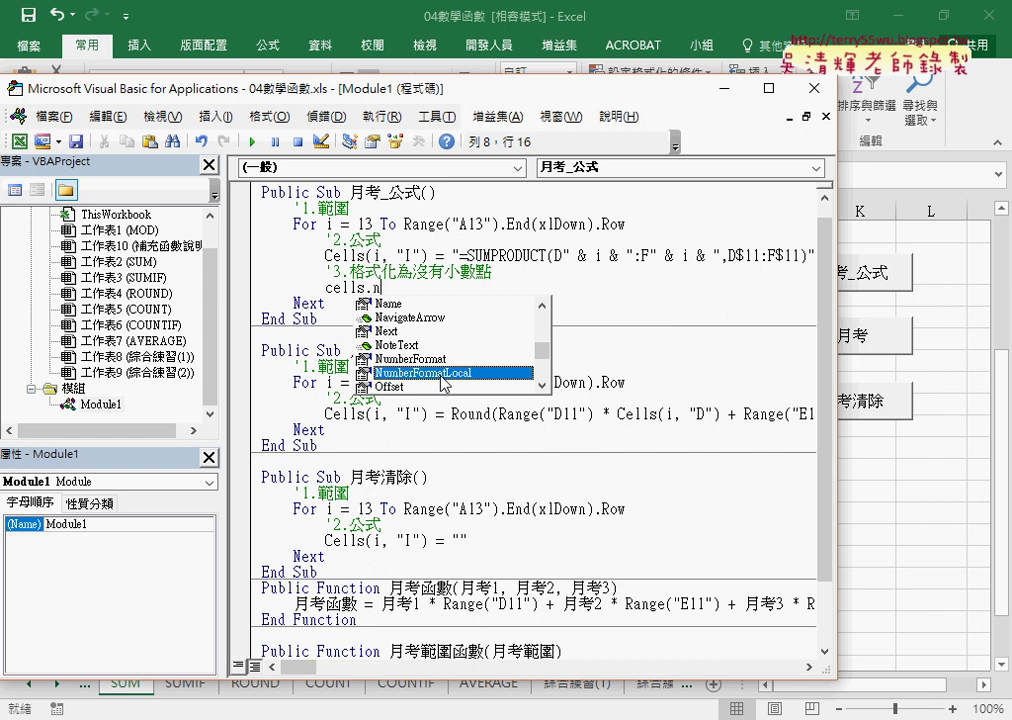
double_click(445, 383)
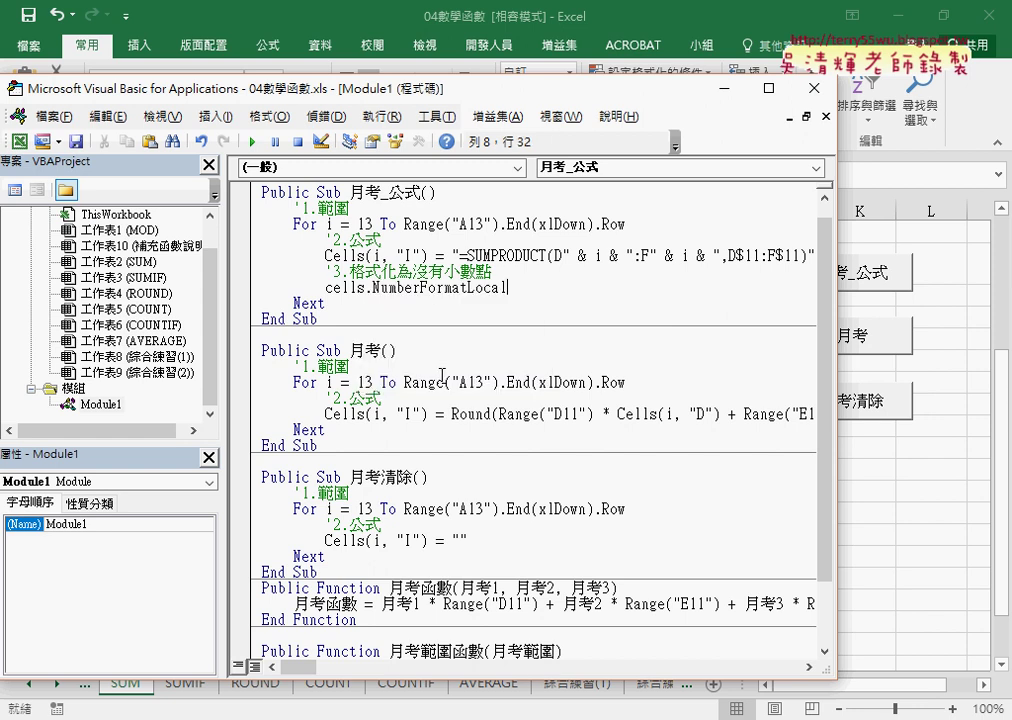
text(="")
key(Left)
text(0)
drag(366, 290, 326, 290)
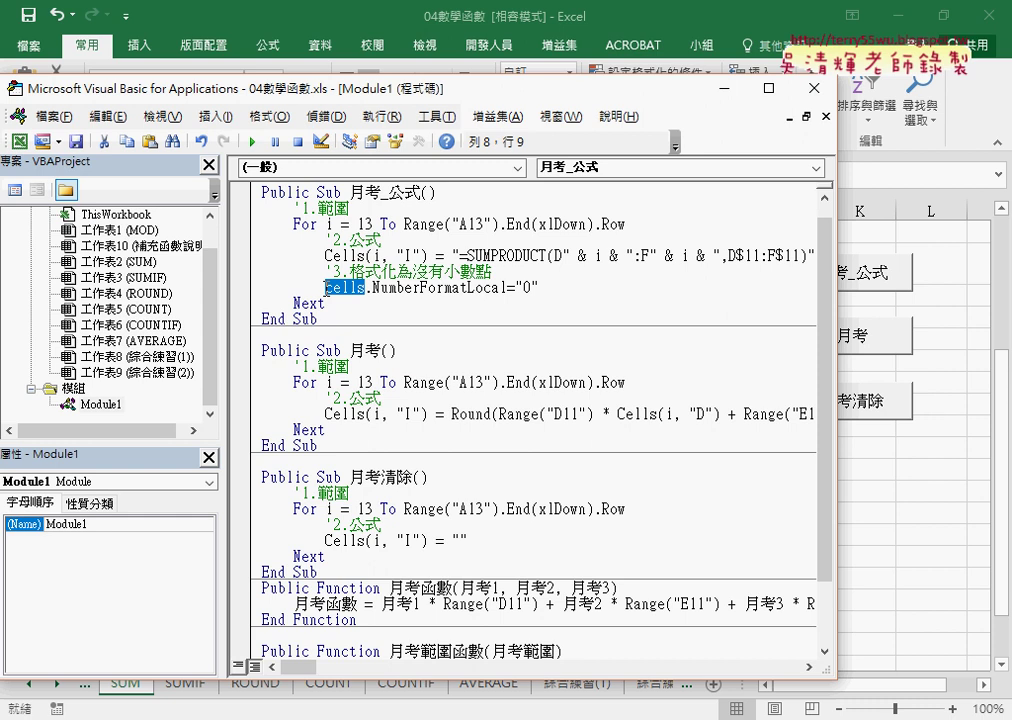
mouse_move(365, 256)
mouse_down()
mouse_move(428, 256)
mouse_move(365, 297)
mouse_up()
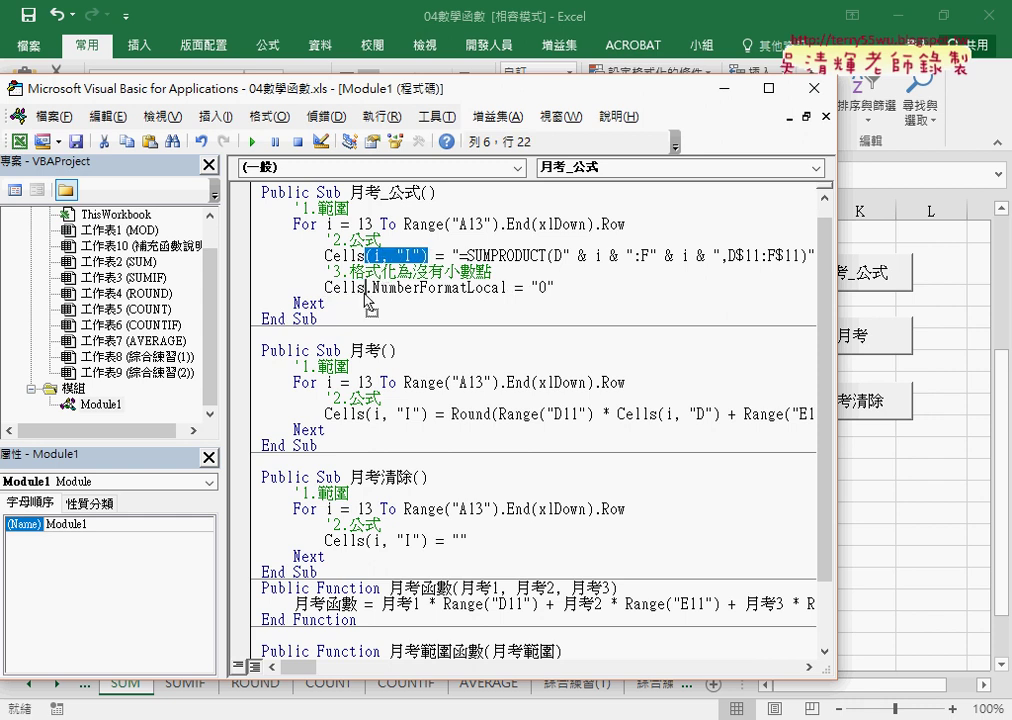
drag(365, 297, 367, 290)
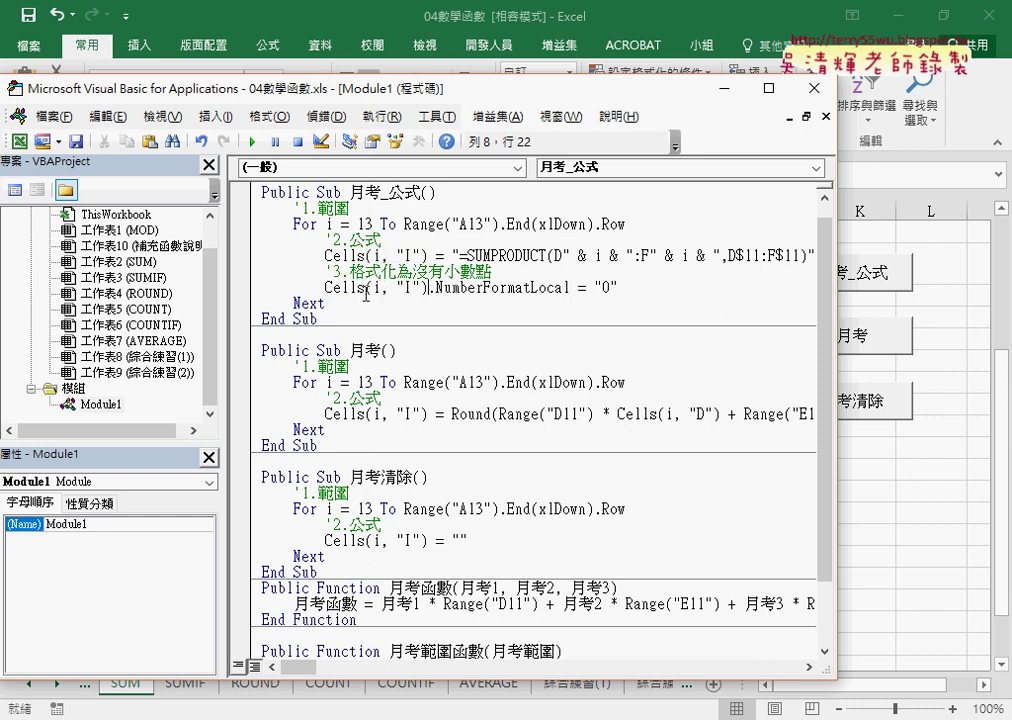
drag(429, 288, 366, 288)
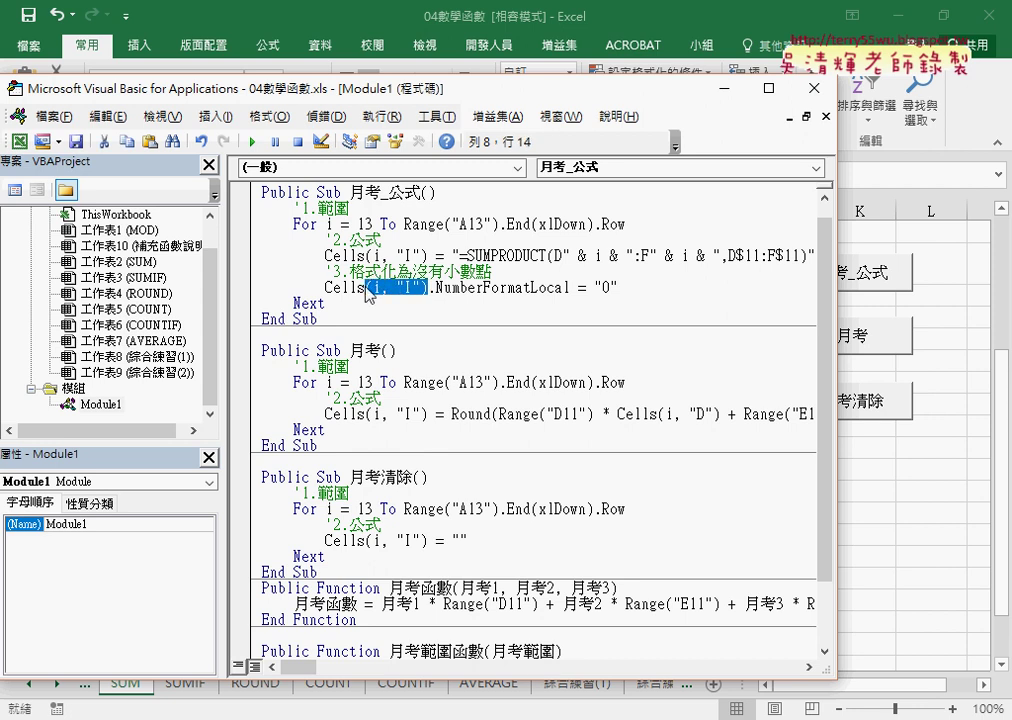
drag(428, 288, 630, 288)
text(.)
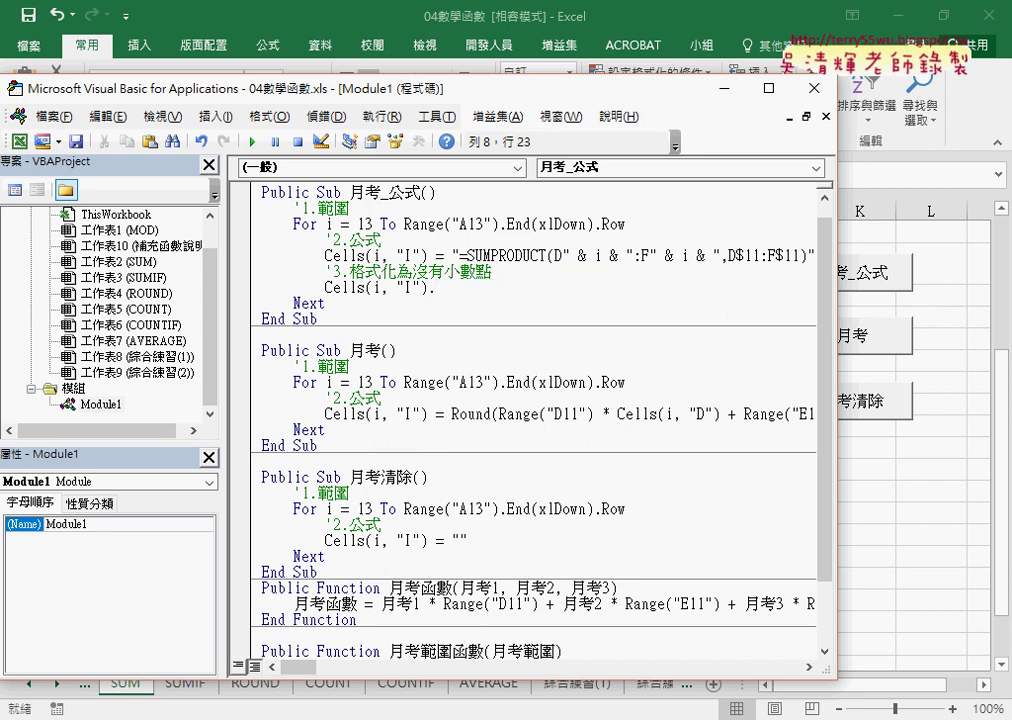
key(ctrl+z)
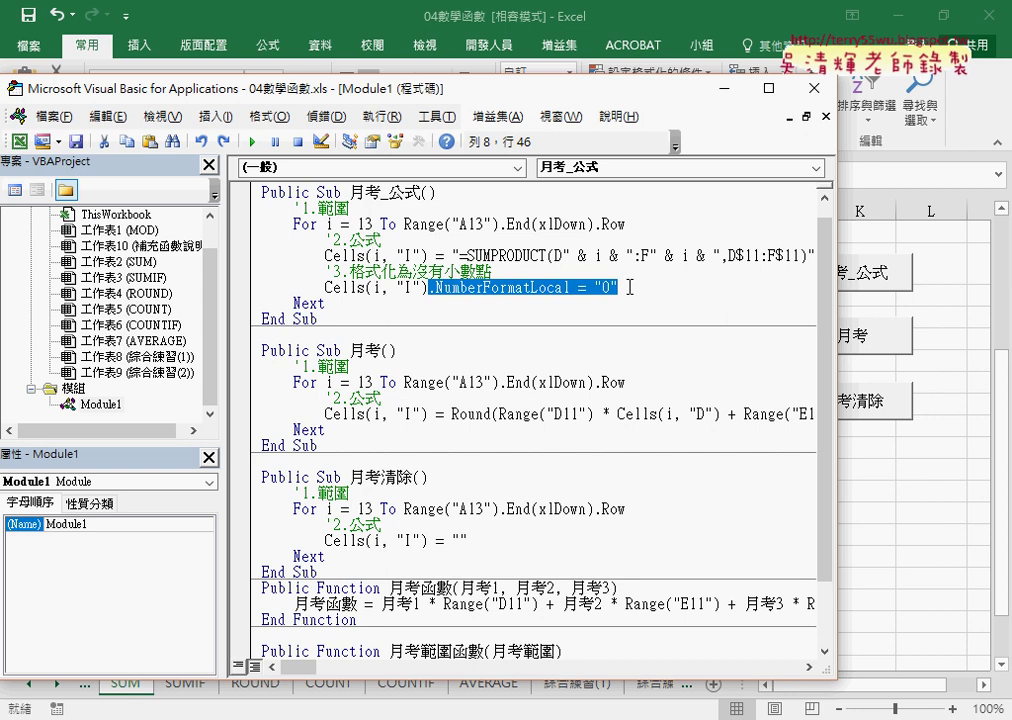
click(443, 256)
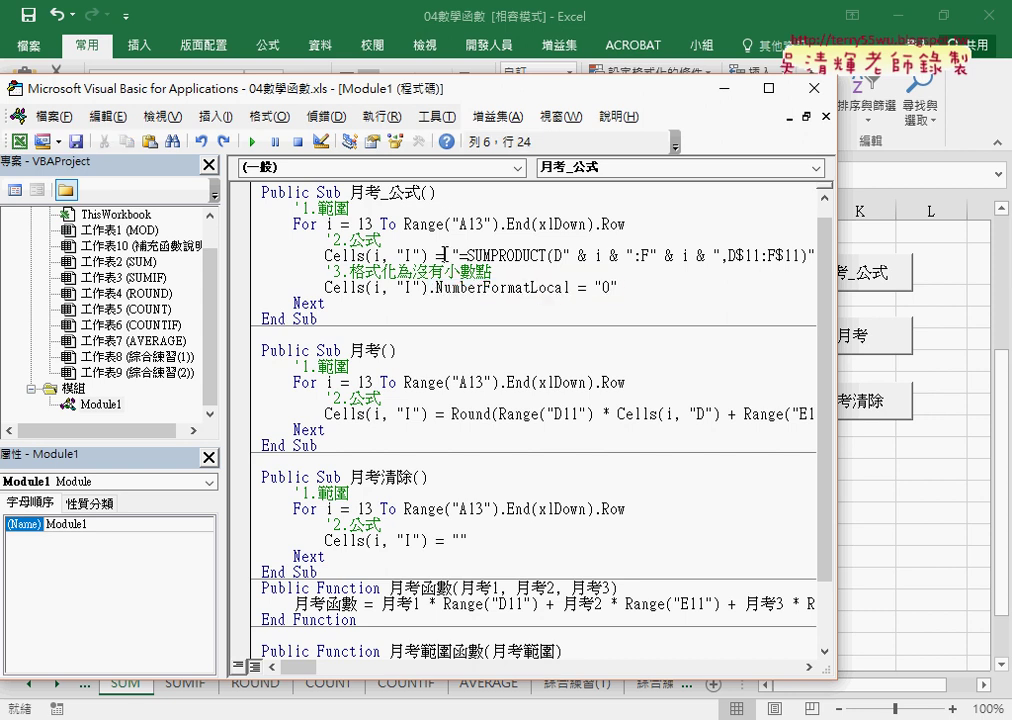
key(Left)
key(Left)
click(432, 287)
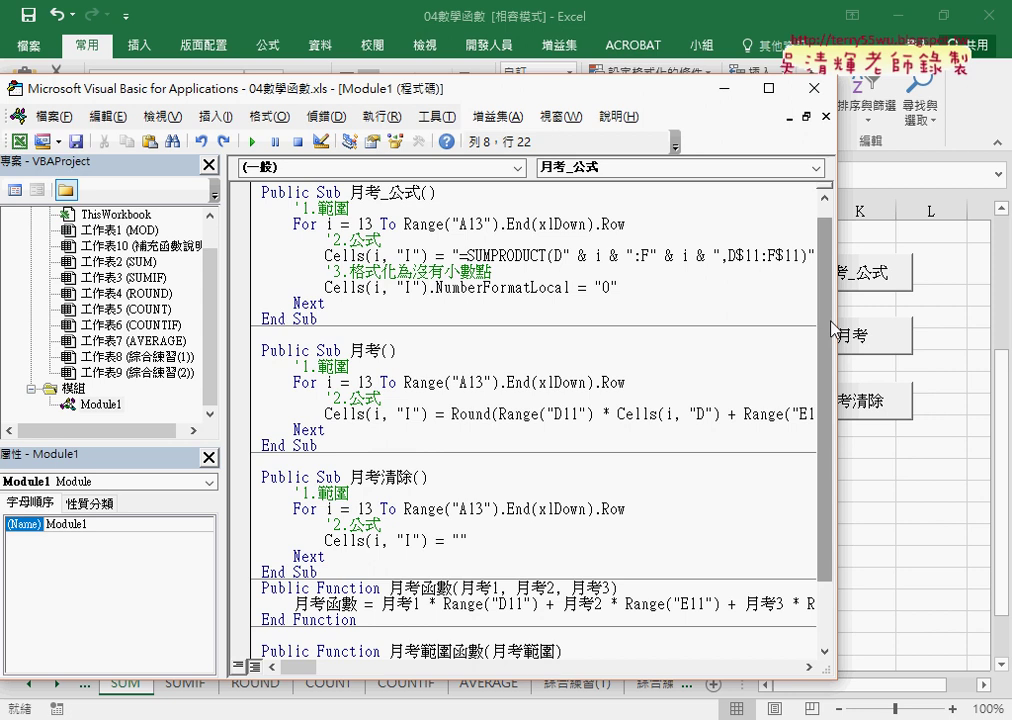
click(341, 524)
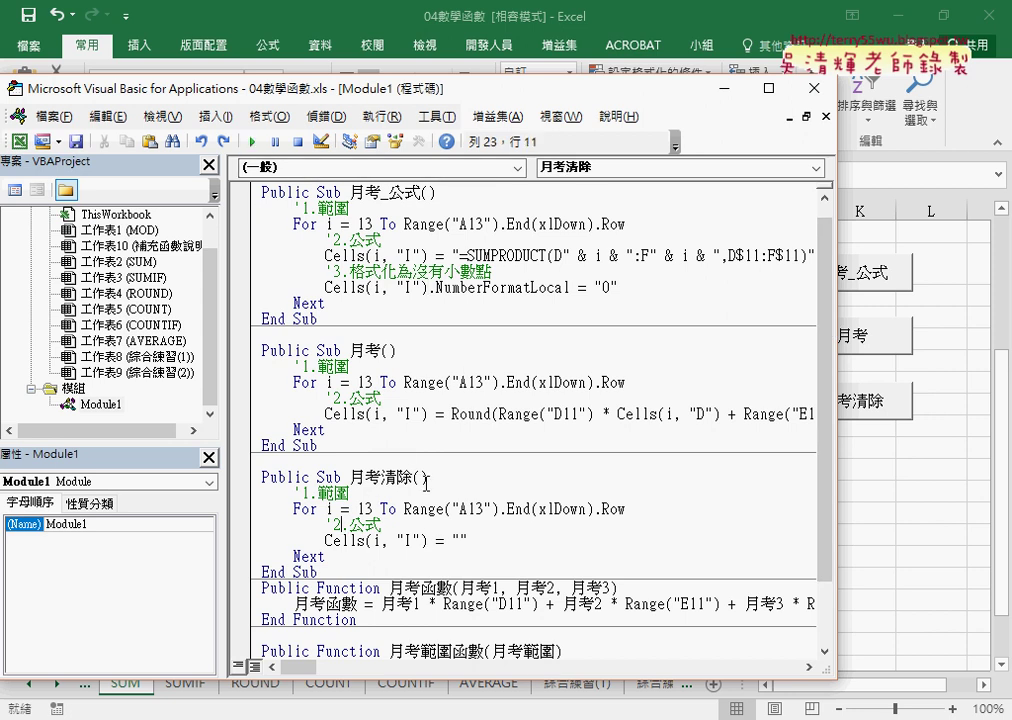
Step: Inspect the 月考清除 macro's empty-string line, then place the cursor in 月考_公式
drag(429, 477, 336, 477)
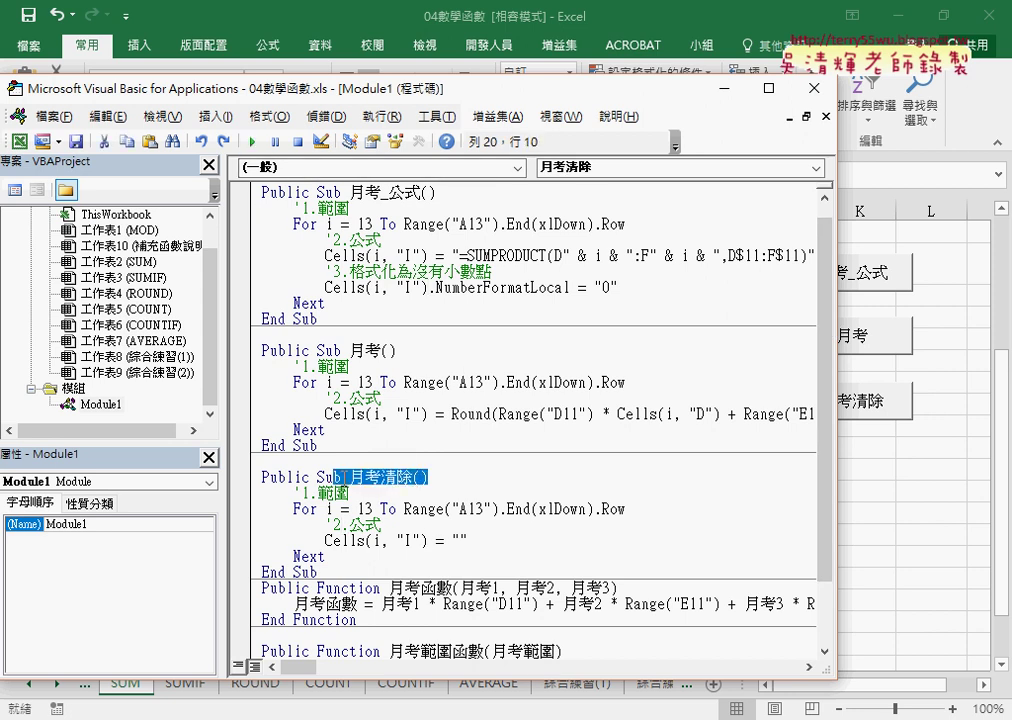
double_click(456, 540)
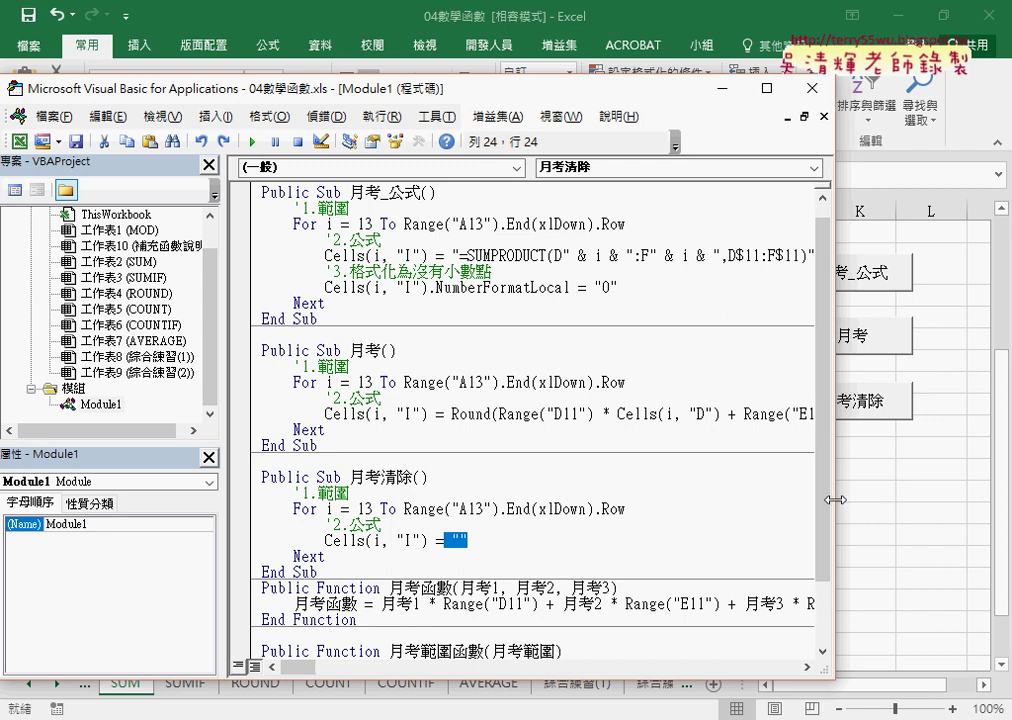
drag(834, 498, 677, 498)
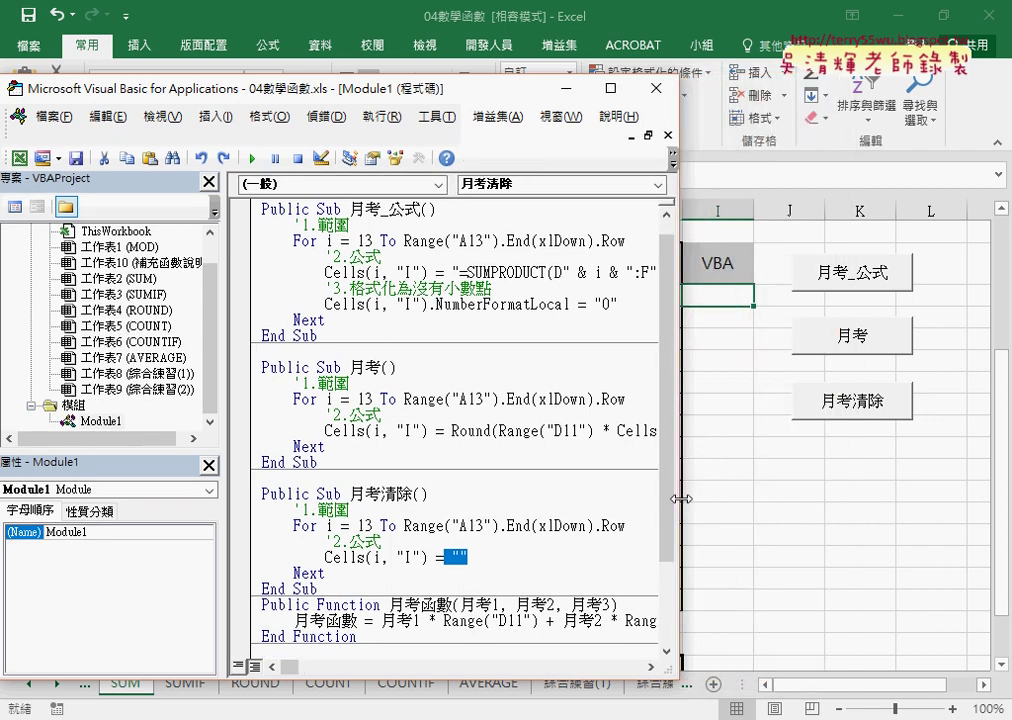
click(378, 272)
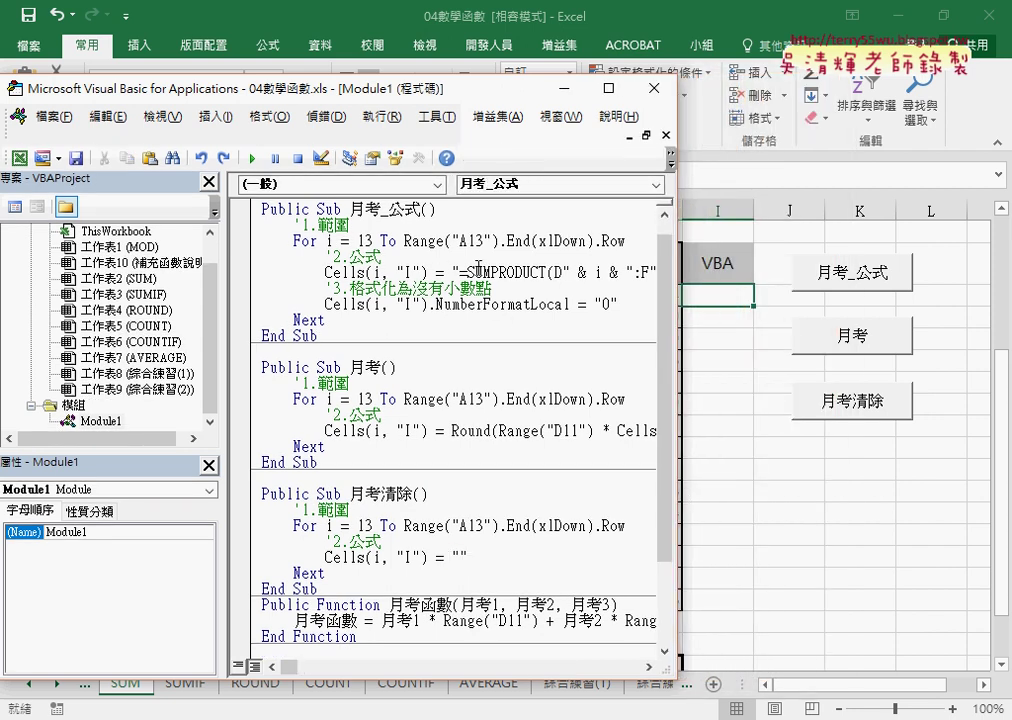
Step: Step through three loop iterations with F8, writing 84, 69 and 59.2 into column I
key(F8)
key(F8)
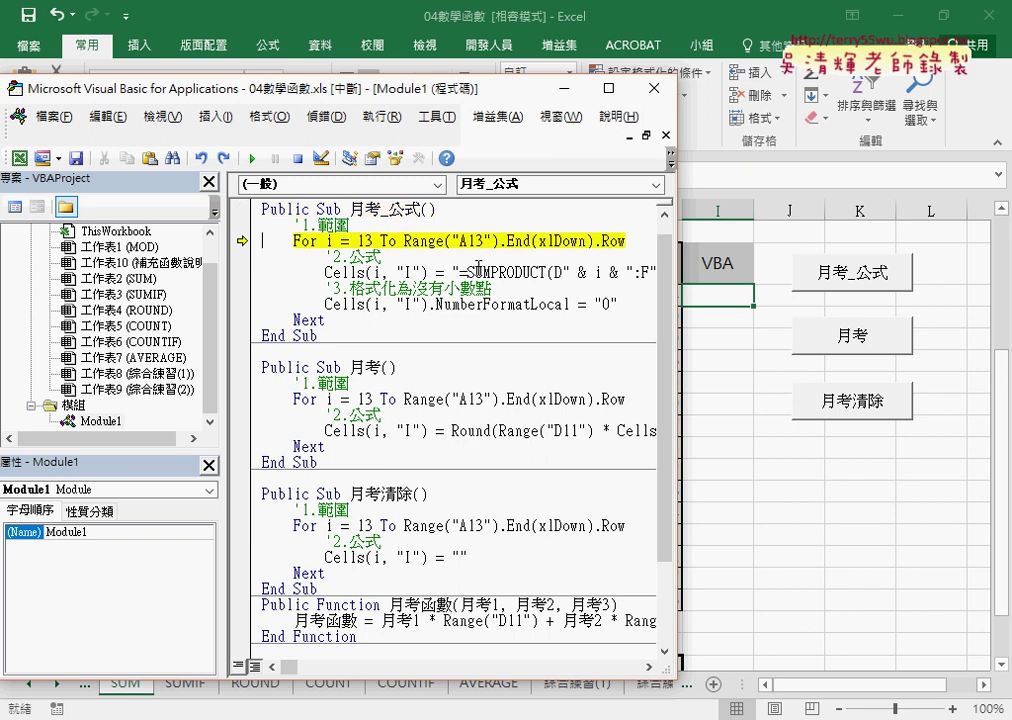
key(F8)
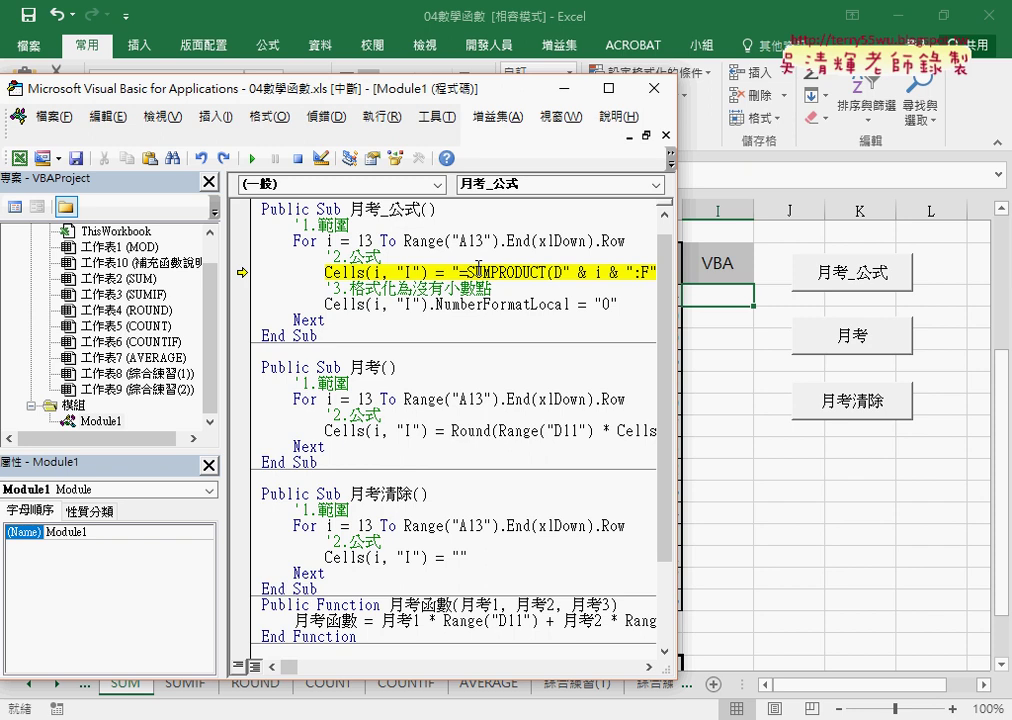
key(F8)
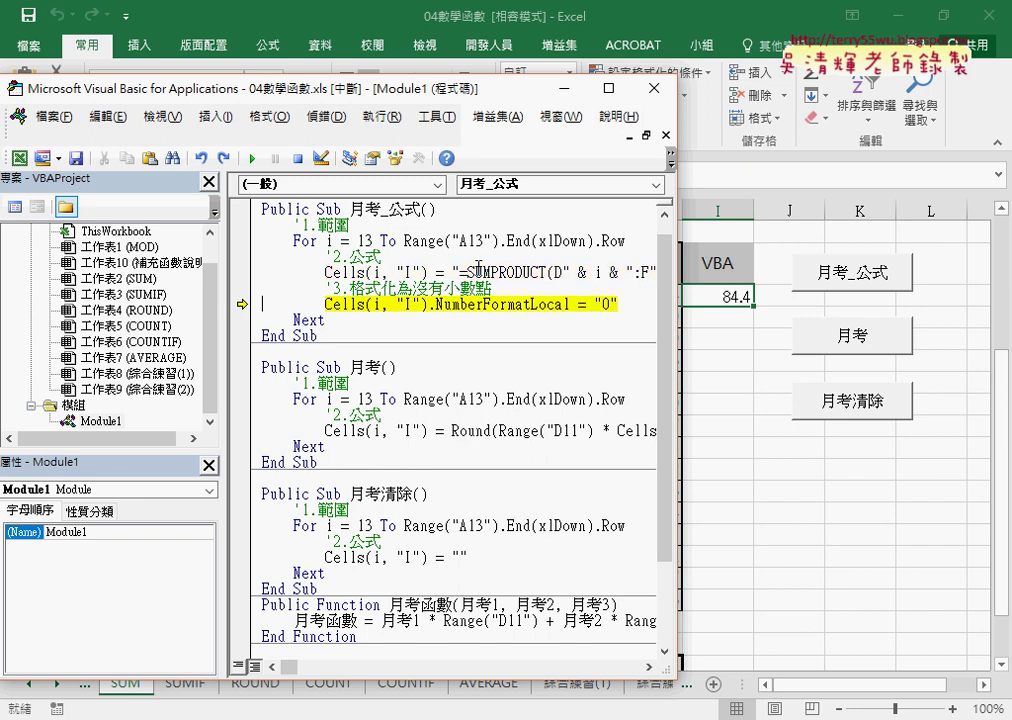
key(F8)
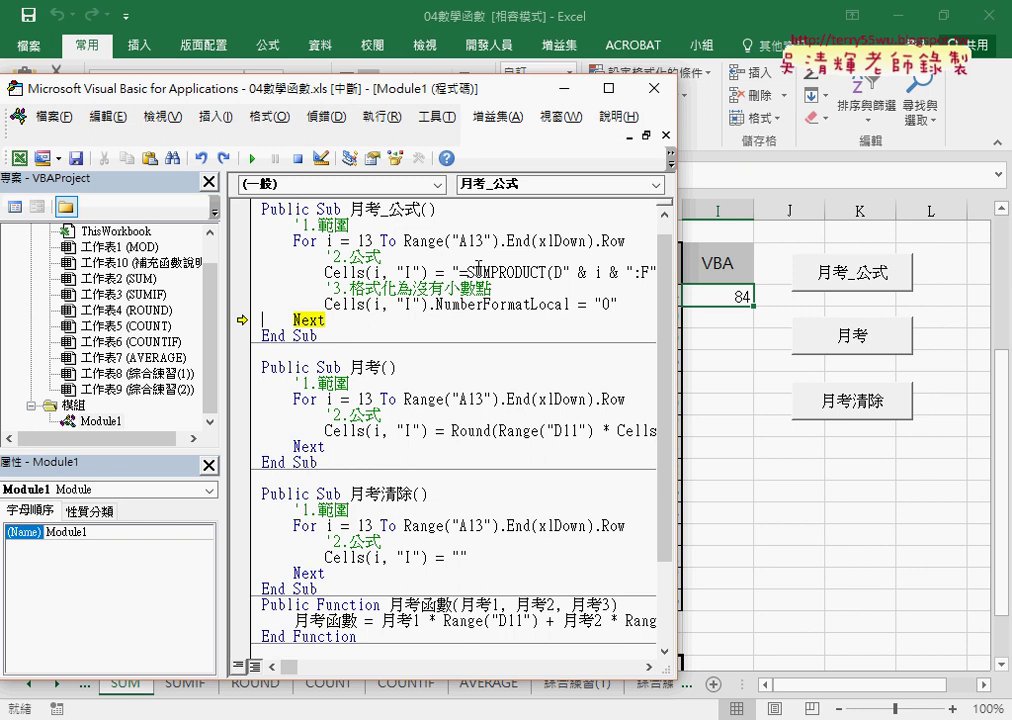
key(F8)
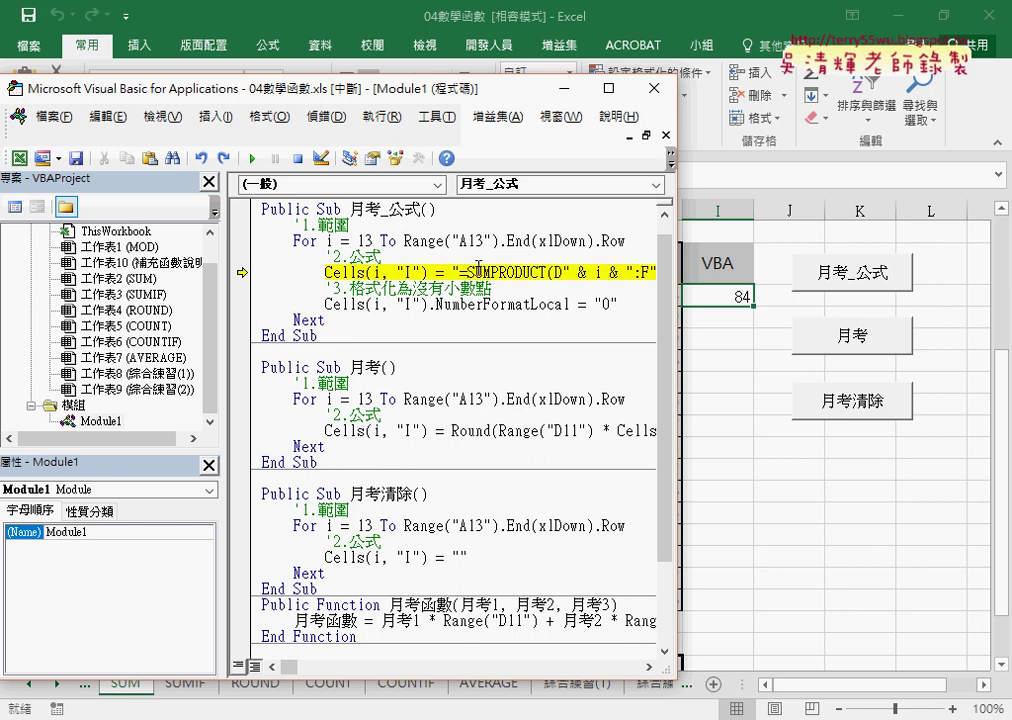
key(F8)
key(F8)
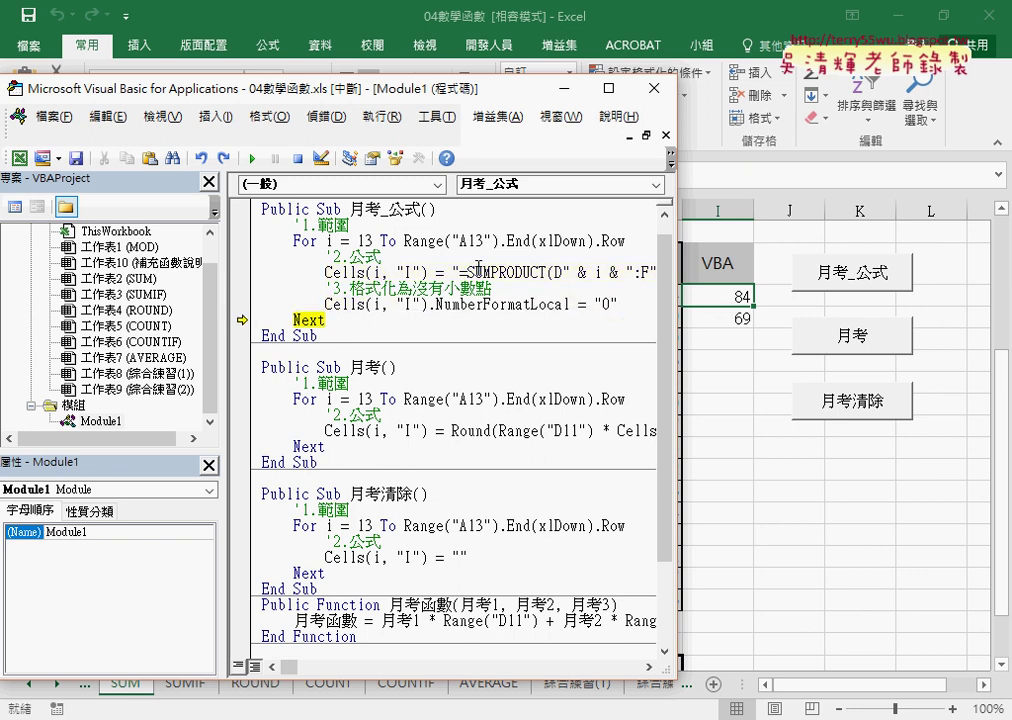
key(F8)
key(F8)
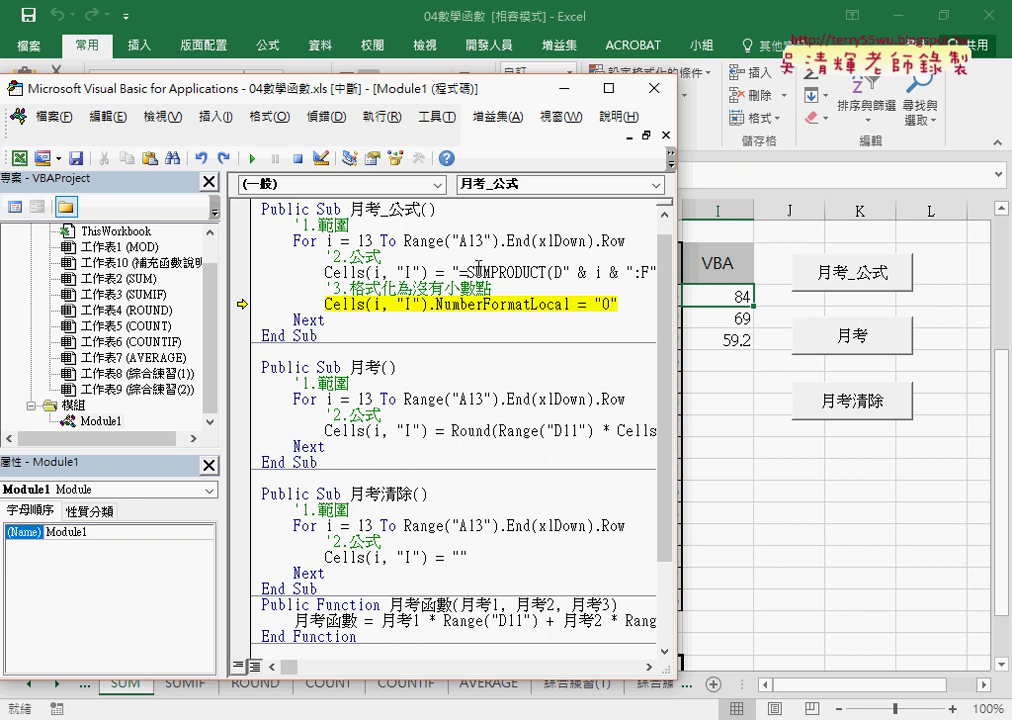
key(F8)
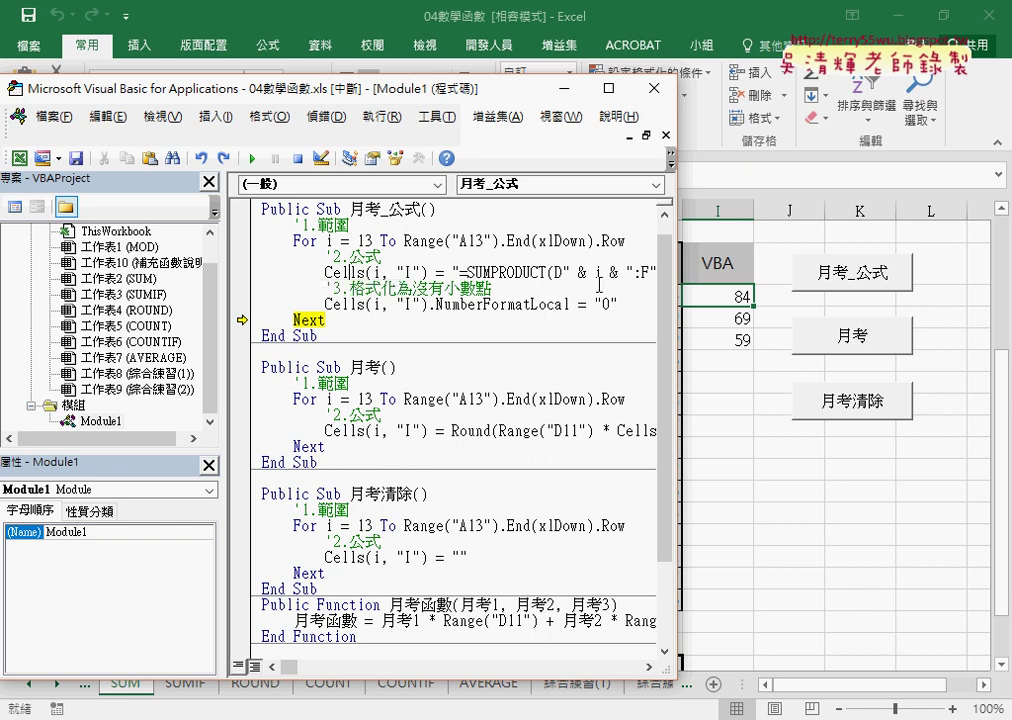
Step: With the format line above the formula, step through row four (showing 76), then finish the macro
mouse_move(618, 304)
mouse_down()
mouse_move(283, 313)
mouse_move(562, 273)
mouse_up()
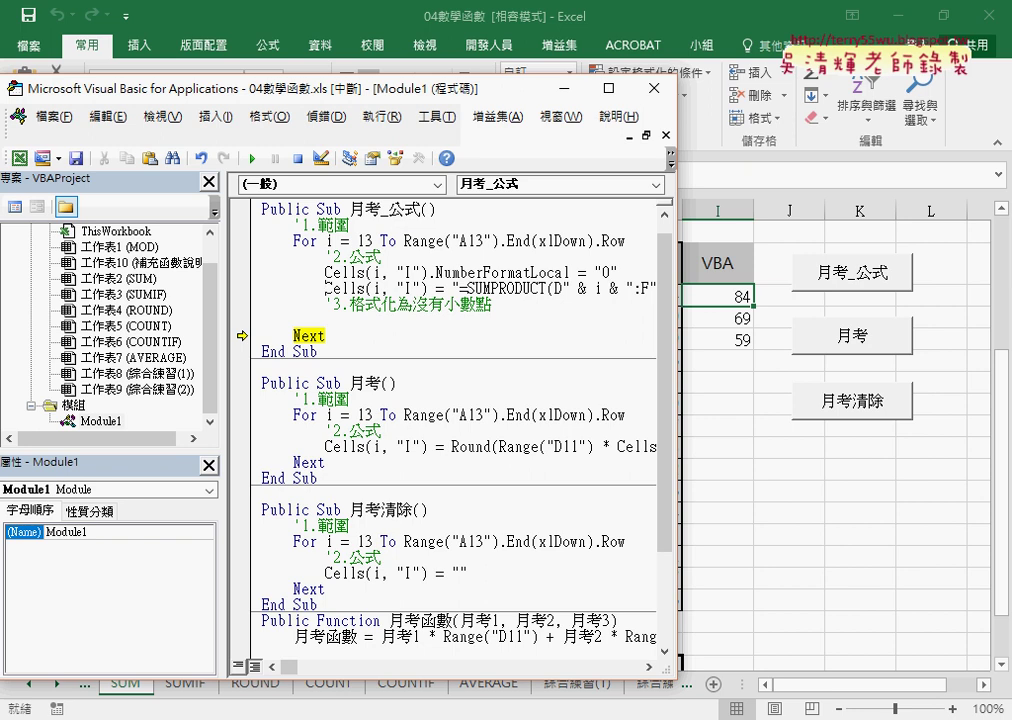
key(F8)
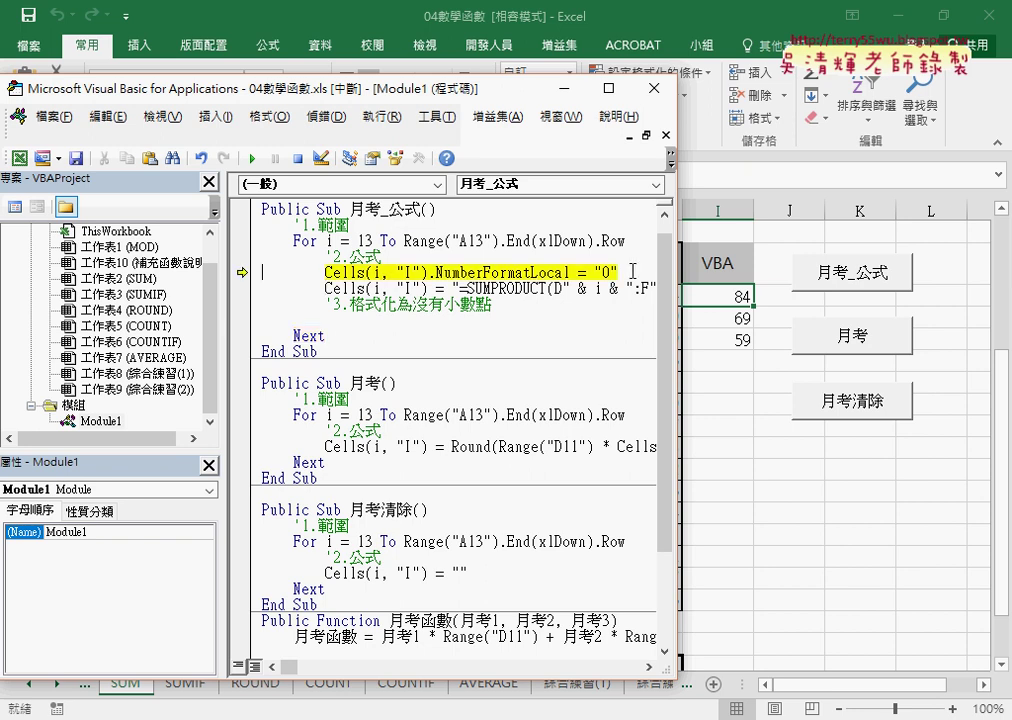
key(F8)
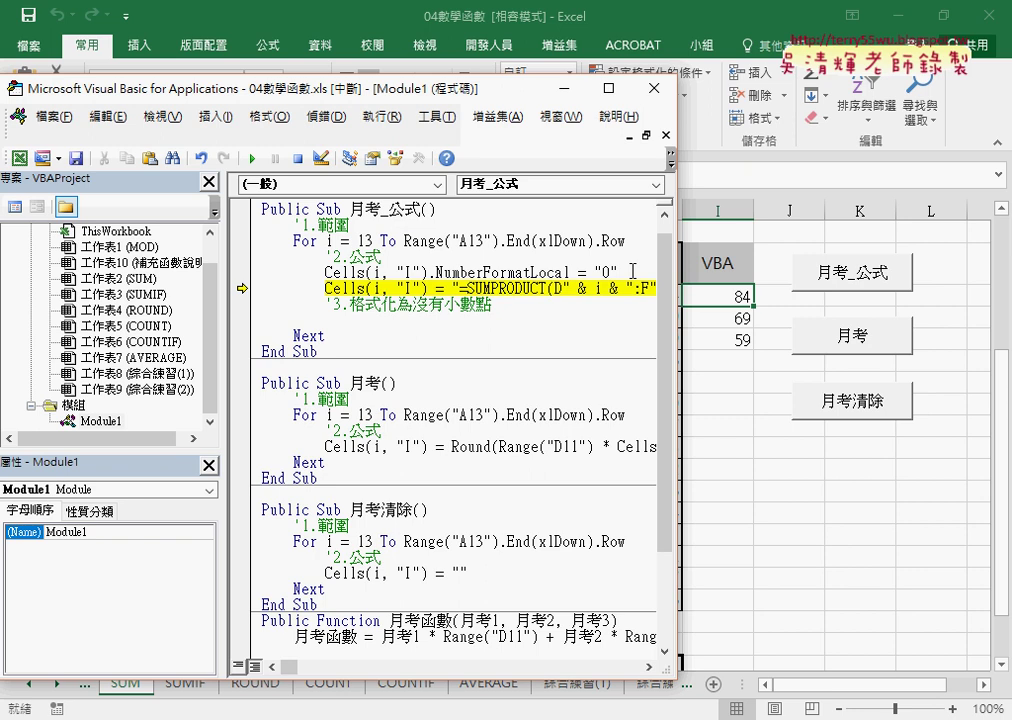
key(F8)
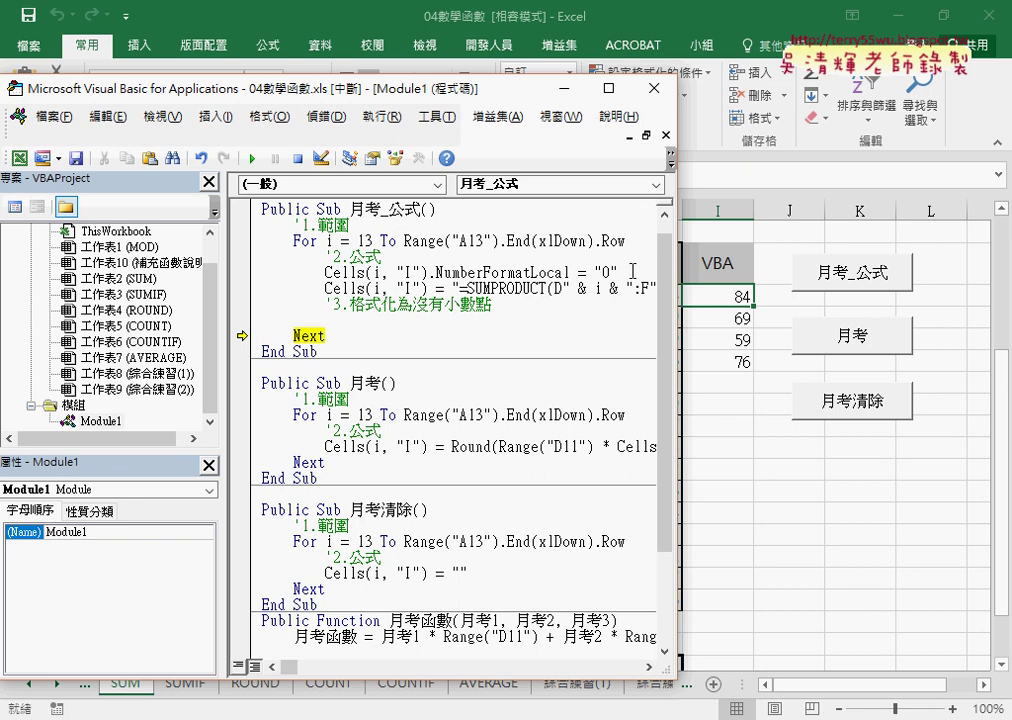
key(F5)
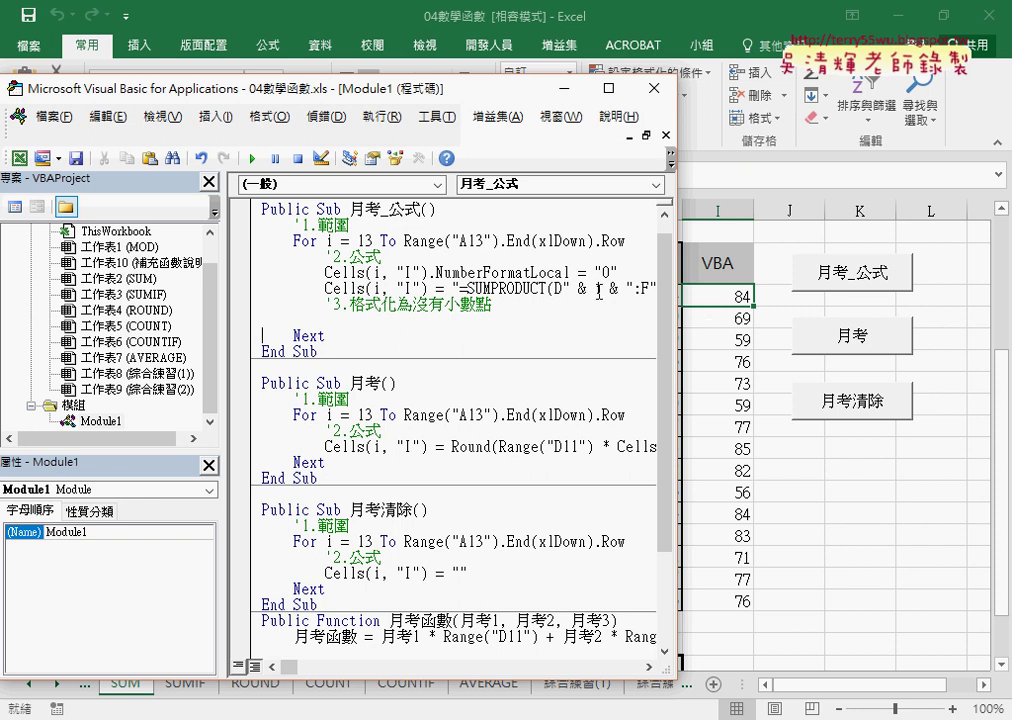
Step: Delete the blank line before Next and widen the code window again
click(459, 288)
click(522, 305)
key(Delete)
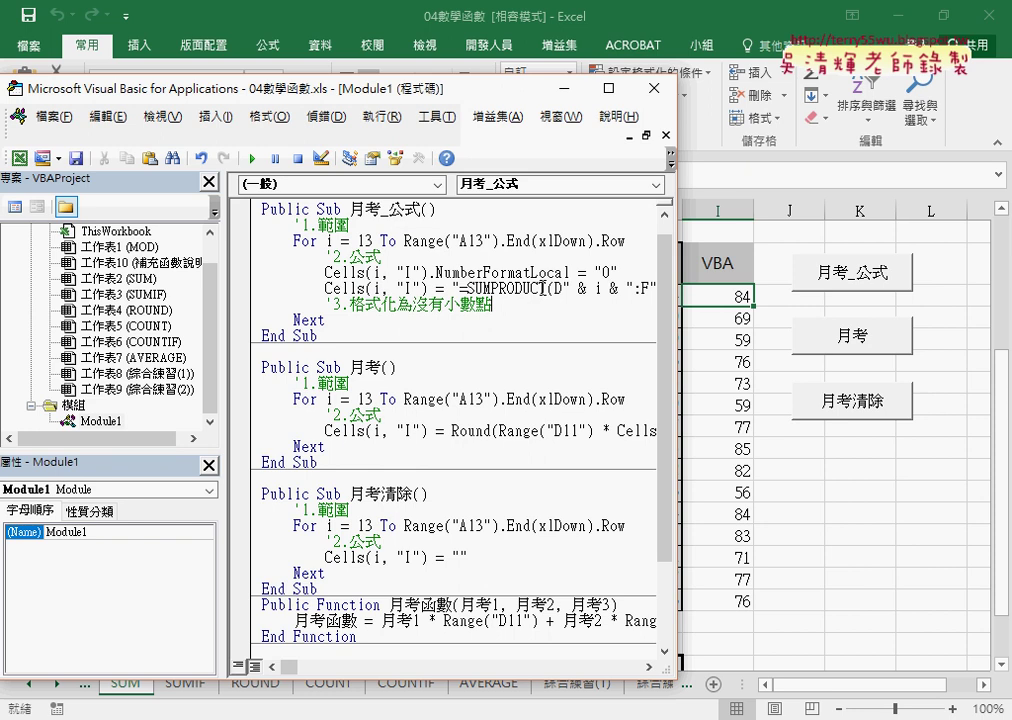
drag(676, 300, 830, 300)
Step: Move the NumberFormatLocal = "0" line back below the formula, under the no-decimals comment
drag(618, 255, 258, 256)
key(ctrl+c)
click(326, 256)
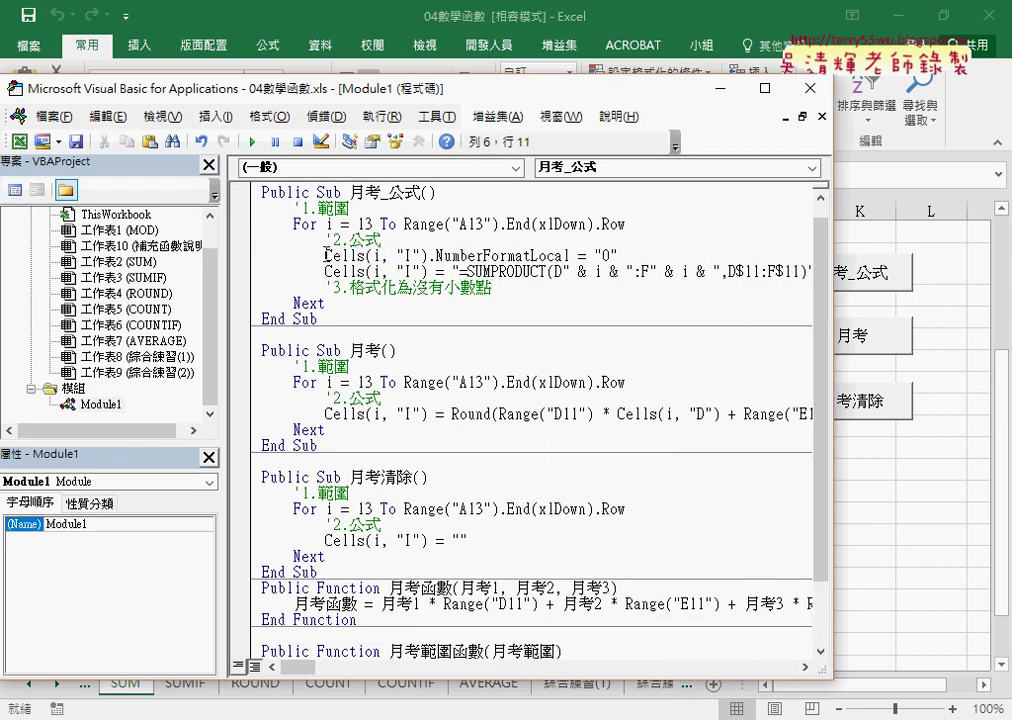
key(Down)
key(Down)
key(End)
key(Return)
key(ctrl+v)
key(Up)
key(Up)
key(Up)
key(Home)
key(shift+Down)
key(ctrl+x)
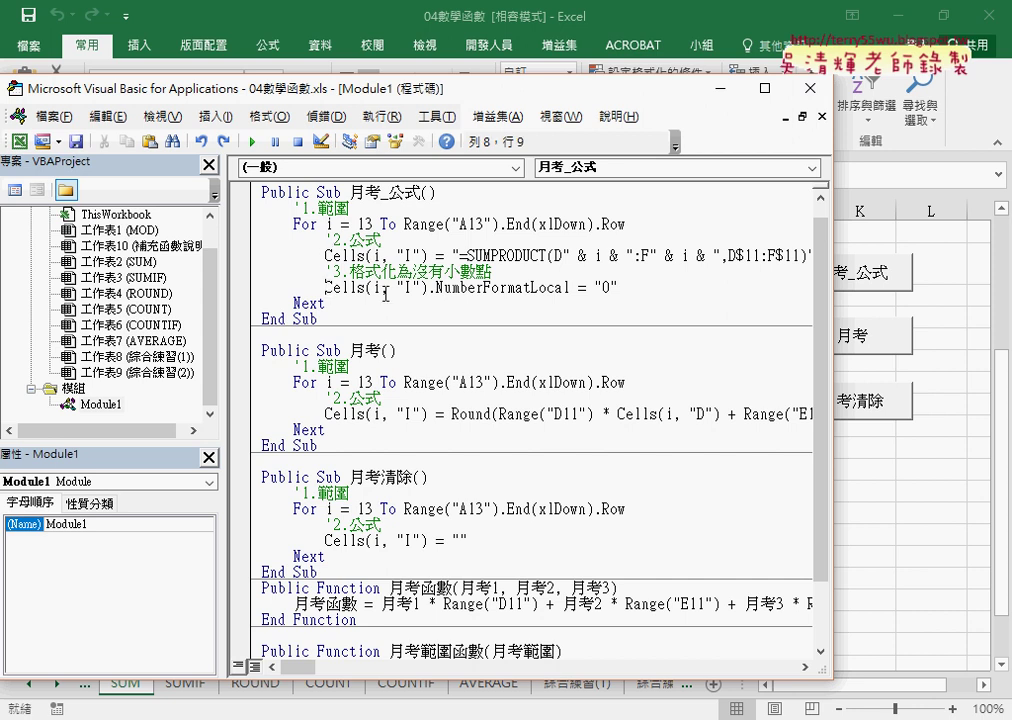
Step: Comment out the per-row NumberFormatLocal line and start a new line after Next
click(326, 288)
text(')
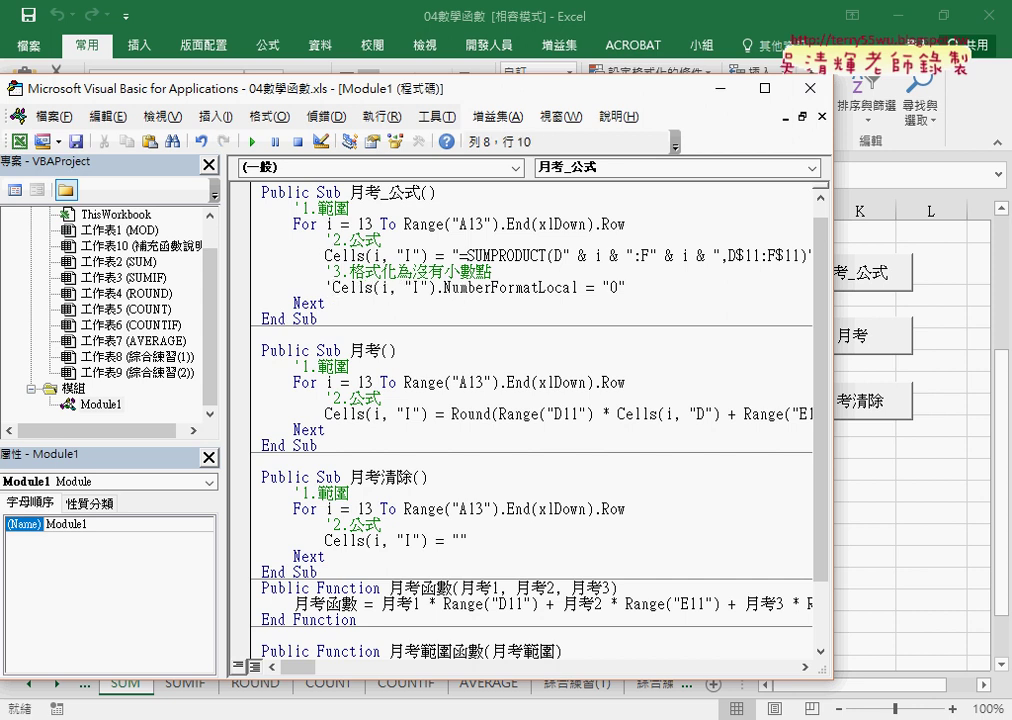
key(End)
key(Down)
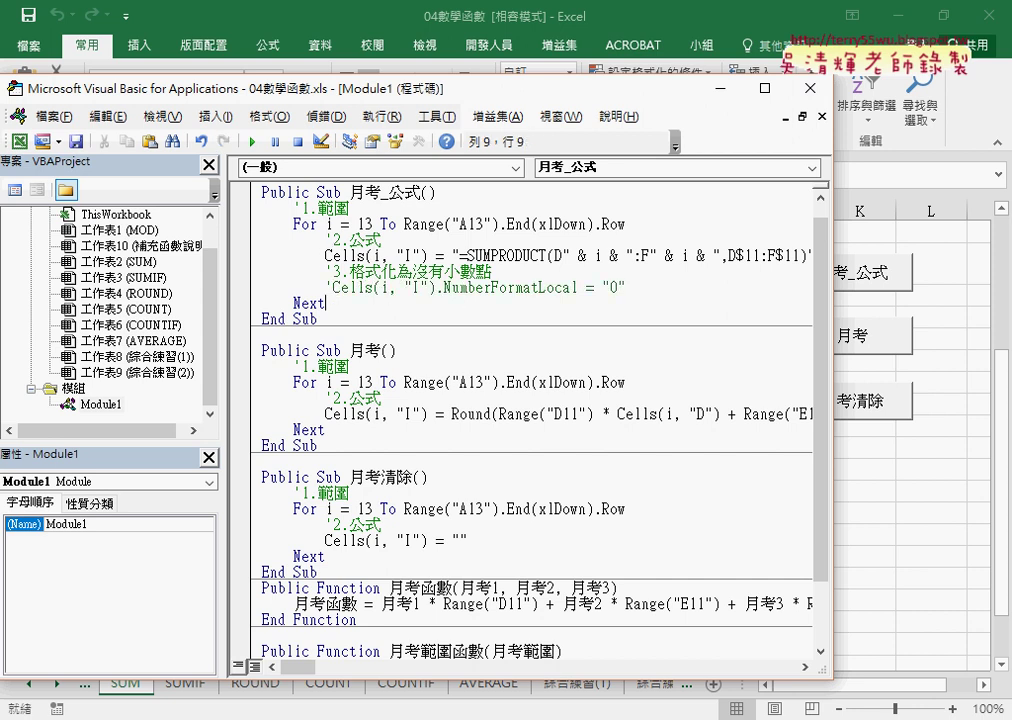
key(Return)
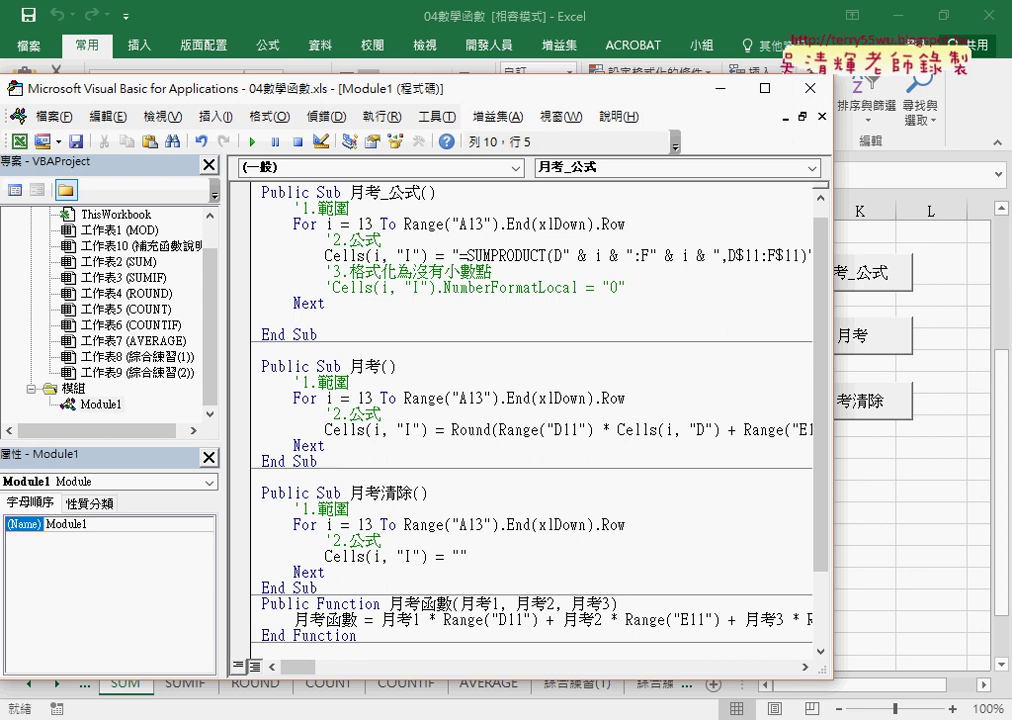
Step: Begin the post-loop line as range("I13:I" & and dismiss the compile error
text(r)
text(ange)
text(()
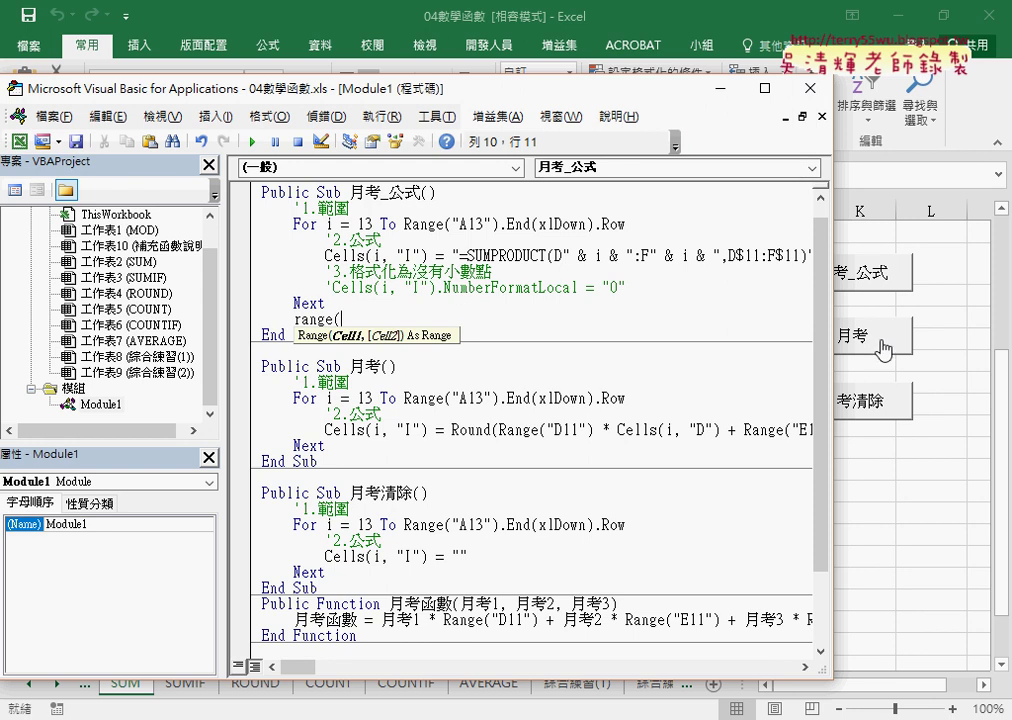
drag(829, 343, 697, 343)
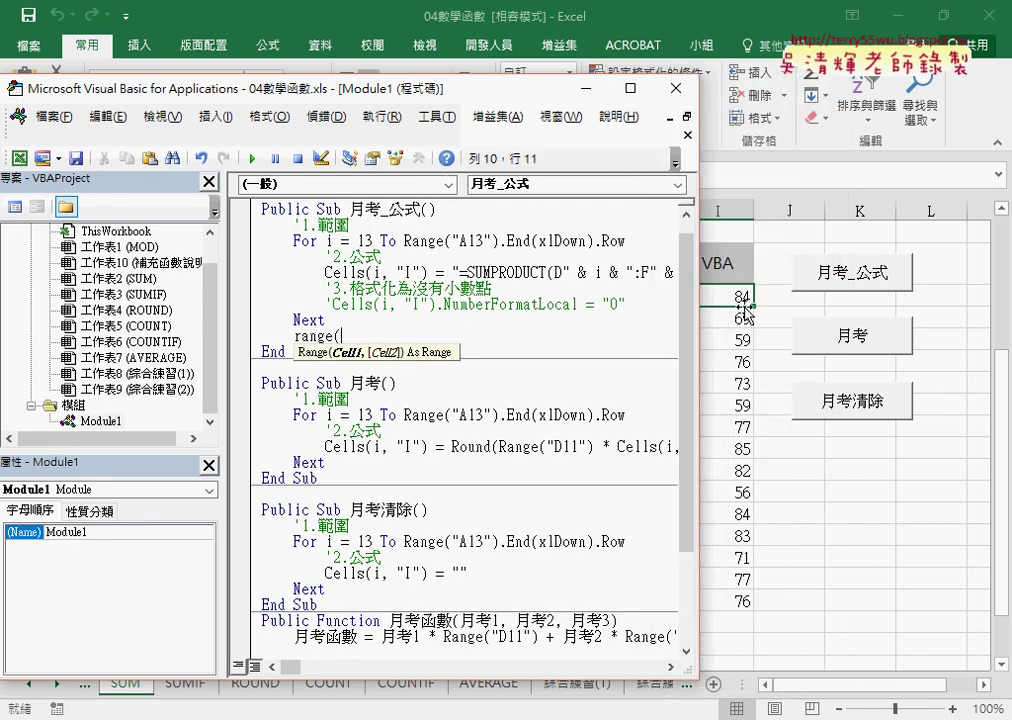
text("I)
text(2)
text(:)
text(I)
text(")
key(Left)
key(Left)
key(Left)
key(BackSpace)
text(13)
key(End)
text(&)
click(332, 266)
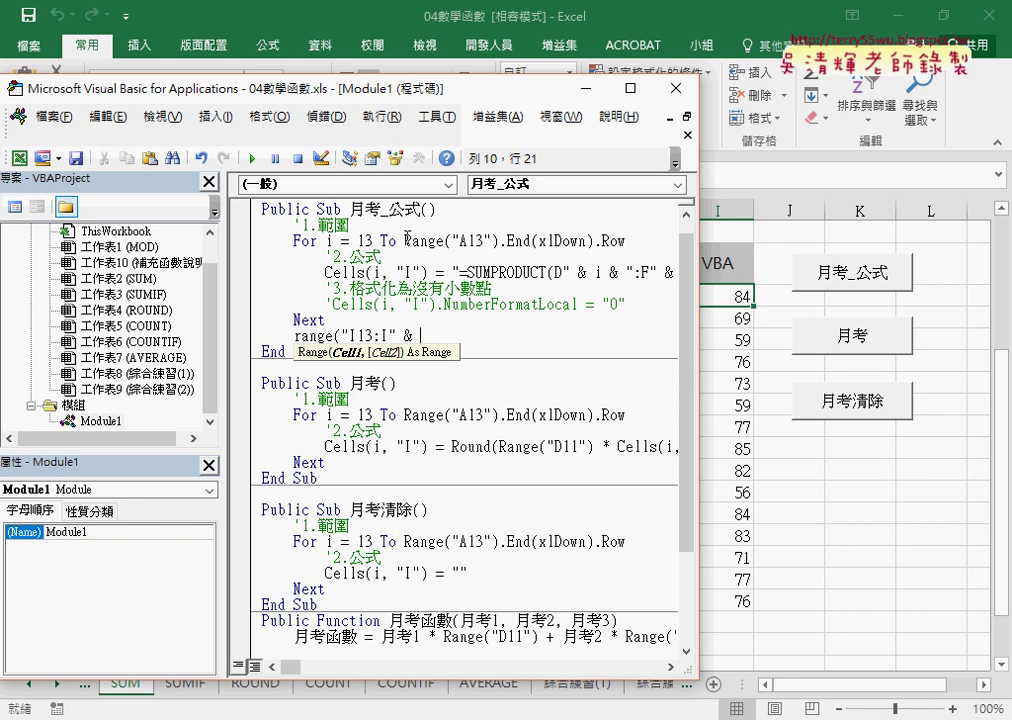
click(478, 449)
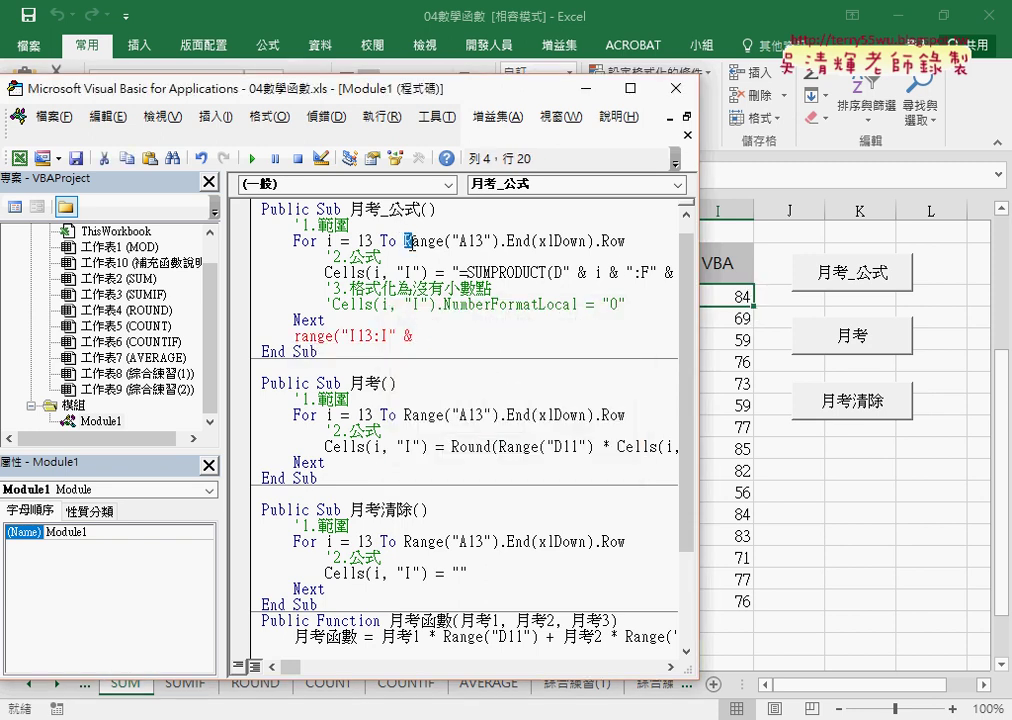
Step: Paste Range("A13").End(xlDown).Row from the For line after the ampersand and close the range
drag(404, 241, 626, 241)
key(ctrl+c)
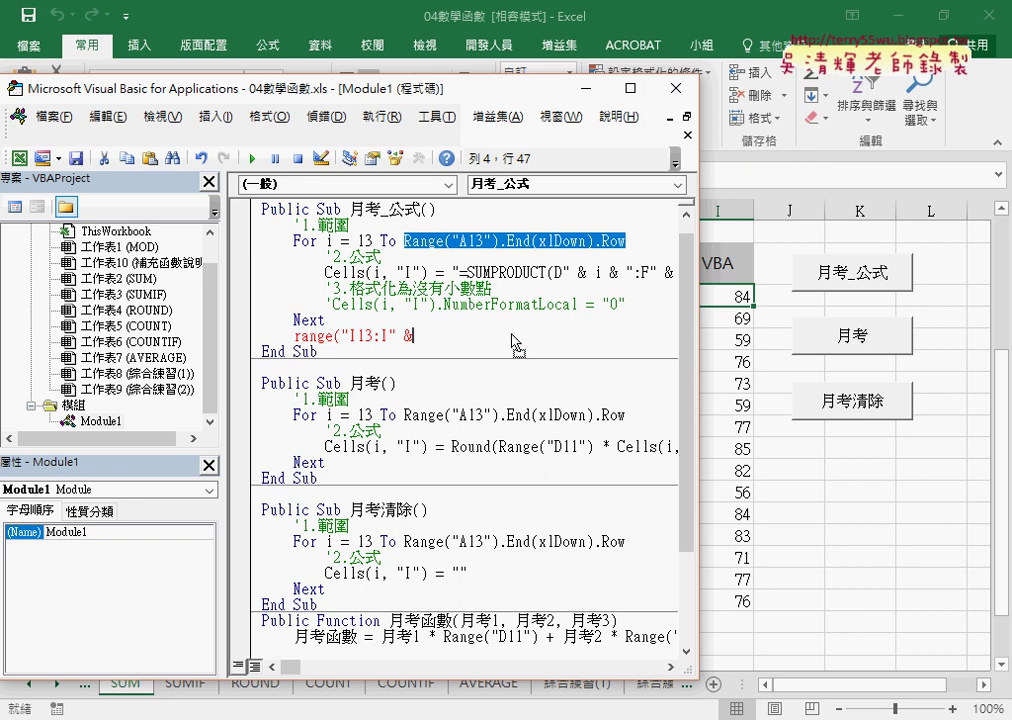
click(414, 336)
key(ctrl+v)
click(405, 336)
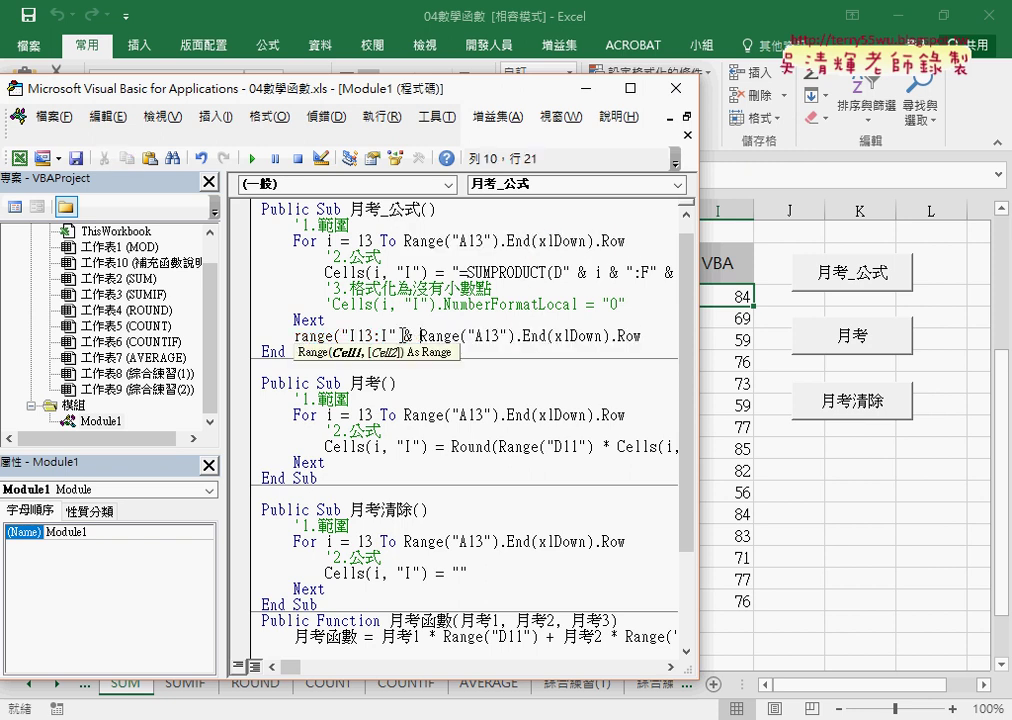
double_click(387, 336)
text(I")
click(669, 336)
text())
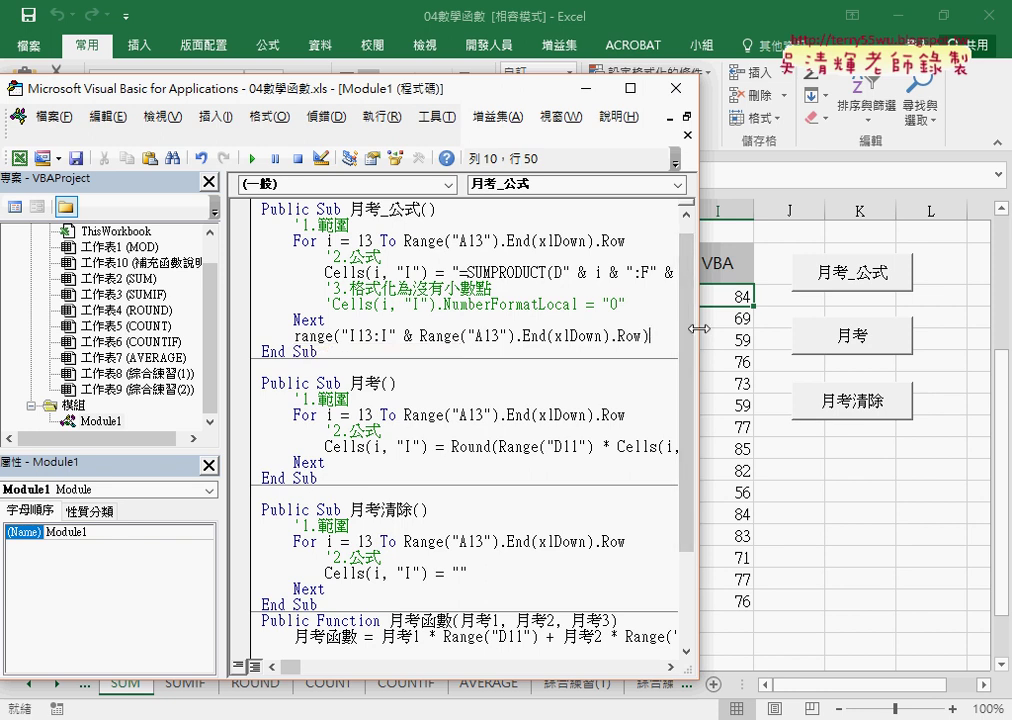
drag(695, 333, 890, 333)
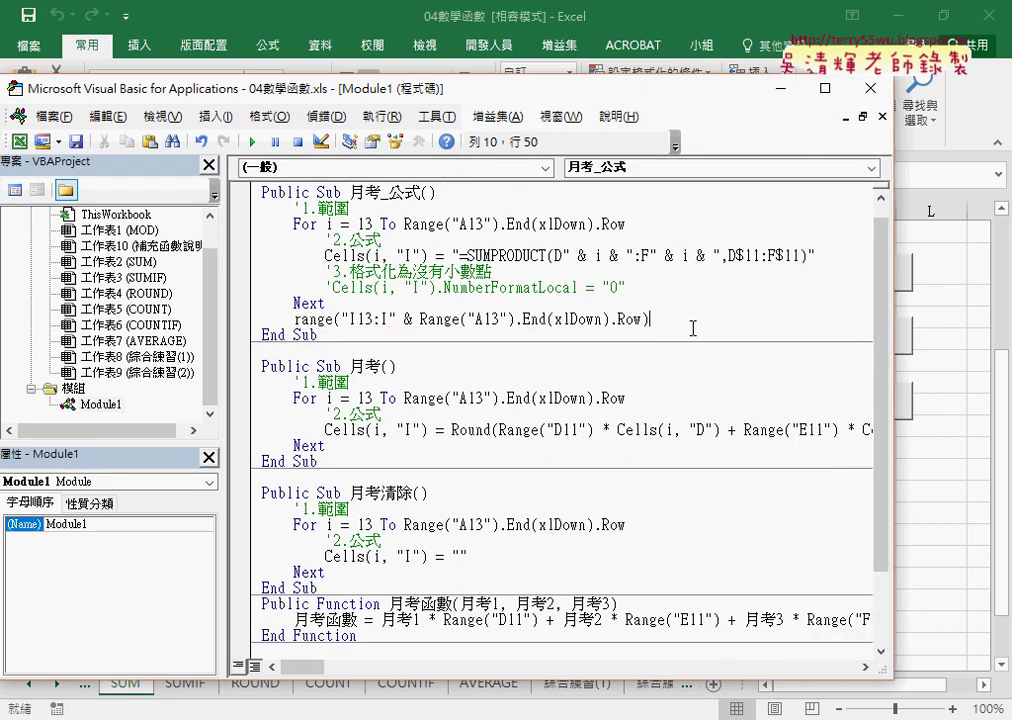
Step: Append .NumberFormatLocal = "0" to the post-loop range line via the IntelliSense list
text(.)
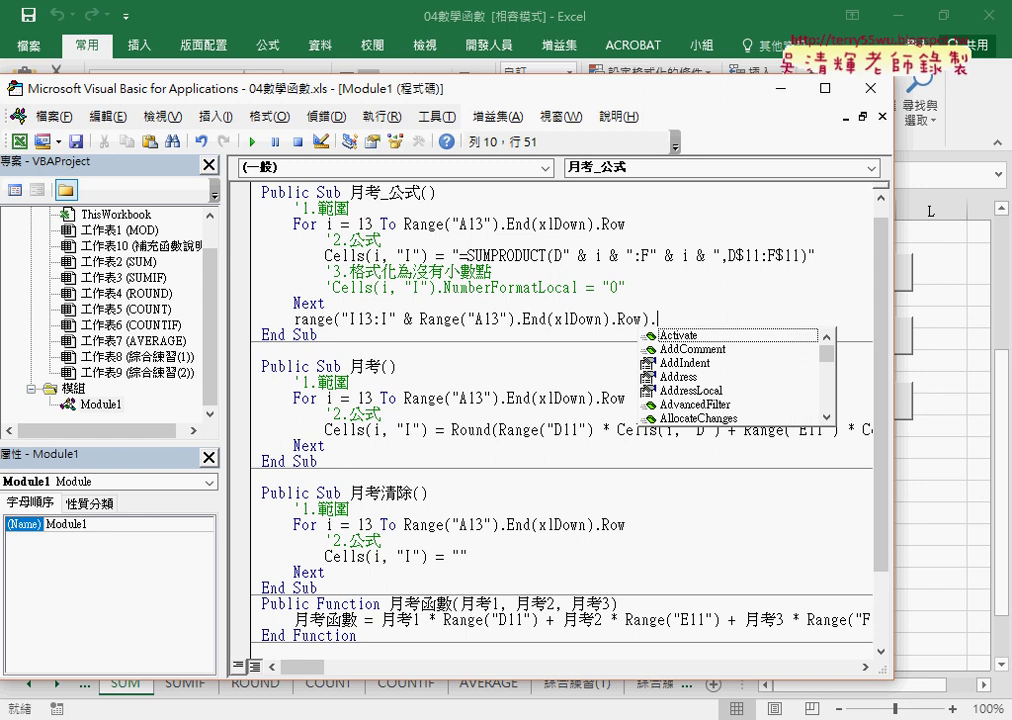
text(n)
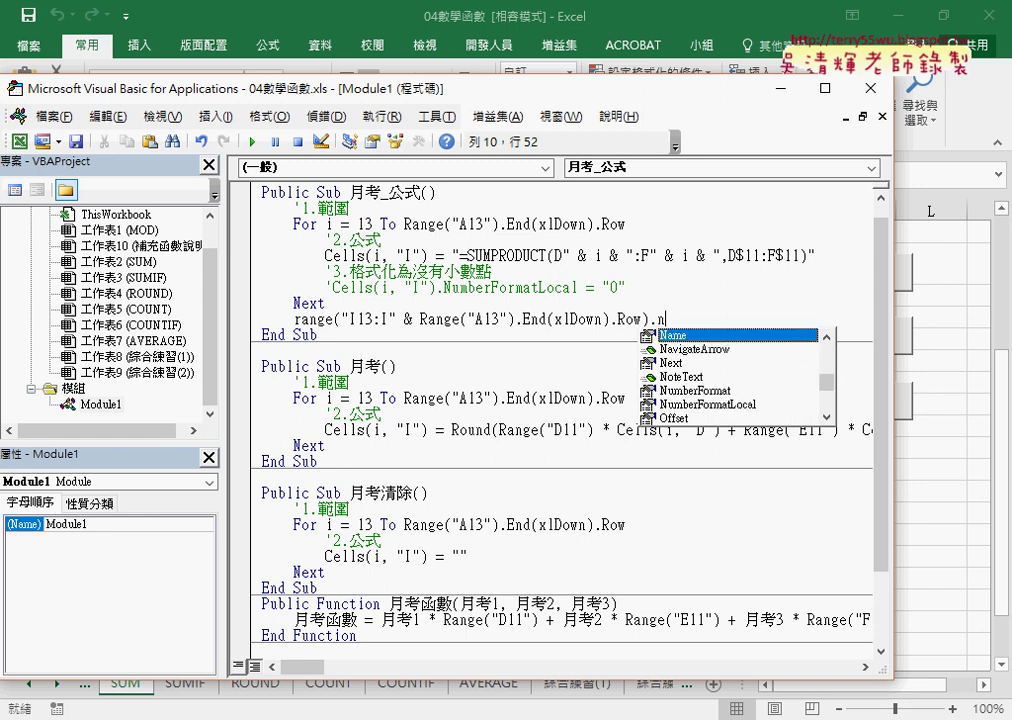
key(Down)
key(Down)
key(Down)
key(Down)
key(Down)
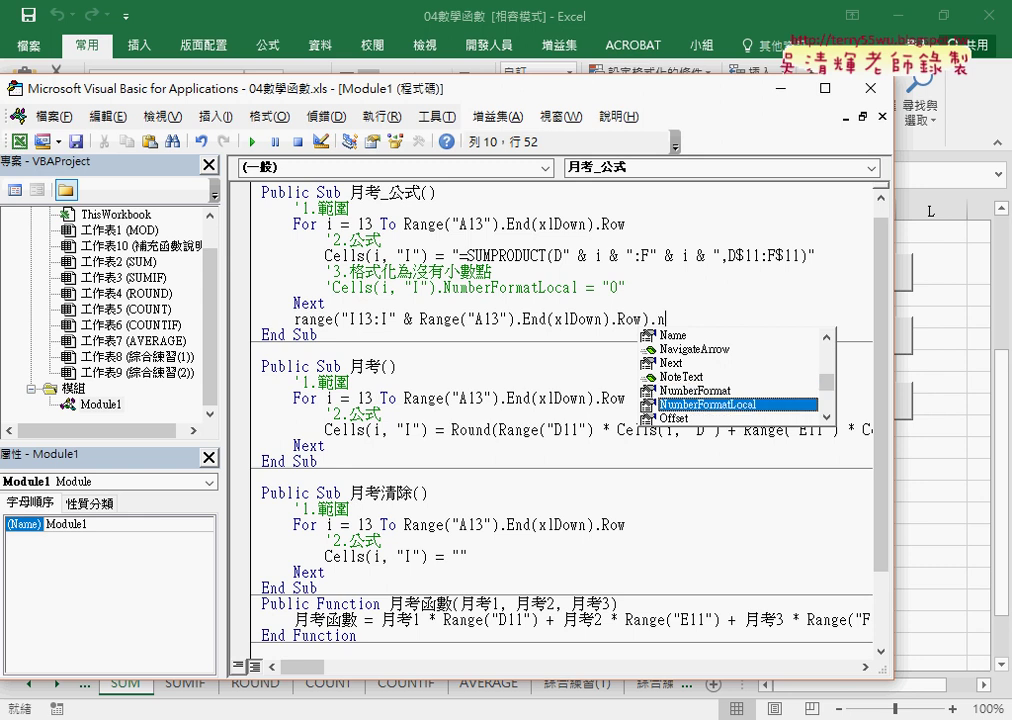
key(Tab)
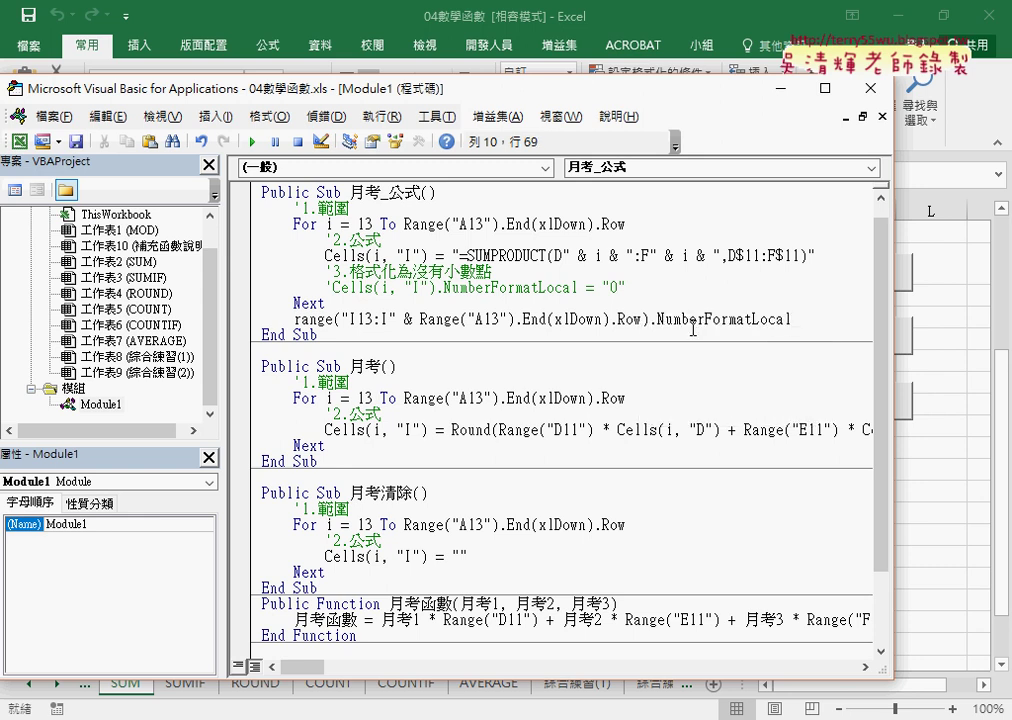
text(="")
key(Left)
text(0)
Step: Highlight the formula line, the commented format line, and the post-loop NumberFormatLocal = "0" statement
click(451, 256)
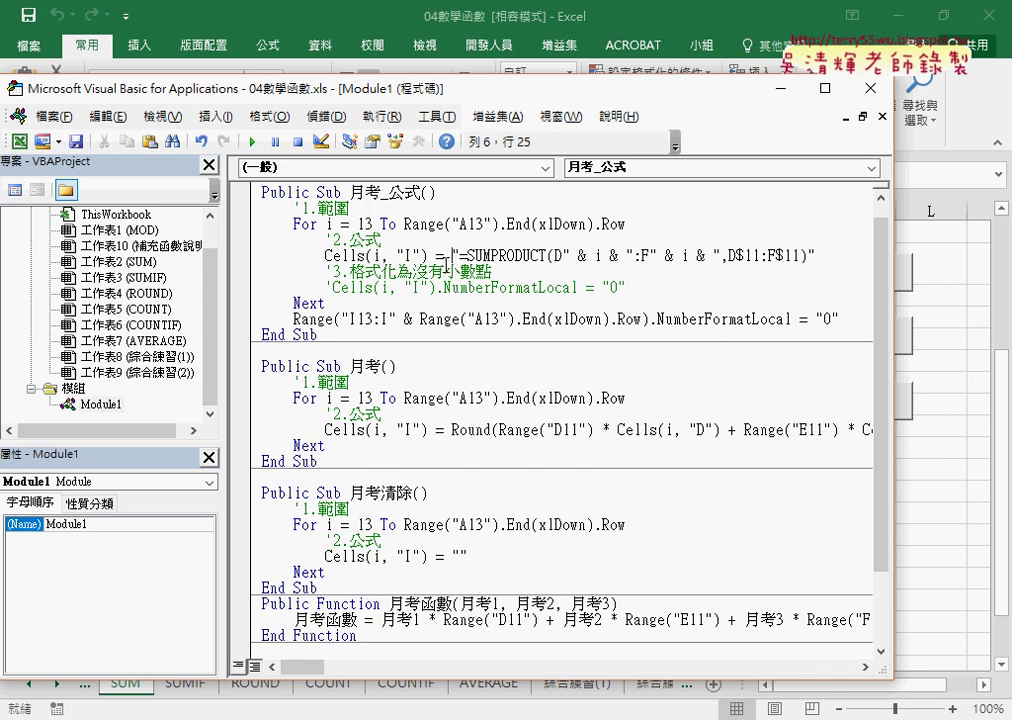
click(403, 256)
click(443, 287)
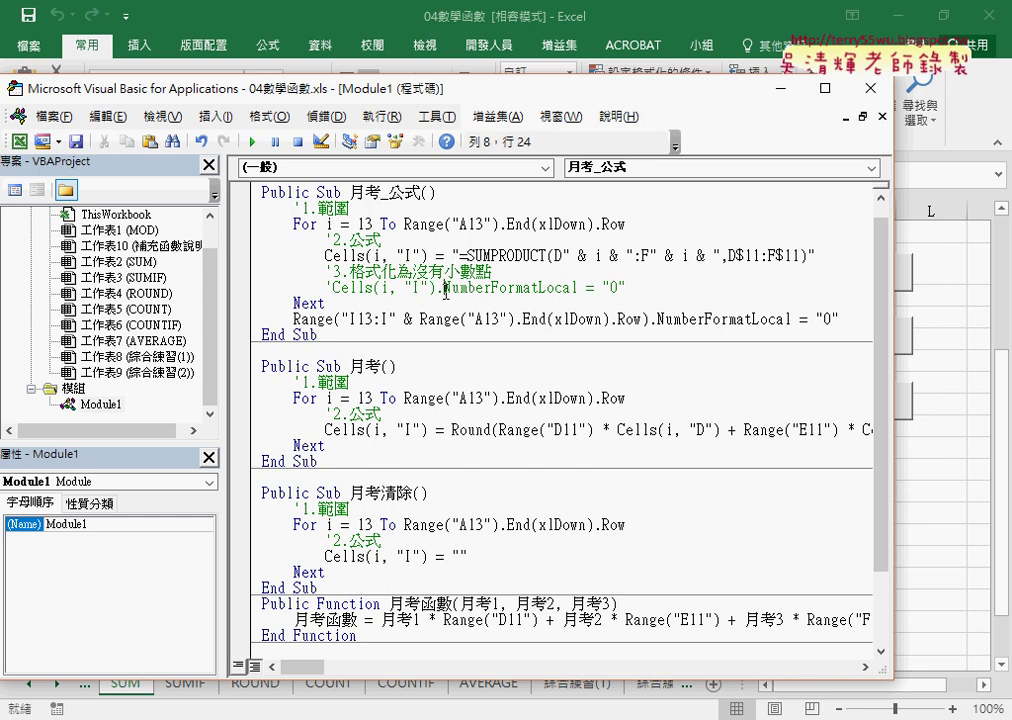
click(320, 319)
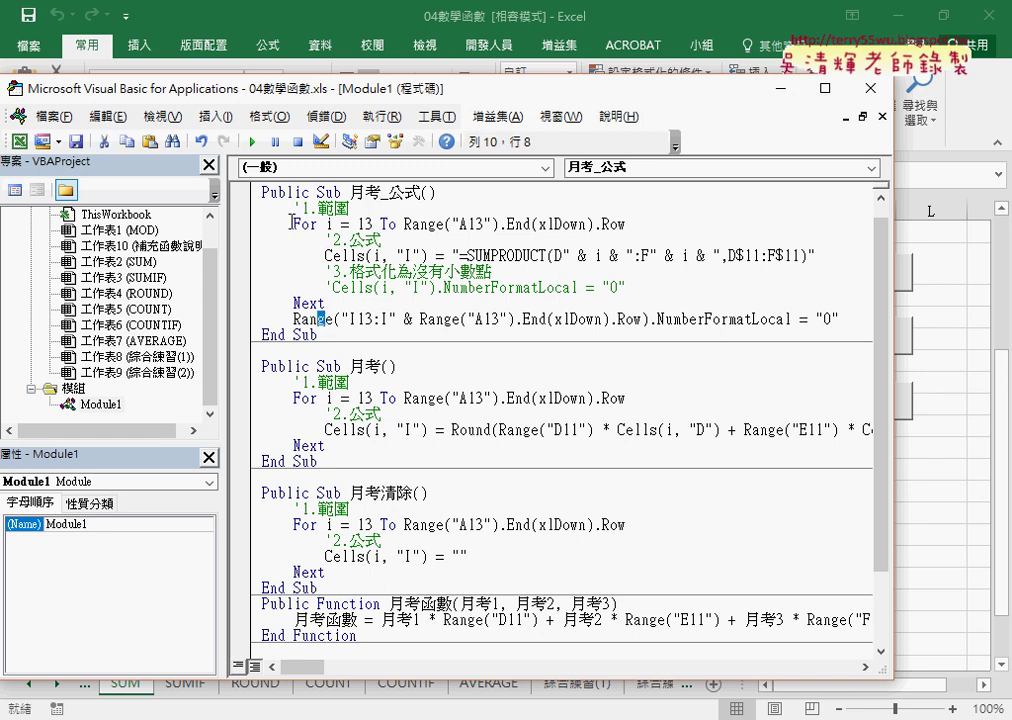
mouse_move(292, 222)
mouse_down()
mouse_move(340, 302)
mouse_move(652, 319)
mouse_up()
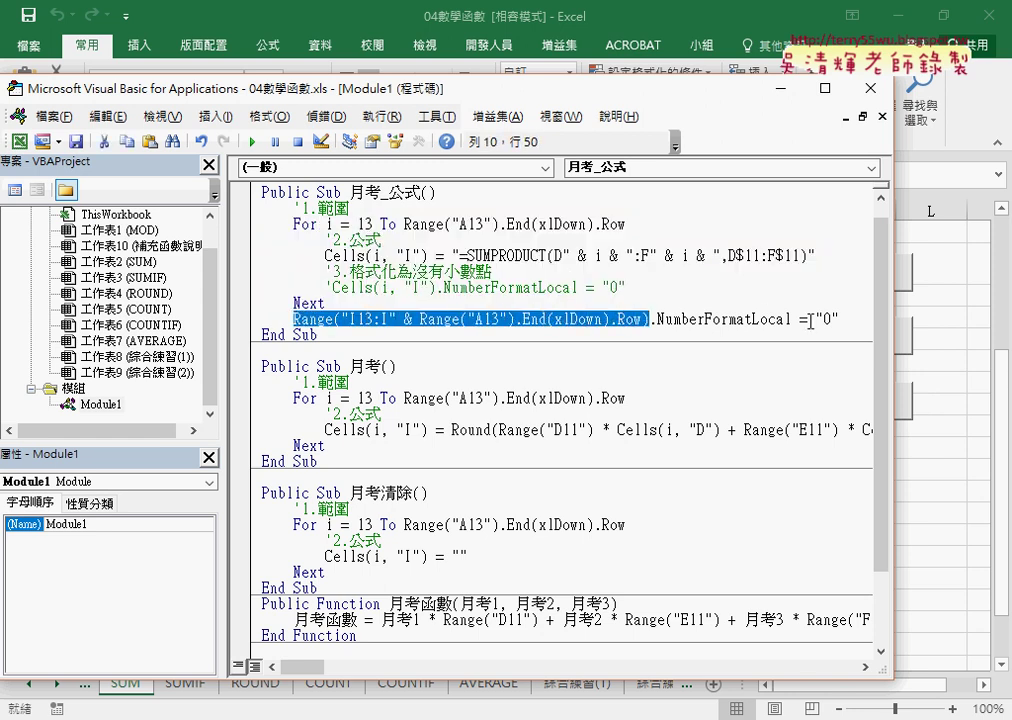
drag(843, 319, 651, 319)
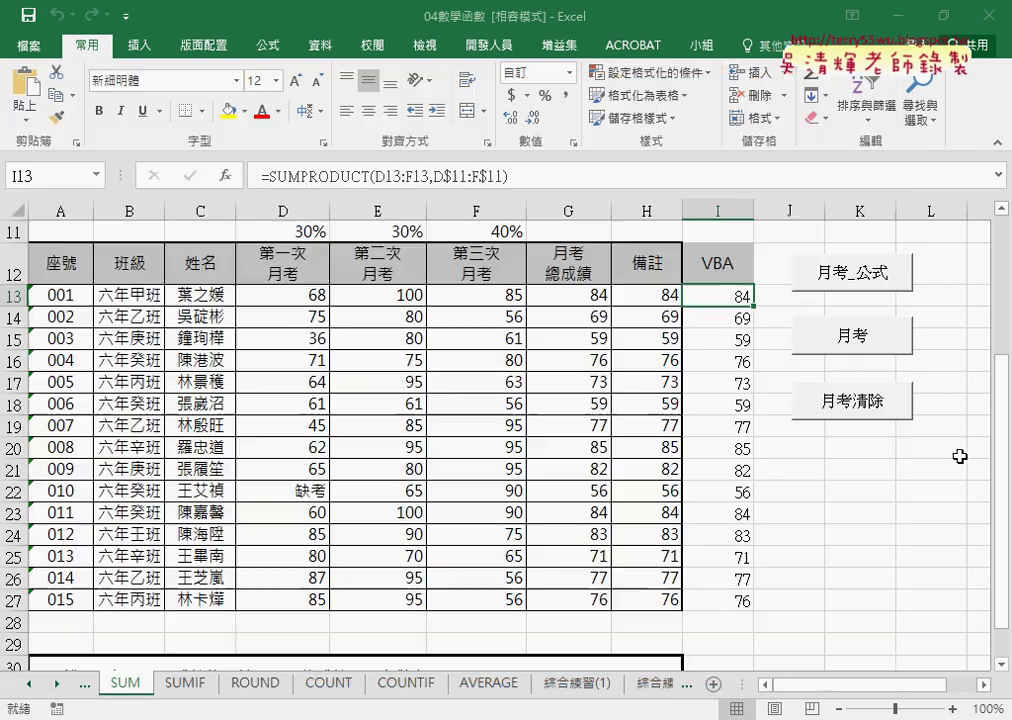
Step: Run 月考清除 then 月考_公式 on the grade sheet, and check the formulas in I13–I15
click(940, 447)
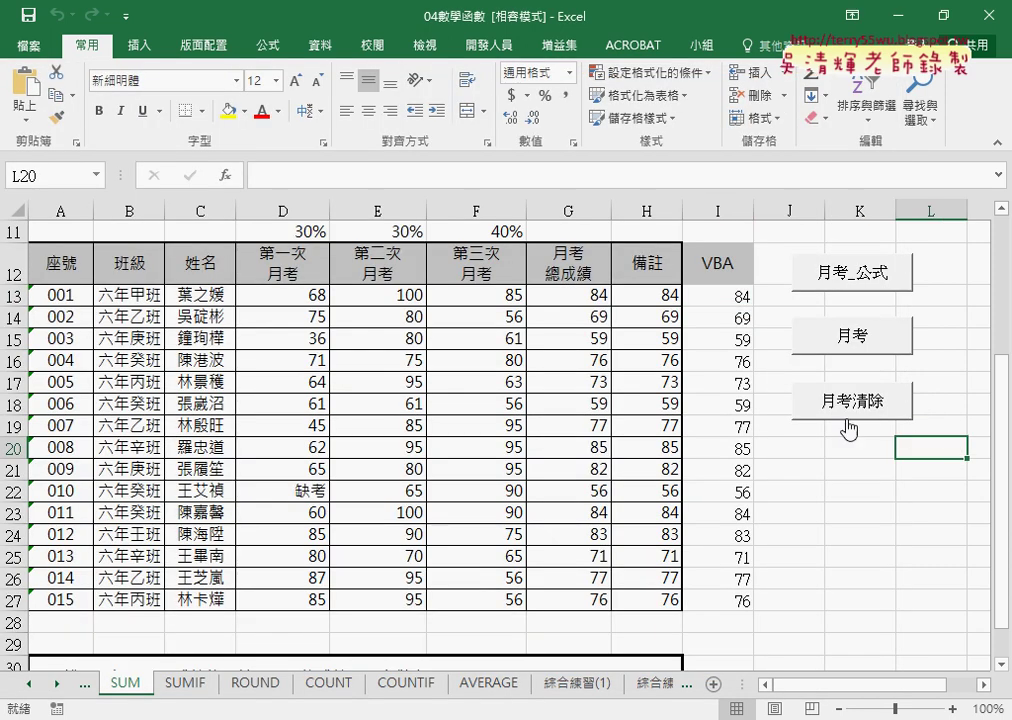
click(842, 405)
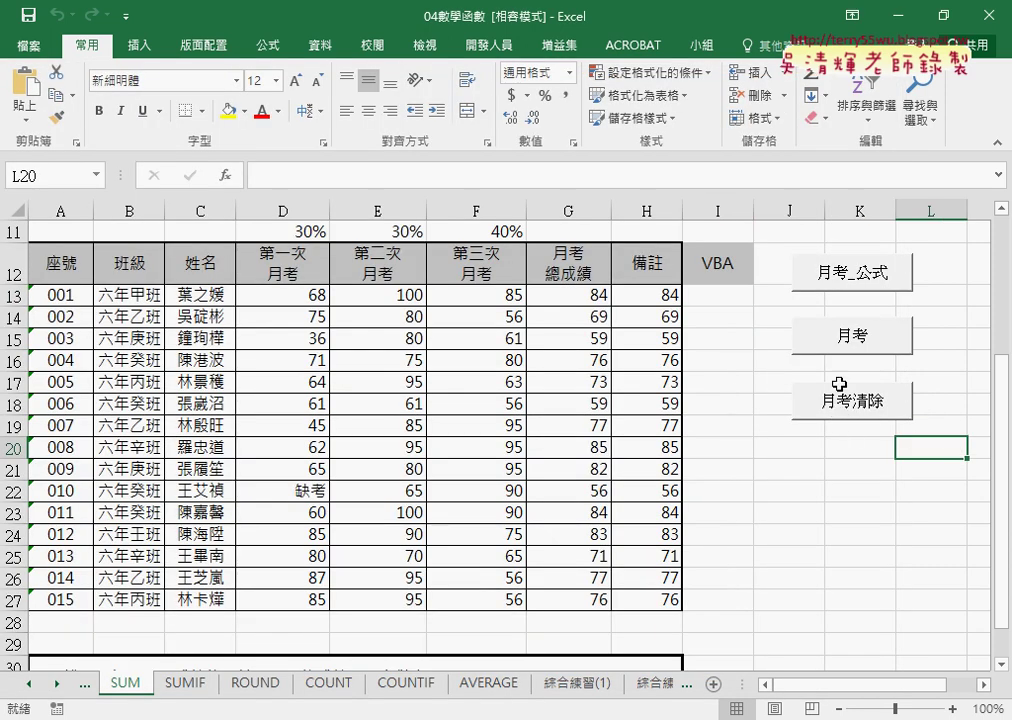
click(847, 272)
click(730, 299)
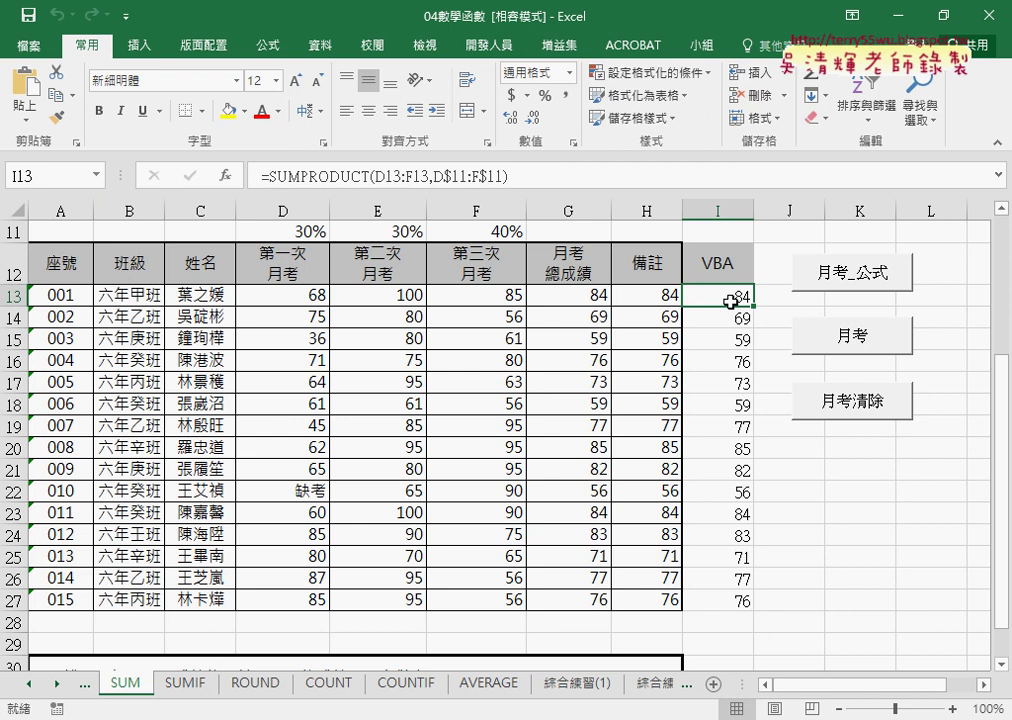
click(736, 320)
click(724, 340)
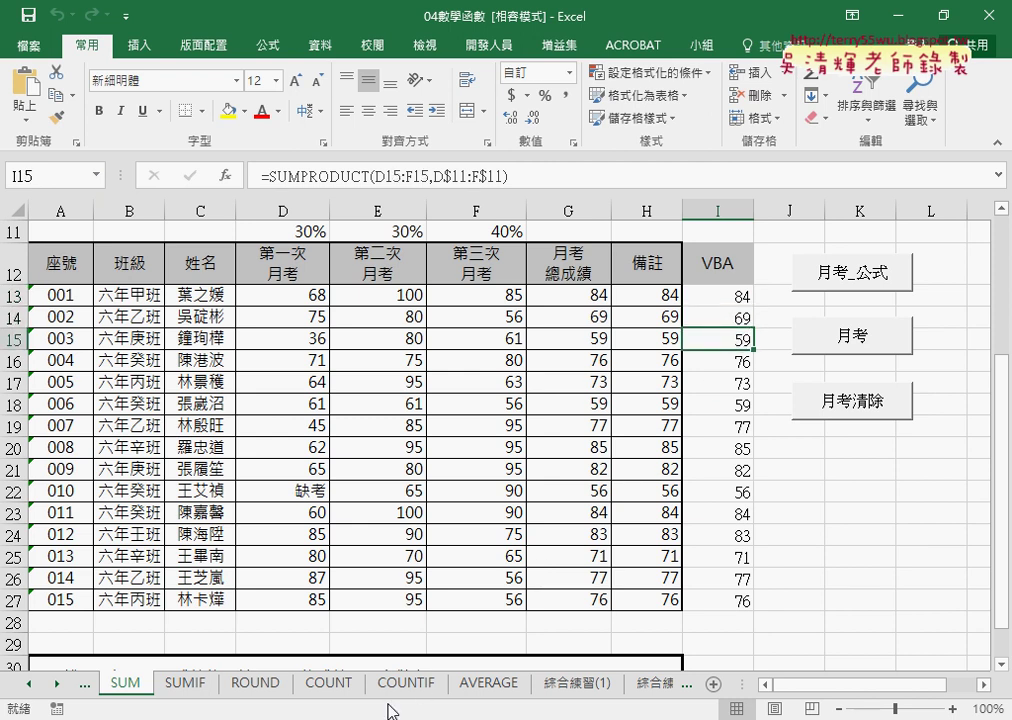
Step: Scroll the Google Docs code notes to the Round-based 月考() macro
click(267, 678)
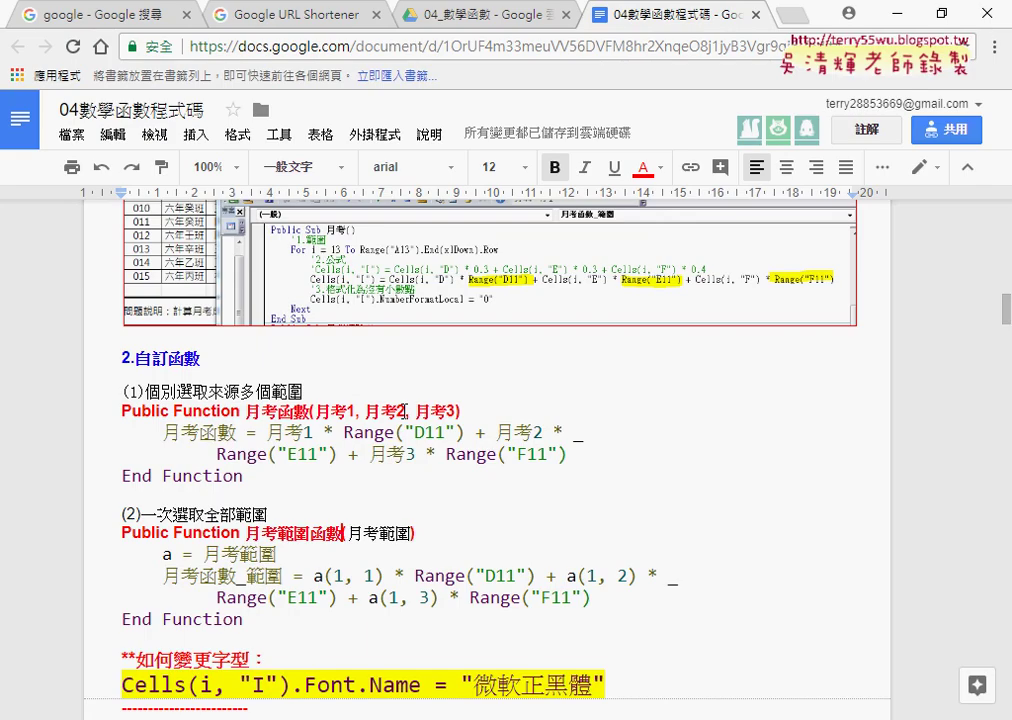
scroll(403, 410, up, 5)
scroll(403, 410, up, 5)
scroll(404, 410, down, 1)
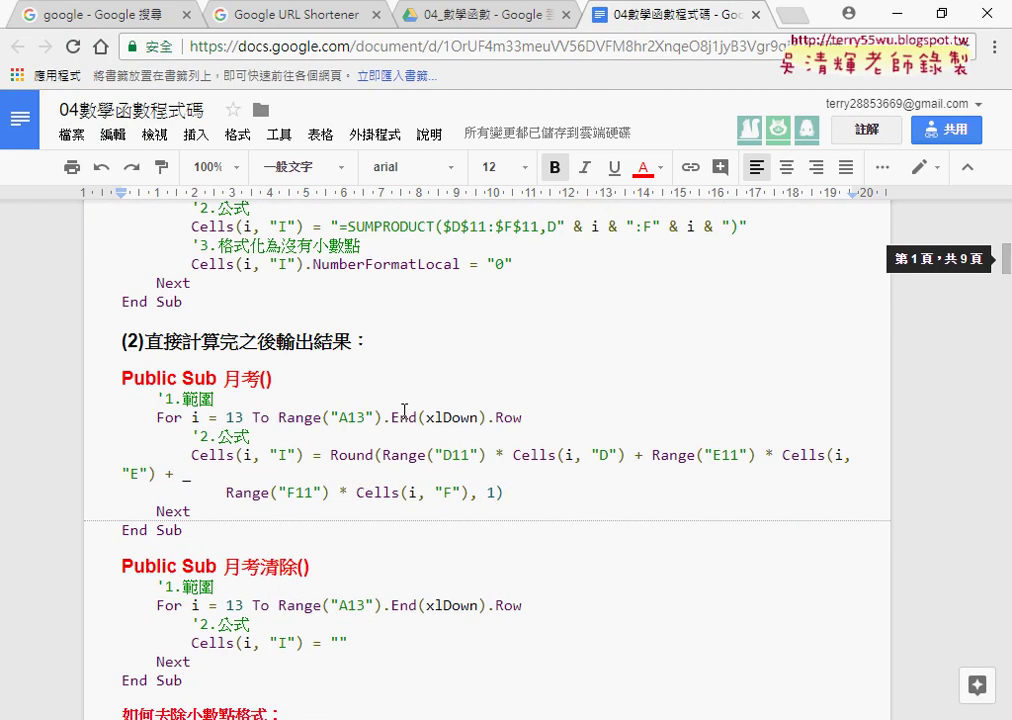
scroll(404, 410, up, 2)
click(207, 524)
scroll(286, 533, down, 3)
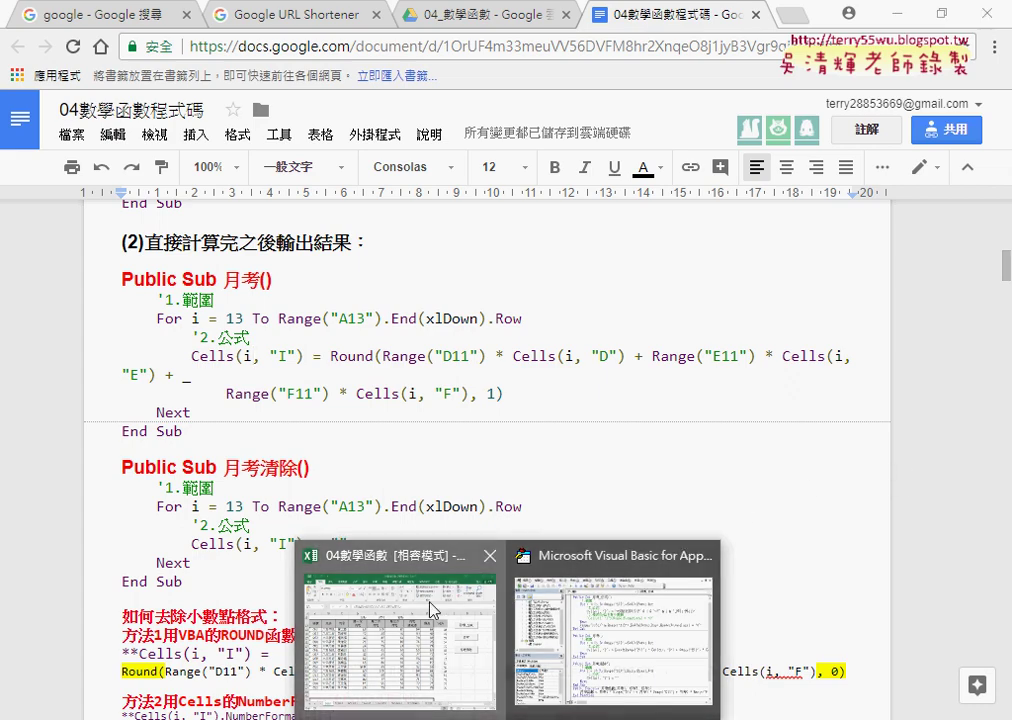
Step: Clear the VBA column and refill it with the 月考 macro's directly computed values
click(420, 640)
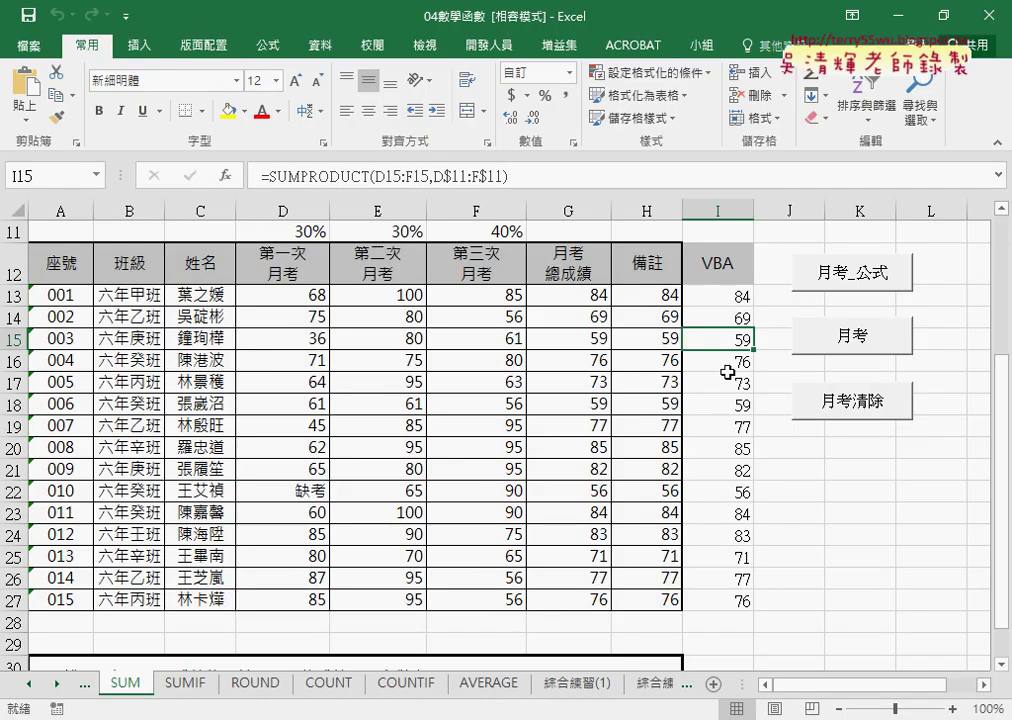
click(688, 300)
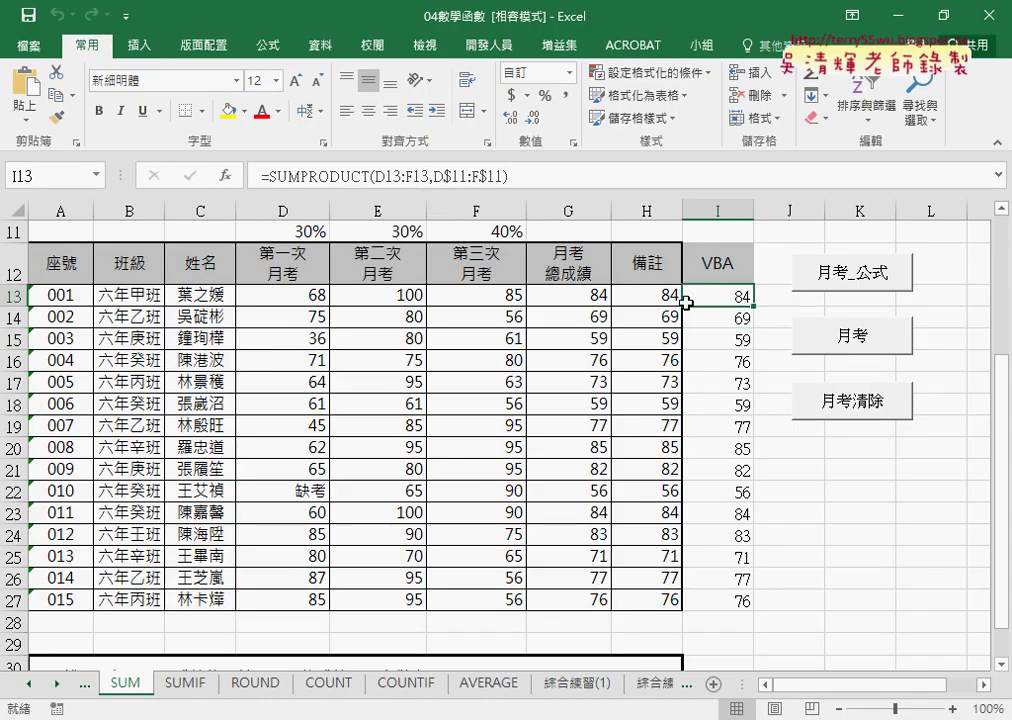
click(899, 440)
click(858, 409)
click(858, 341)
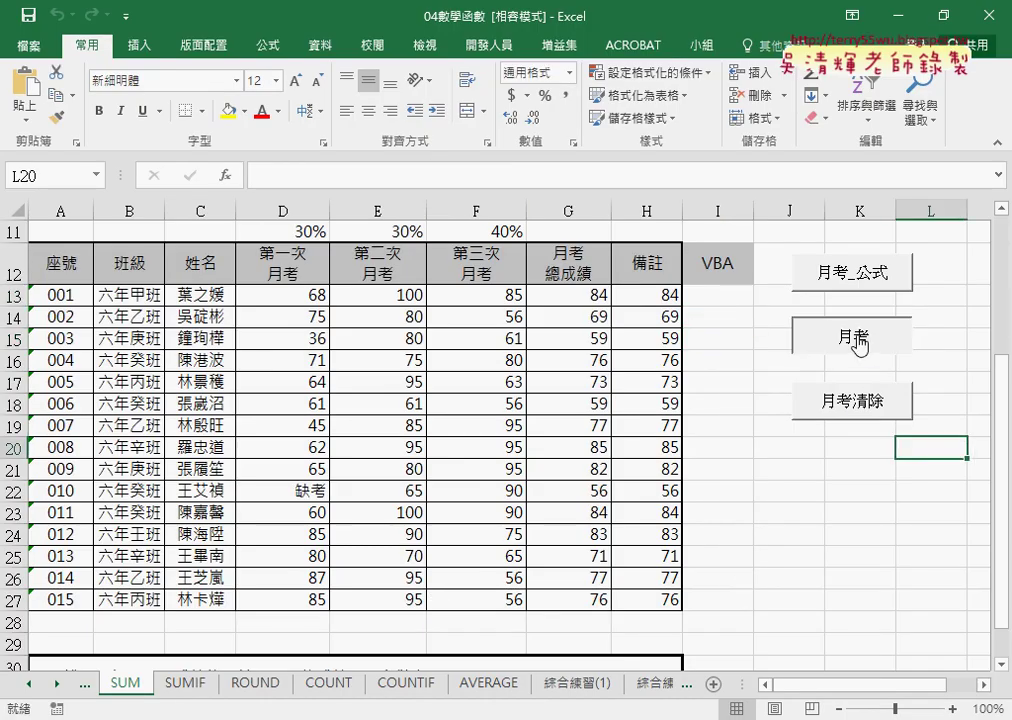
click(718, 296)
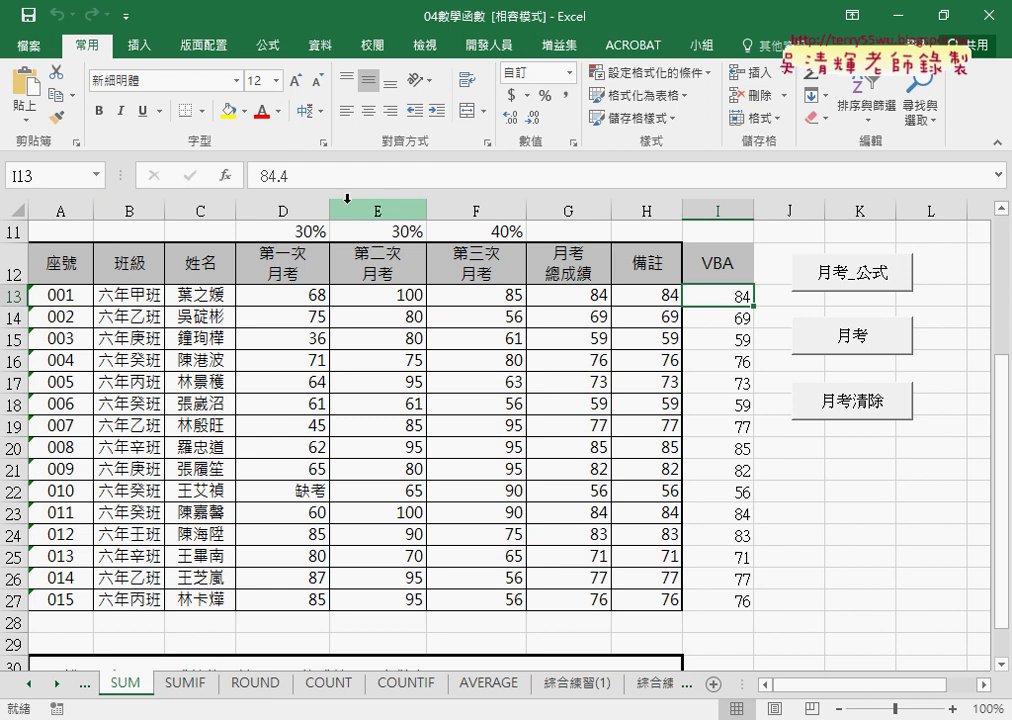
Step: Confirm I13 stores the raw value 84.4, then restore SUMPRODUCT formulas with 月考_公式
click(296, 177)
drag(296, 177, 258, 178)
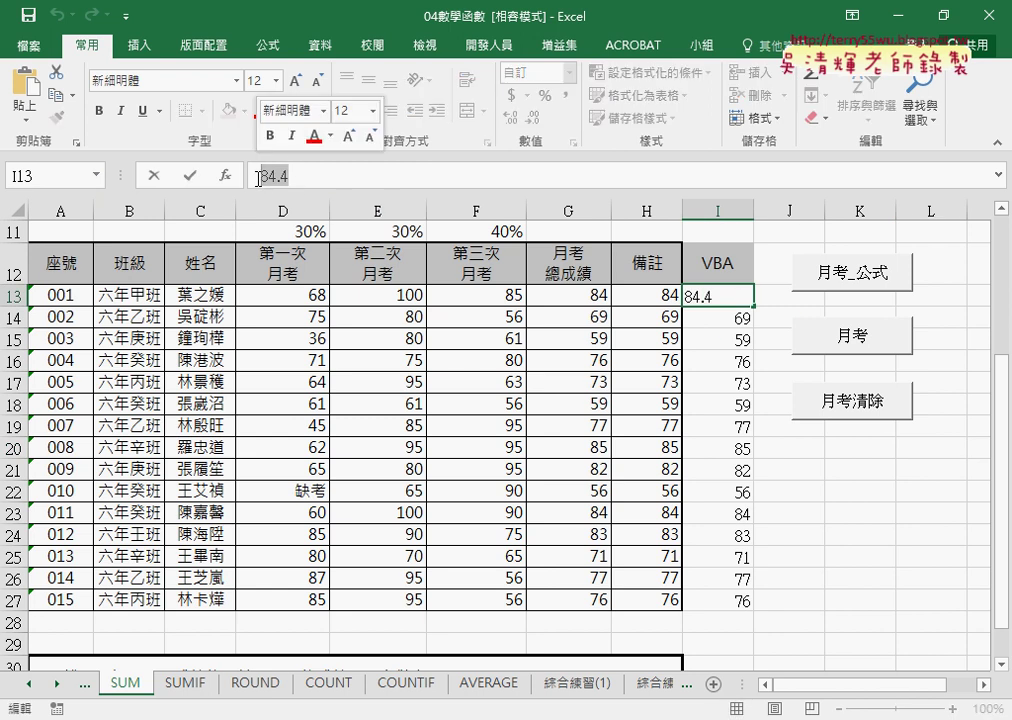
click(840, 512)
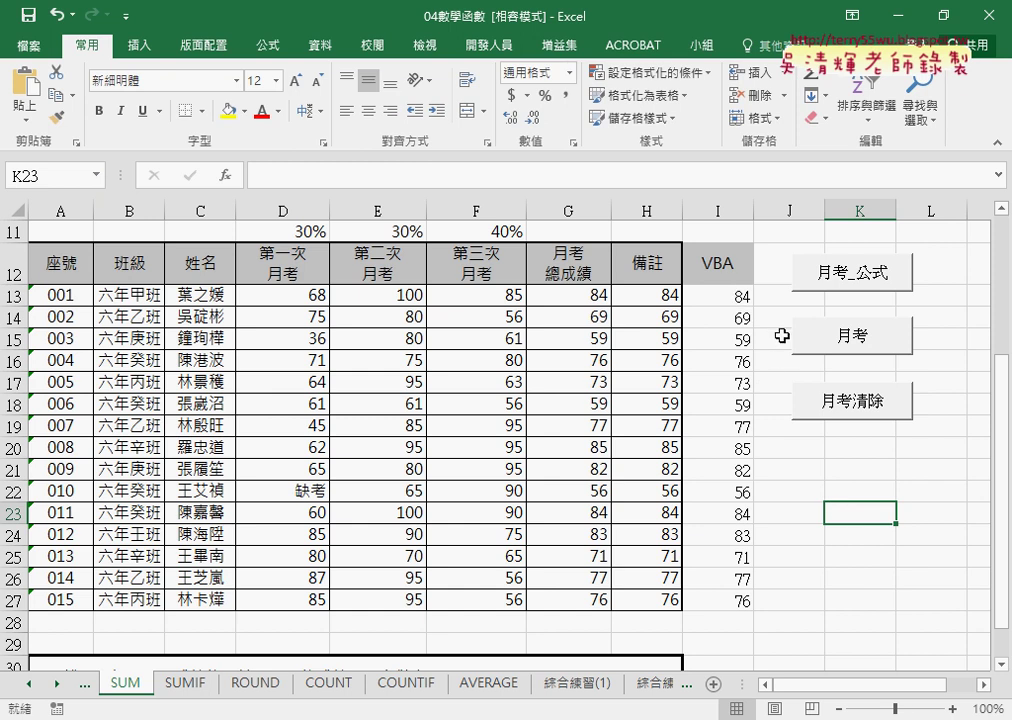
click(843, 287)
click(735, 297)
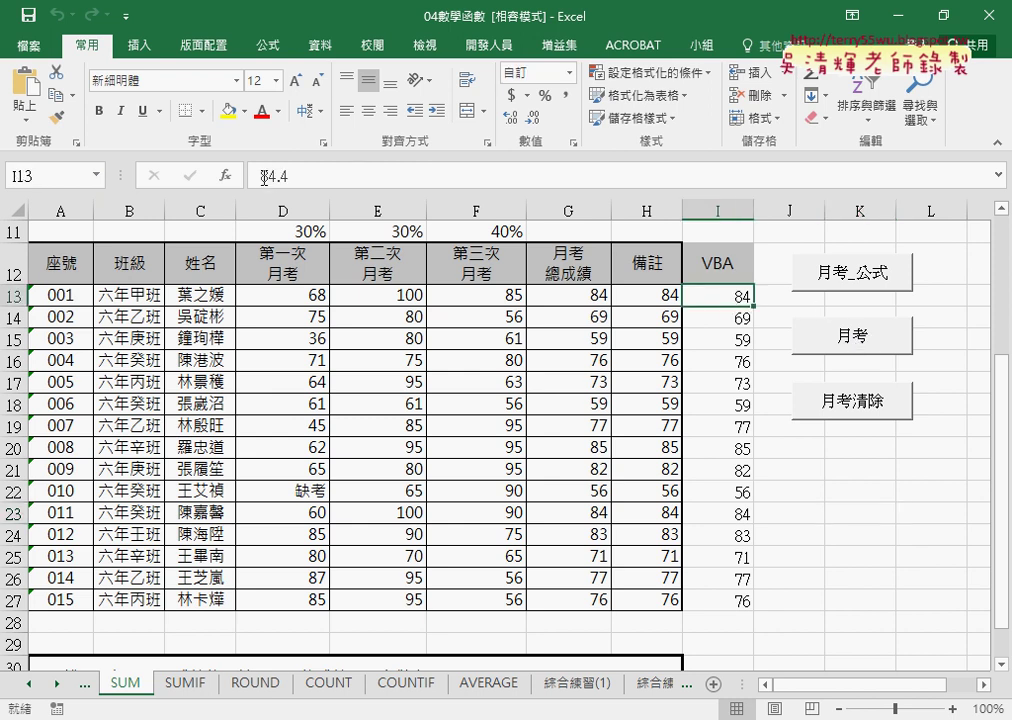
click(810, 277)
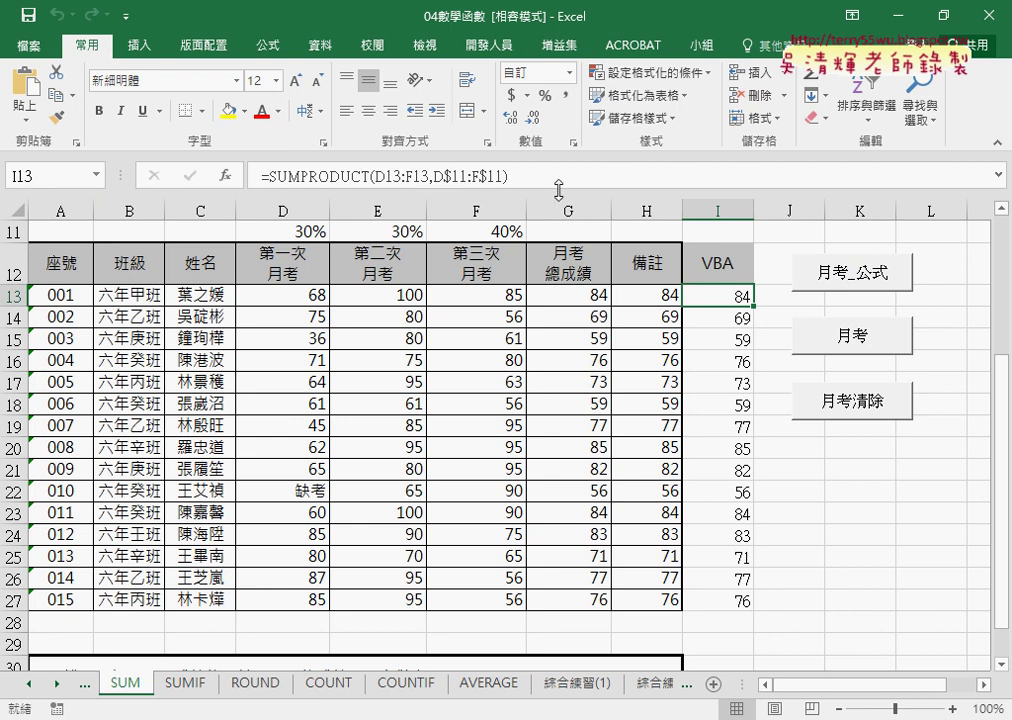